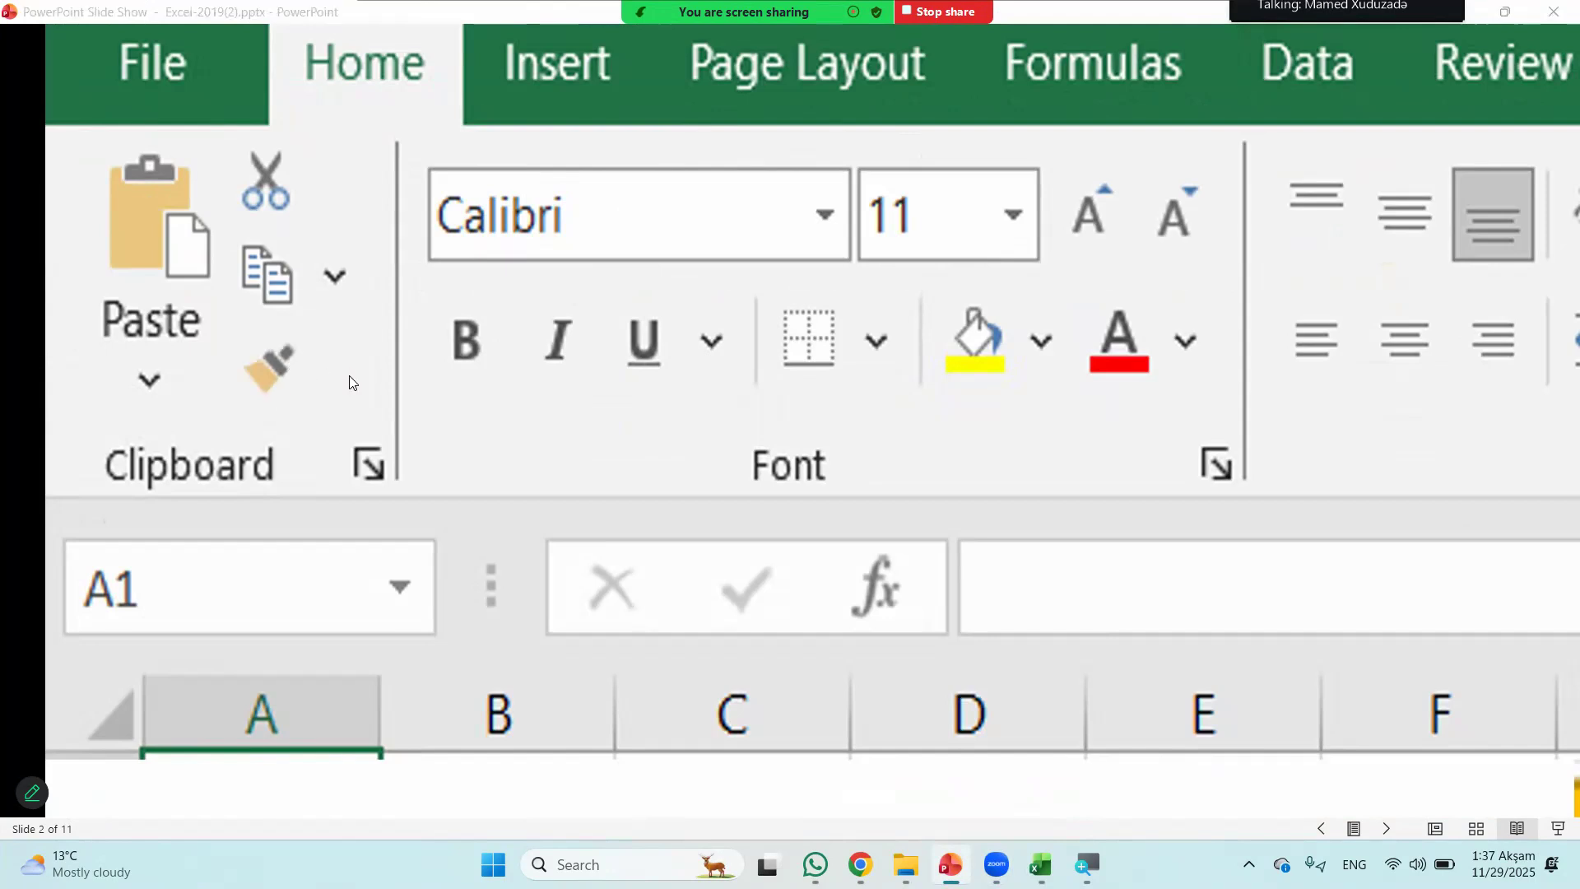
- Switch to the Book1 workbook in Excel and enter "Salam" in cell E5 of Sheet1
{"action": "key", "text": "alt+Tab"}
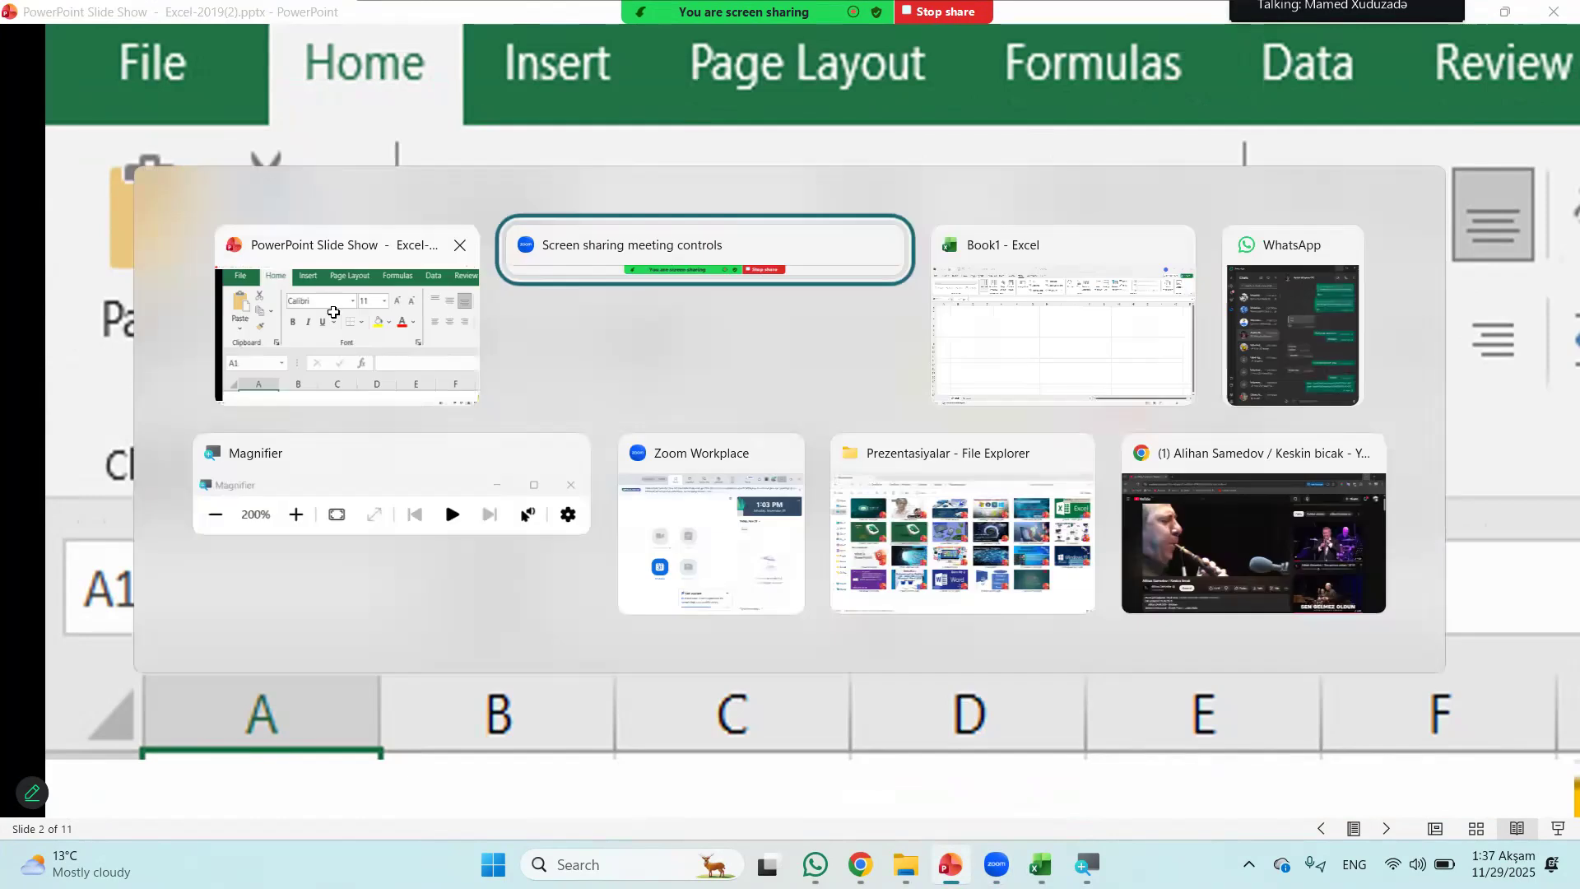
{"action": "key", "text": "alt+Tab"}
{"action": "left_click", "coordinate": [334, 318]}
{"action": "scroll", "coordinate": [335, 329], "scroll_direction": "up", "scroll_amount": 4}
{"action": "left_click", "coordinate": [330, 361]}
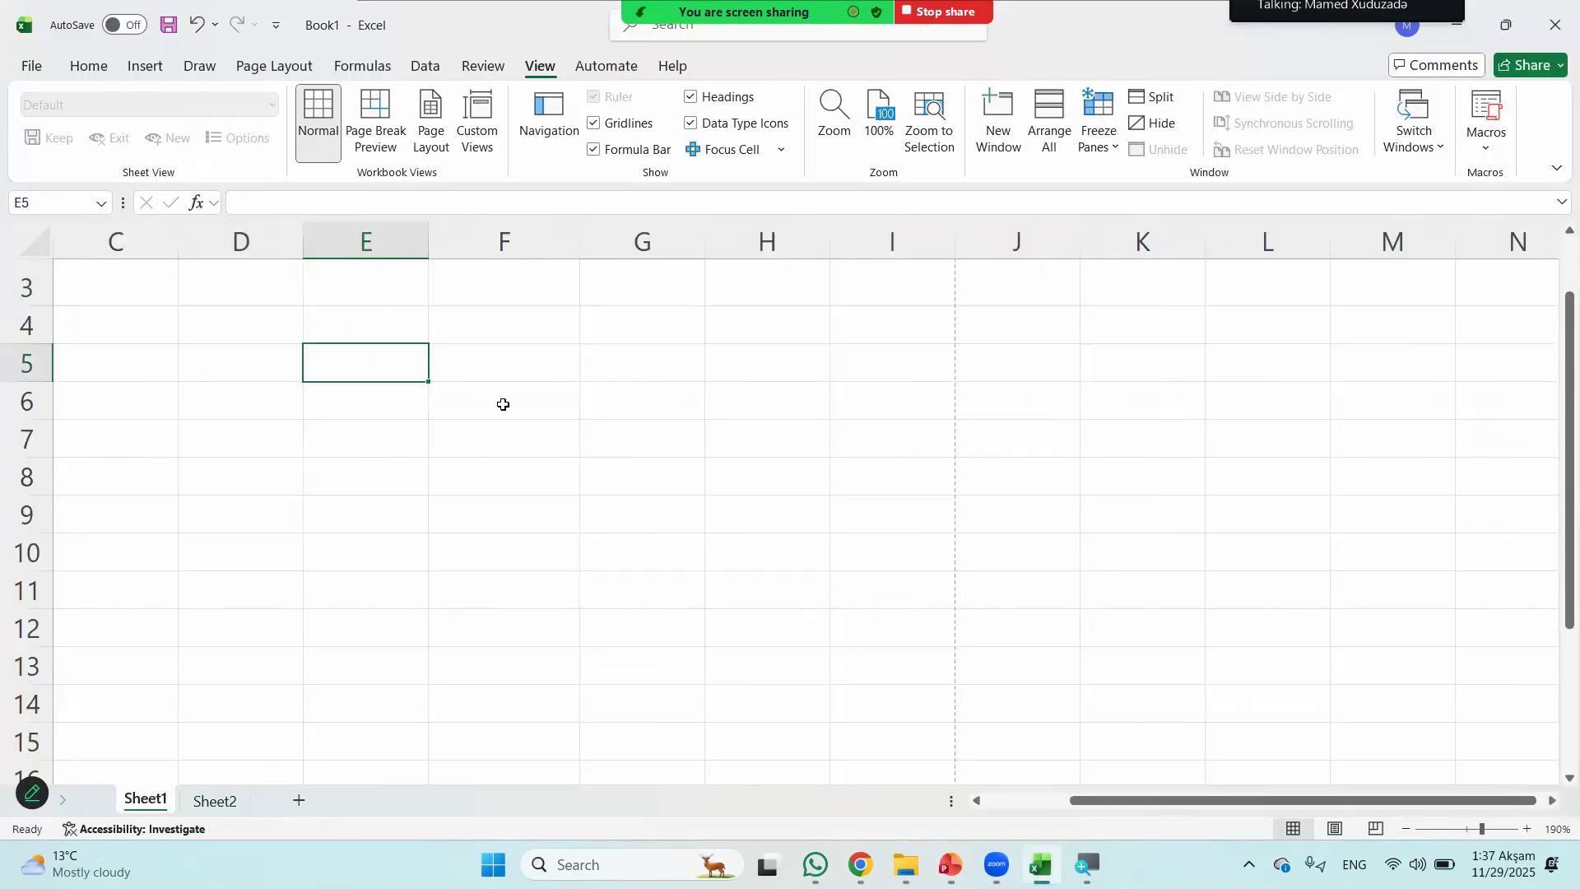
{"action": "type", "text": "Salam"}
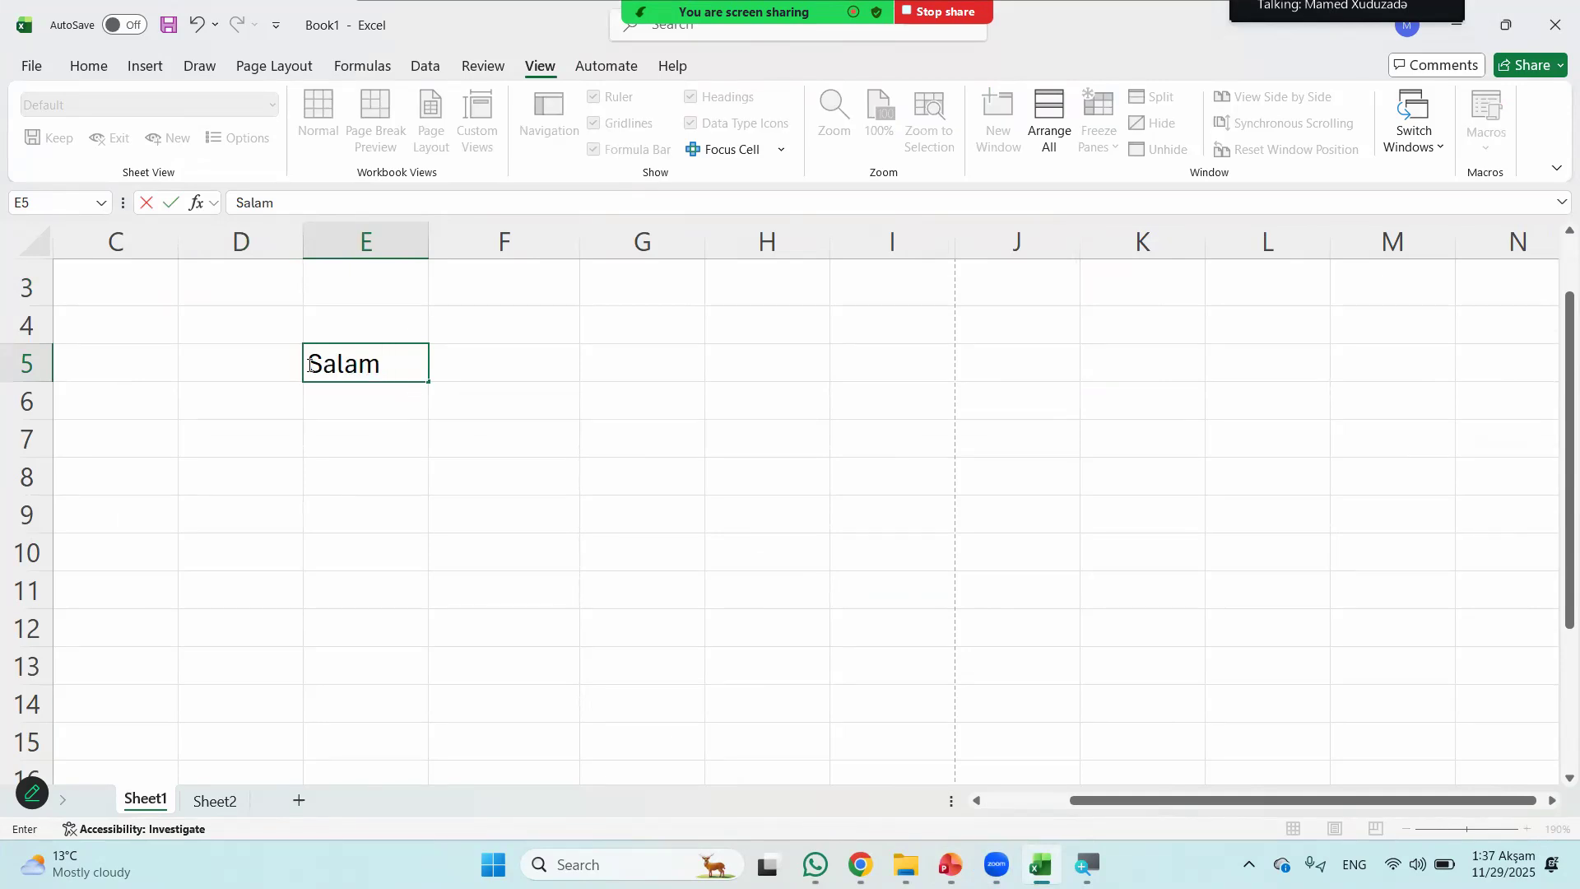
- Make the text "Salam" in cell E5 bold, italic and underlined
{"action": "left_click", "coordinate": [85, 65]}
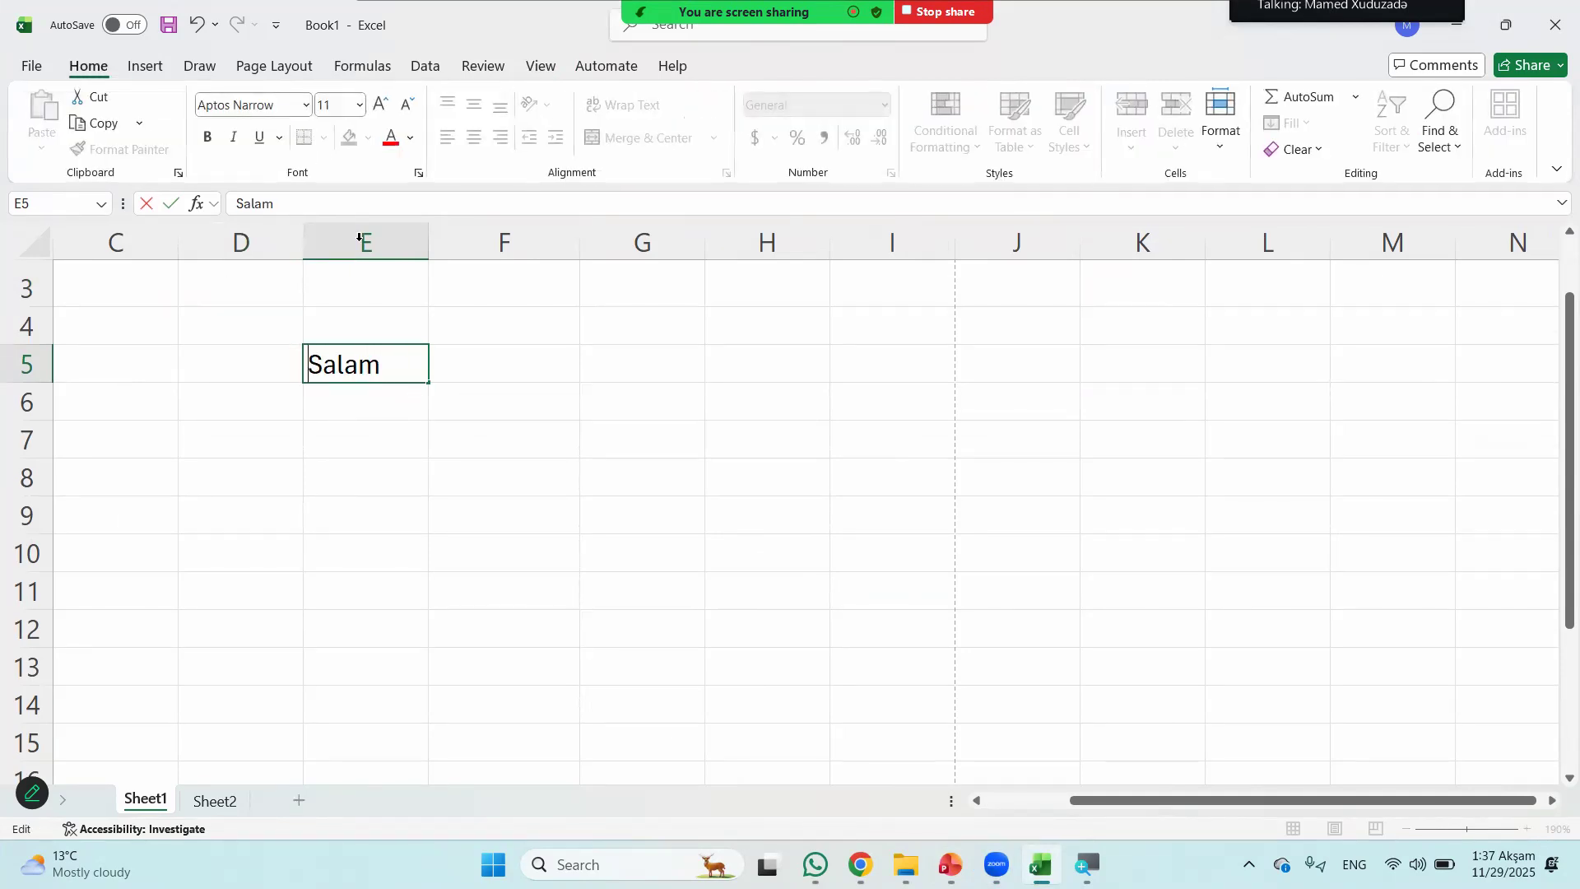
{"action": "left_click", "coordinate": [208, 138]}
{"action": "left_click_drag", "start_coordinate": [394, 347], "coordinate": [282, 363]}
{"action": "left_click", "coordinate": [207, 137]}
{"action": "left_click", "coordinate": [234, 137]}
{"action": "left_click", "coordinate": [260, 137]}
{"action": "left_click", "coordinate": [504, 357]}
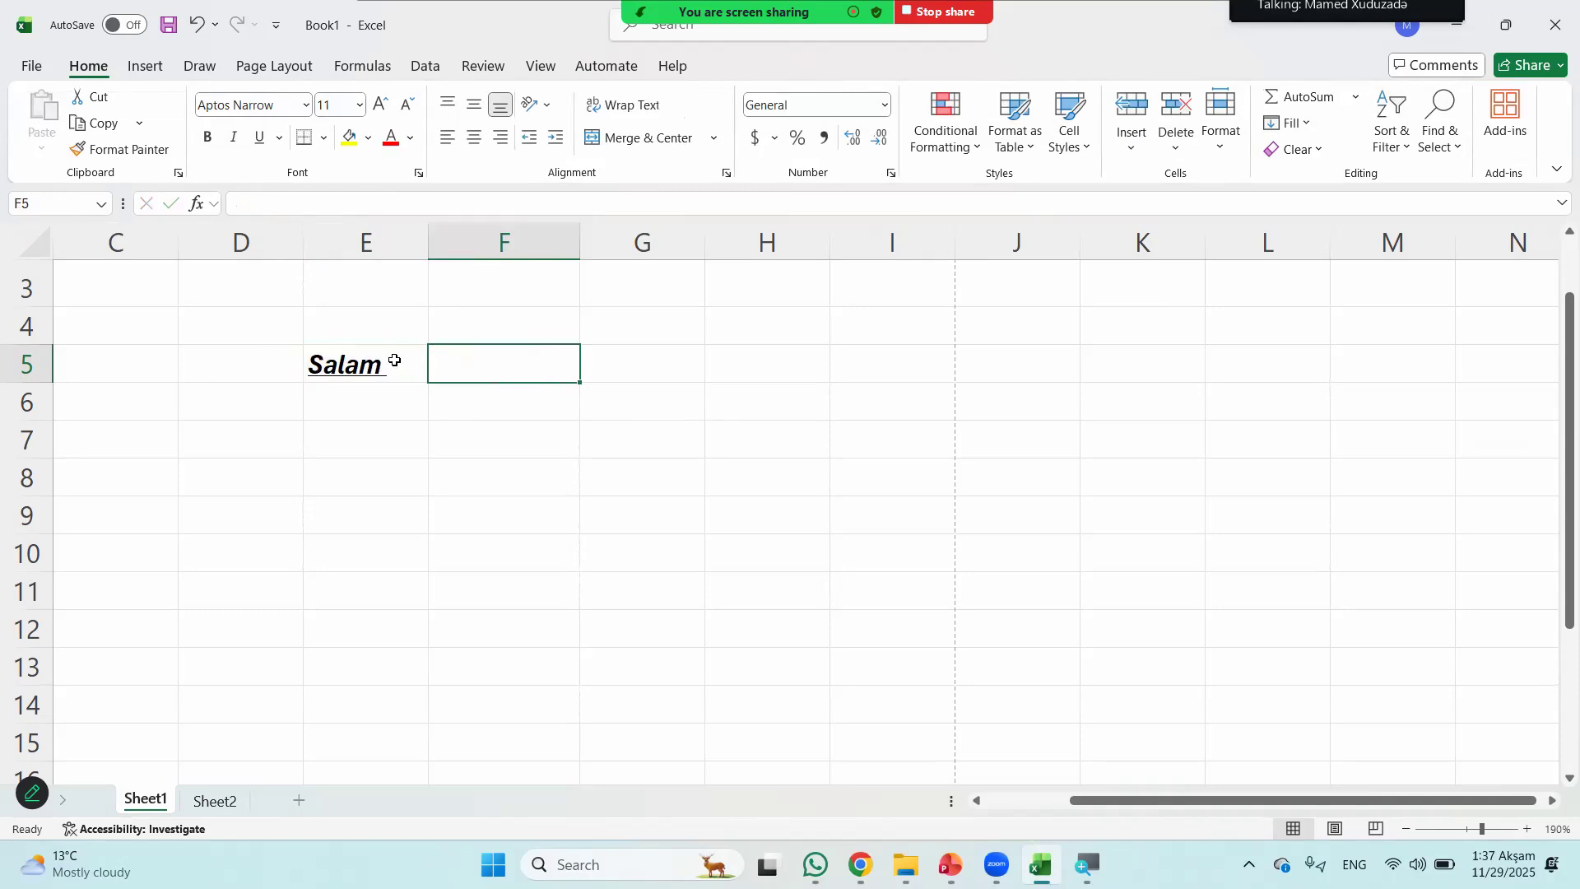
- Use Format Painter from E5 on the empty cell F5, and enter "Salam" in F5
{"action": "left_click", "coordinate": [320, 363]}
{"action": "left_click", "coordinate": [103, 151]}
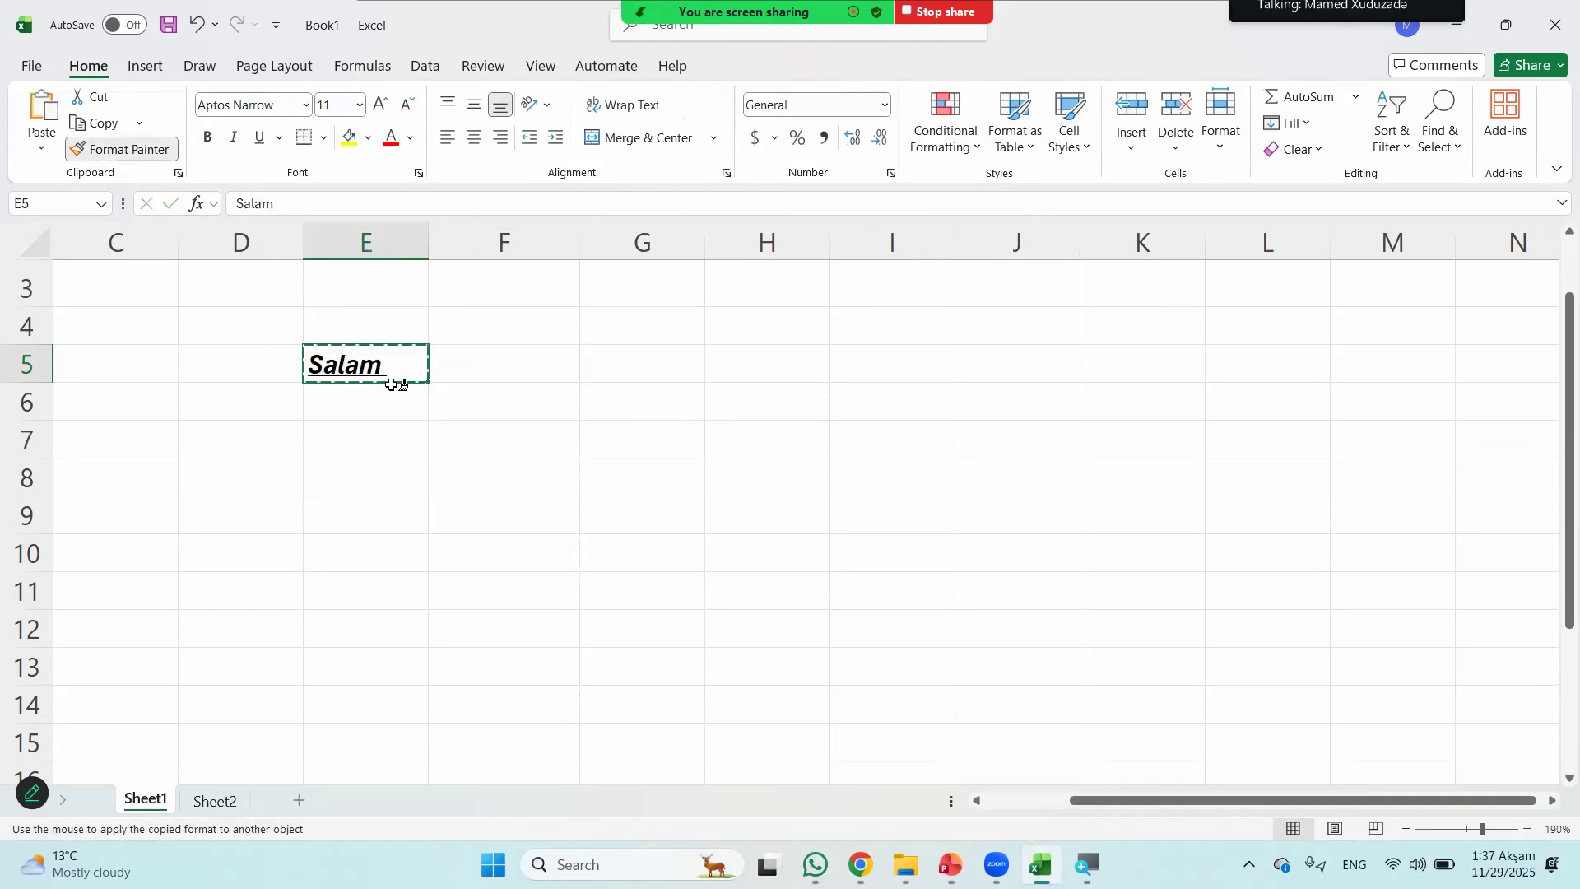
{"action": "left_click", "coordinate": [529, 362]}
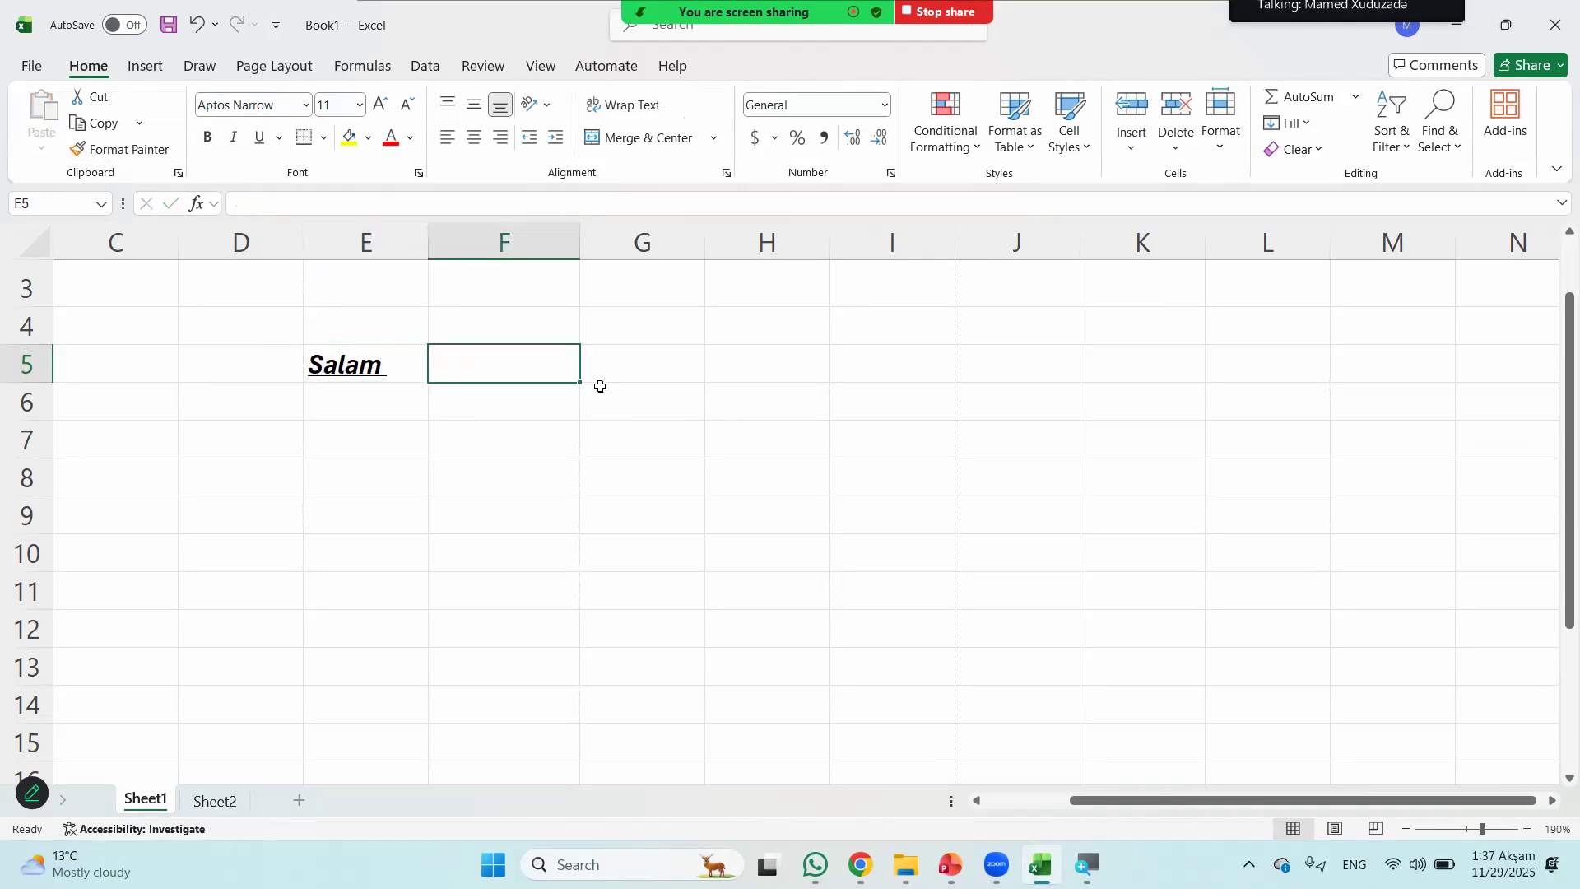
{"action": "type", "text": "Salam"}
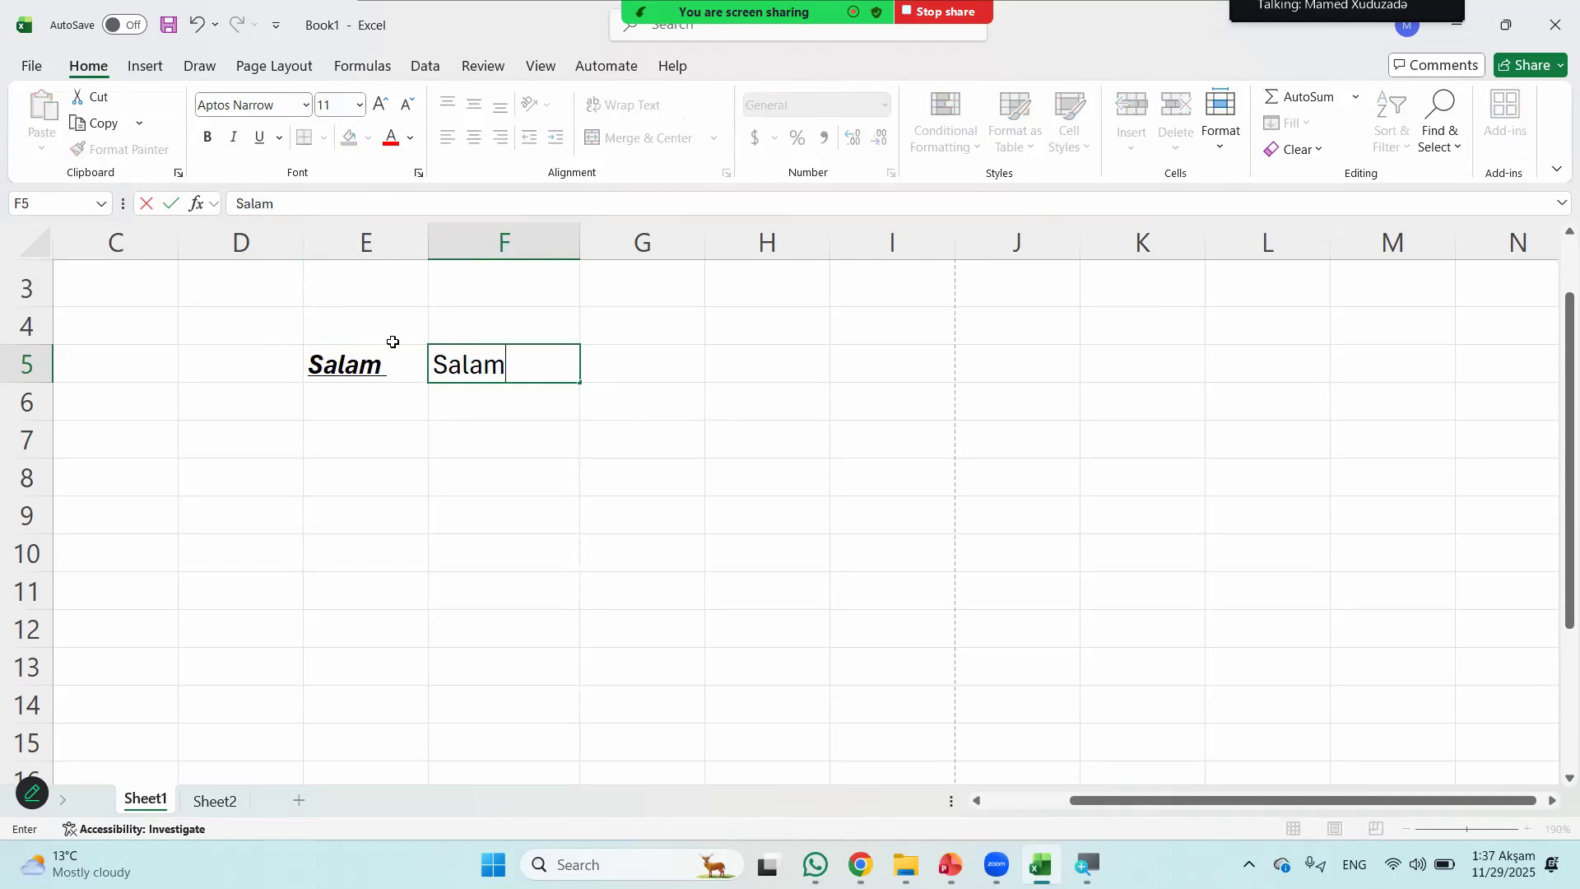
- Try to copy the bold, italic and underlined formatting of E5 onto F5 with Format Painter
{"action": "left_click", "coordinate": [371, 363]}
{"action": "left_click", "coordinate": [123, 149]}
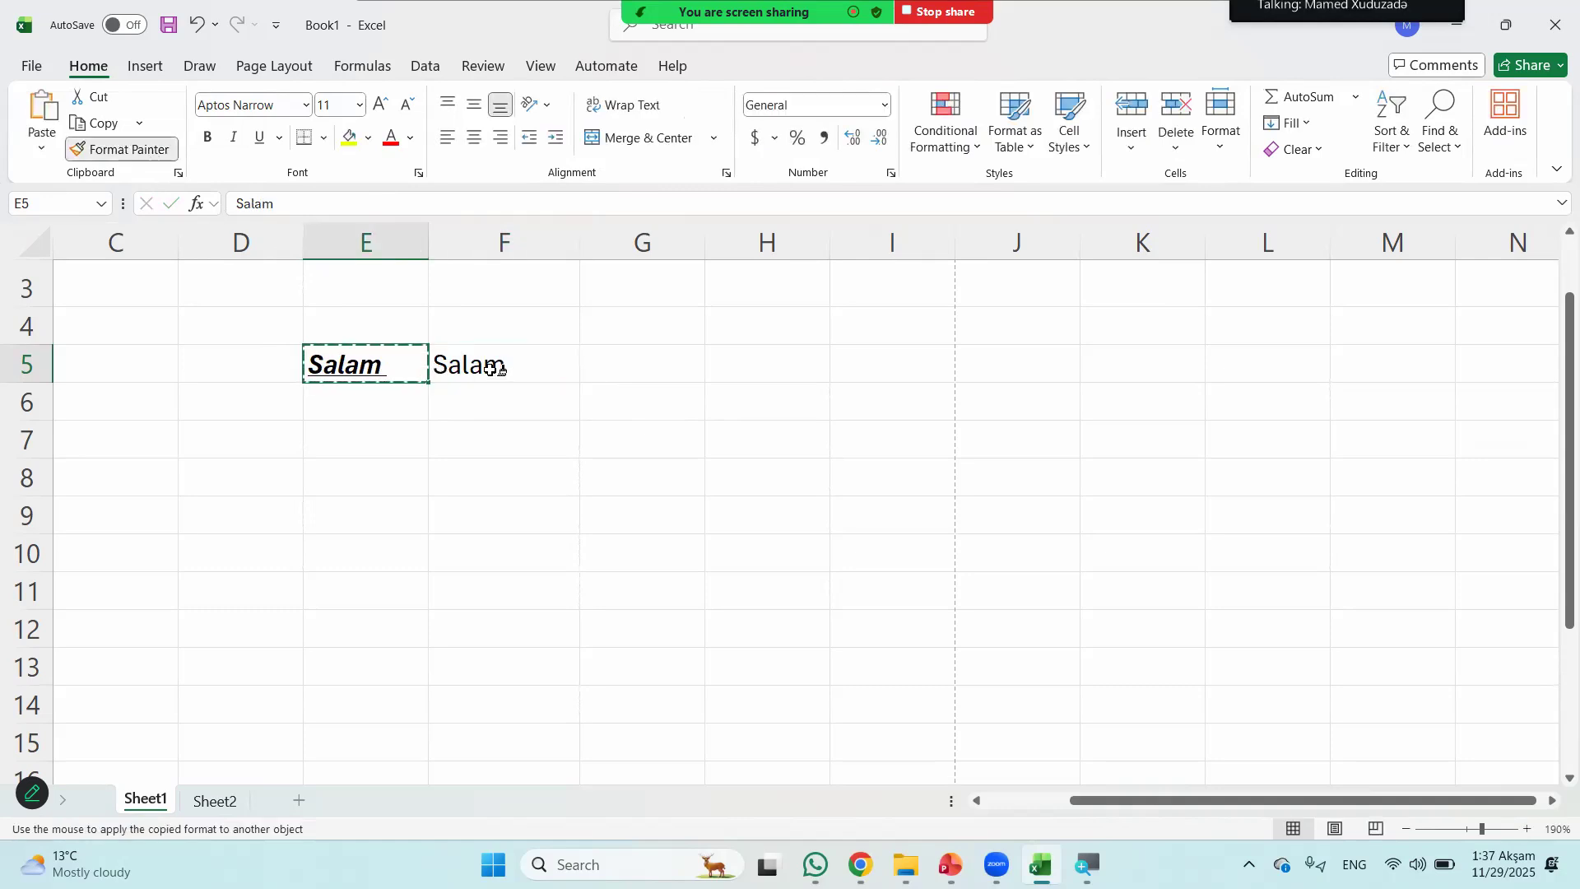
{"action": "left_click", "coordinate": [543, 374]}
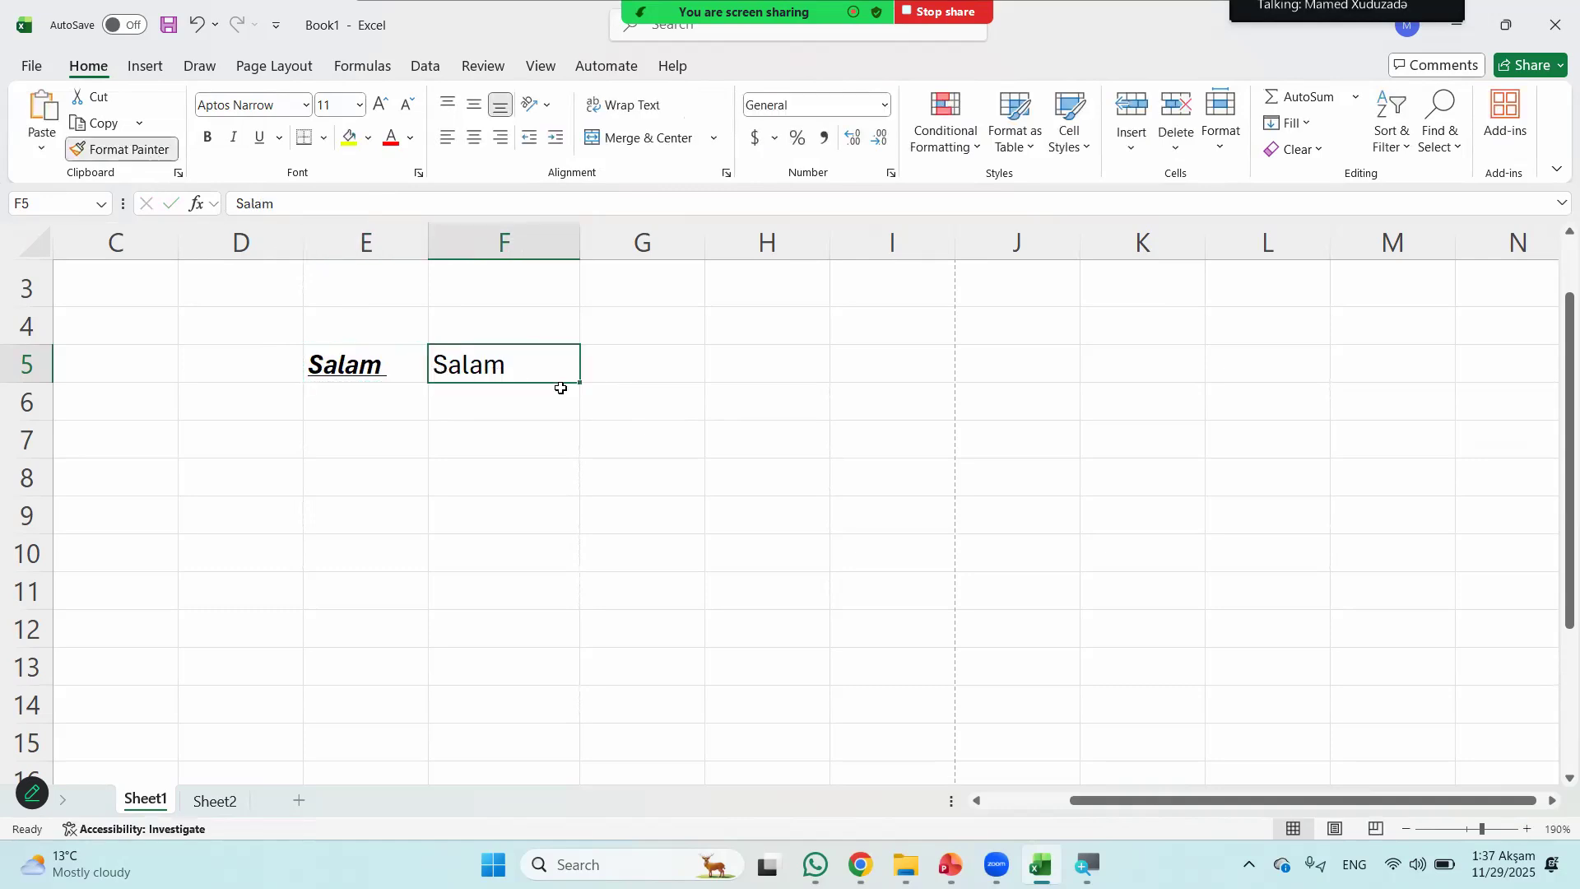
{"action": "left_click", "coordinate": [357, 366]}
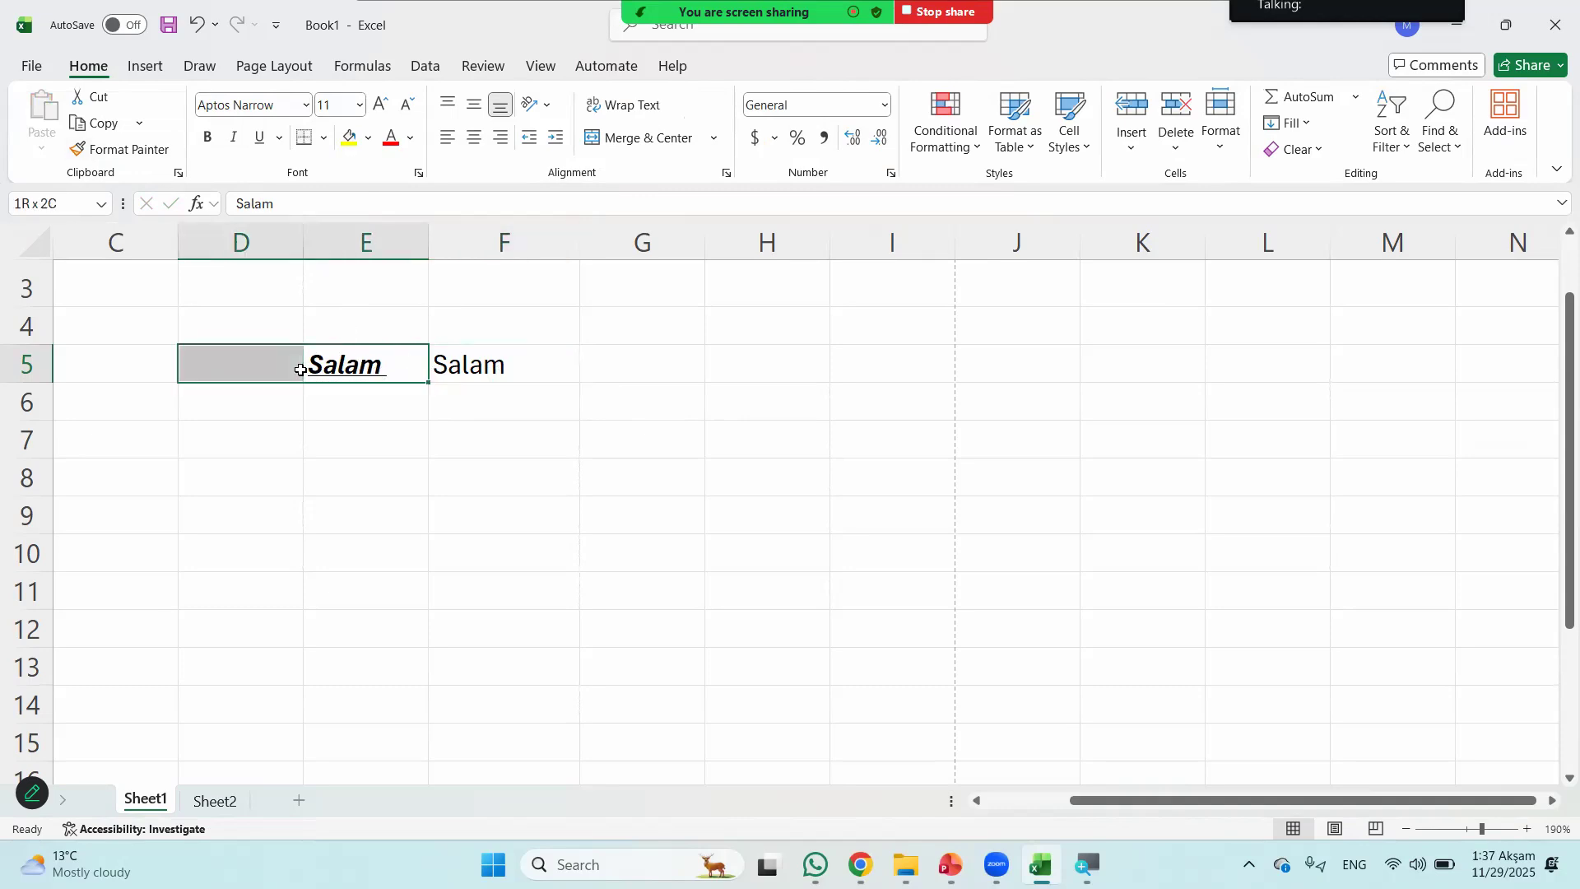
{"action": "double_click", "coordinate": [356, 365]}
{"action": "double_click", "coordinate": [336, 366]}
{"action": "key", "text": "Return"}
{"action": "key", "text": "Up"}
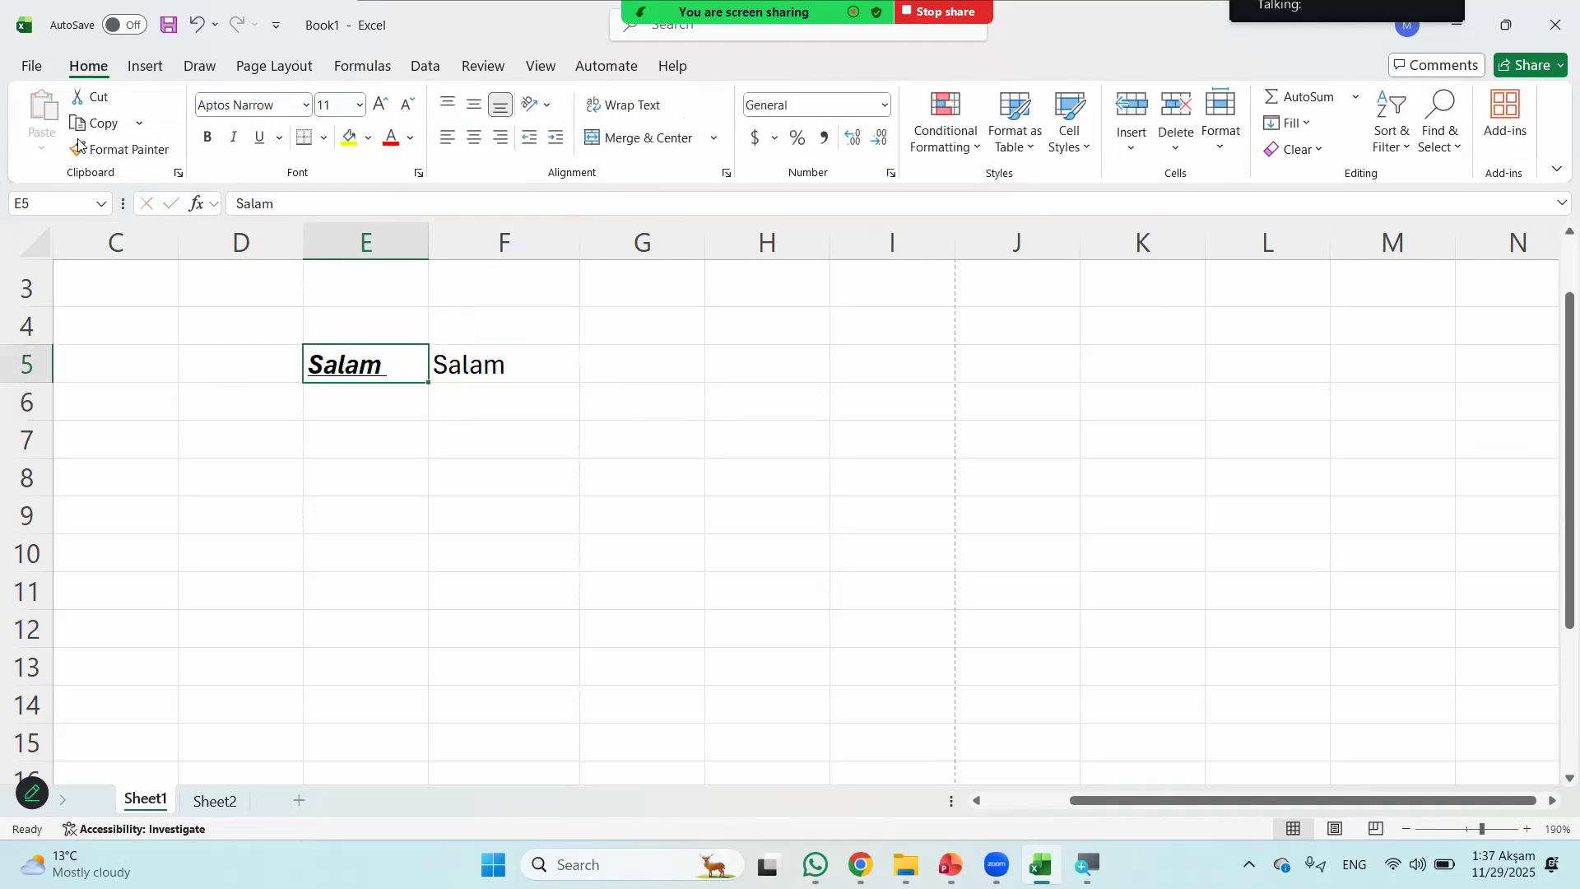
{"action": "left_click", "coordinate": [80, 149]}
{"action": "left_click_drag", "start_coordinate": [454, 368], "coordinate": [508, 371]}
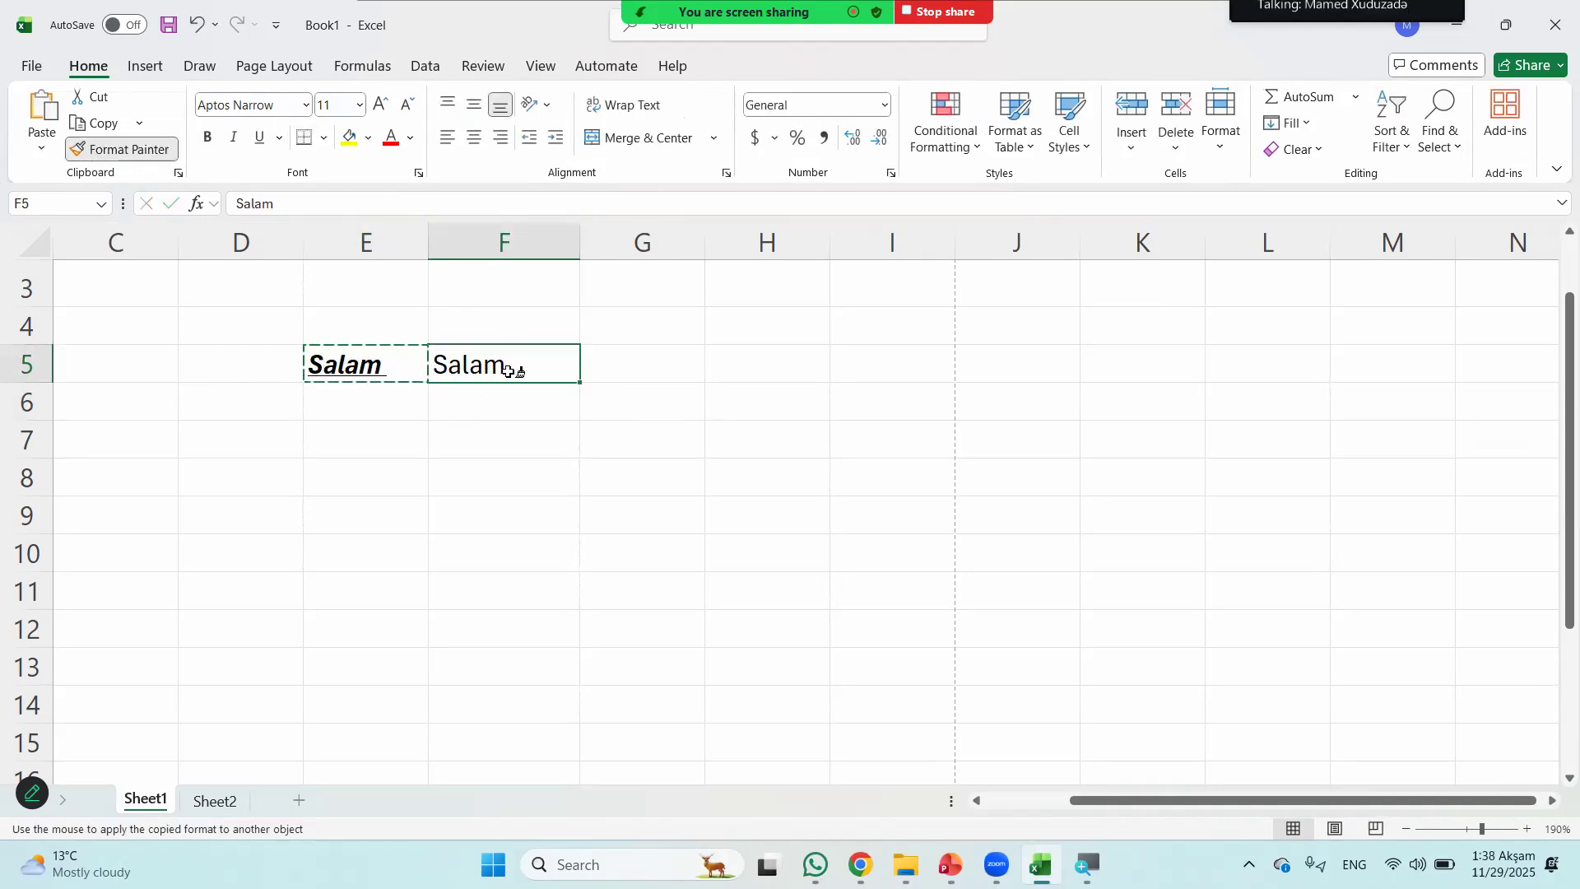
{"action": "key", "text": "Escape"}
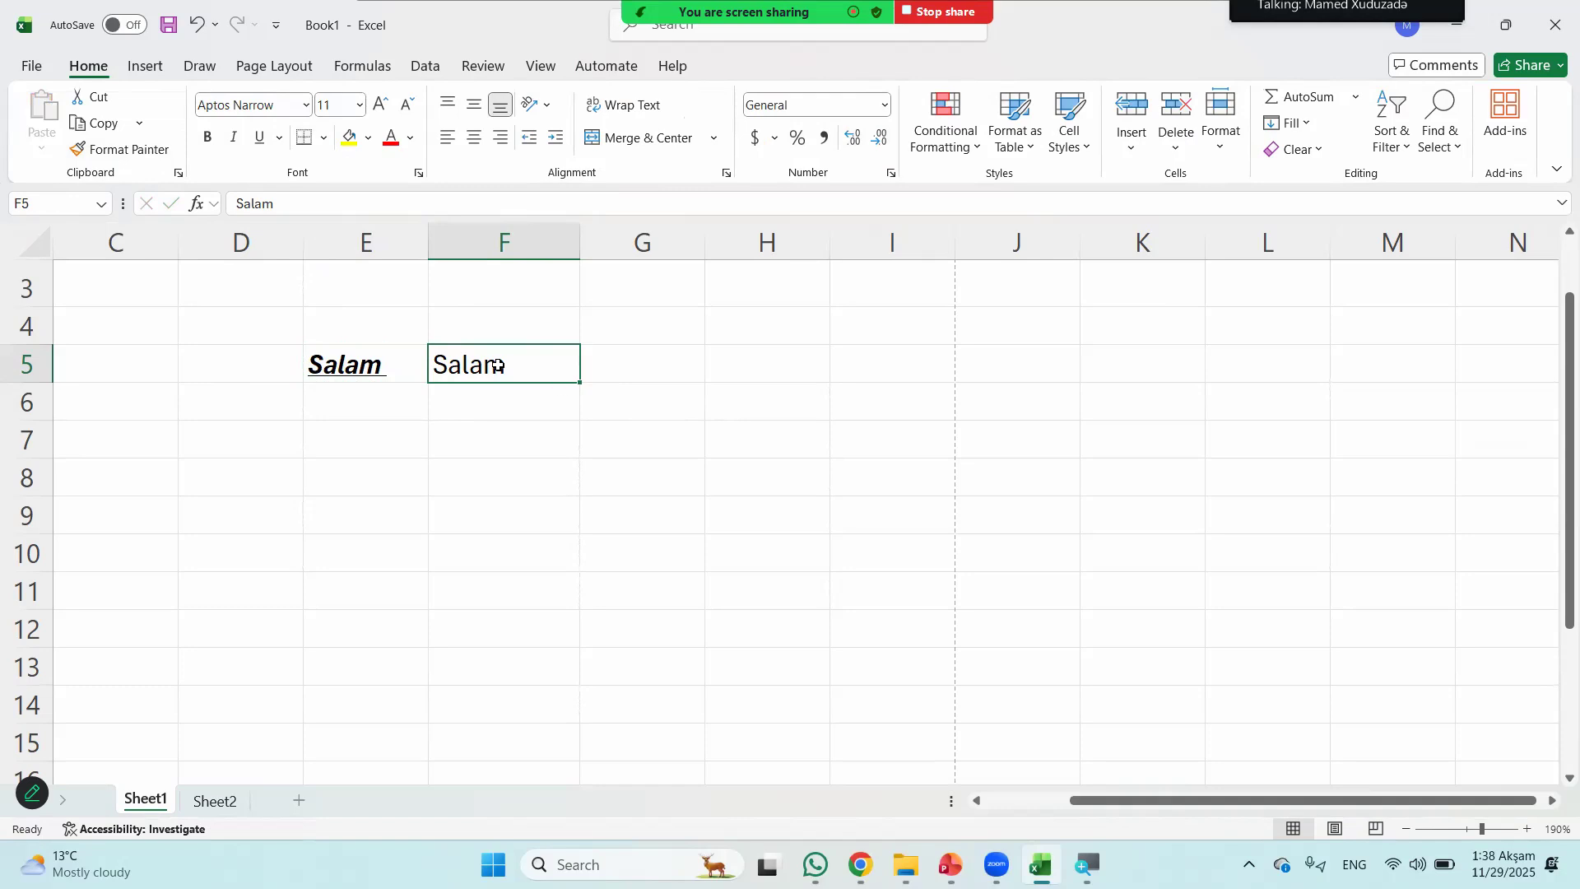
- Select the word inside F5, and try Format Painter from E5 onto F5 once more
{"action": "double_click", "coordinate": [501, 367]}
{"action": "double_click", "coordinate": [454, 367]}
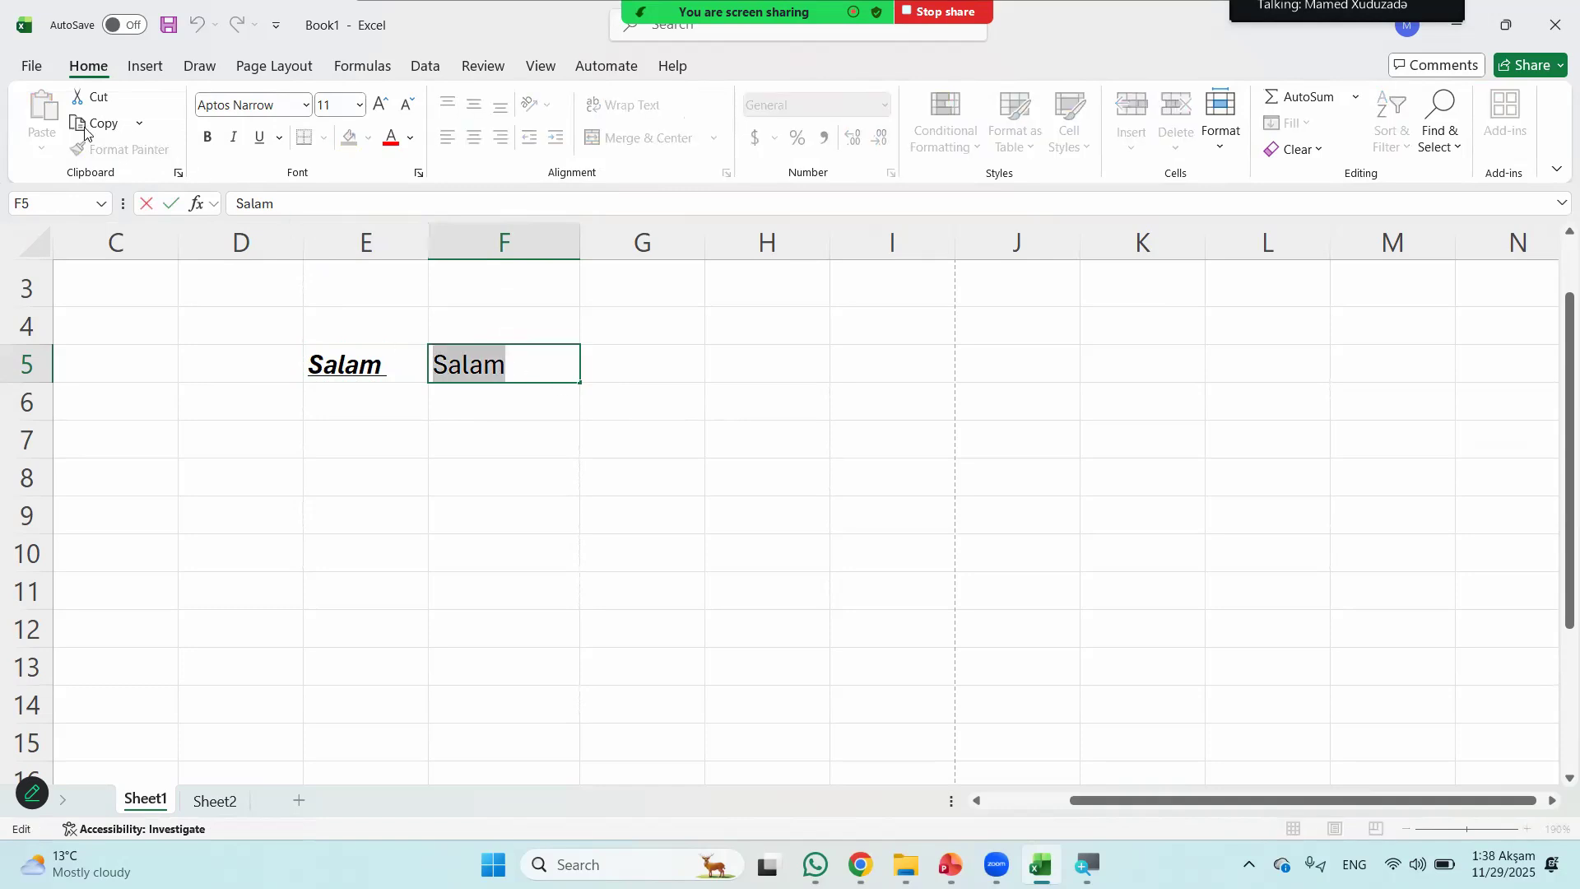
{"action": "left_click", "coordinate": [328, 369]}
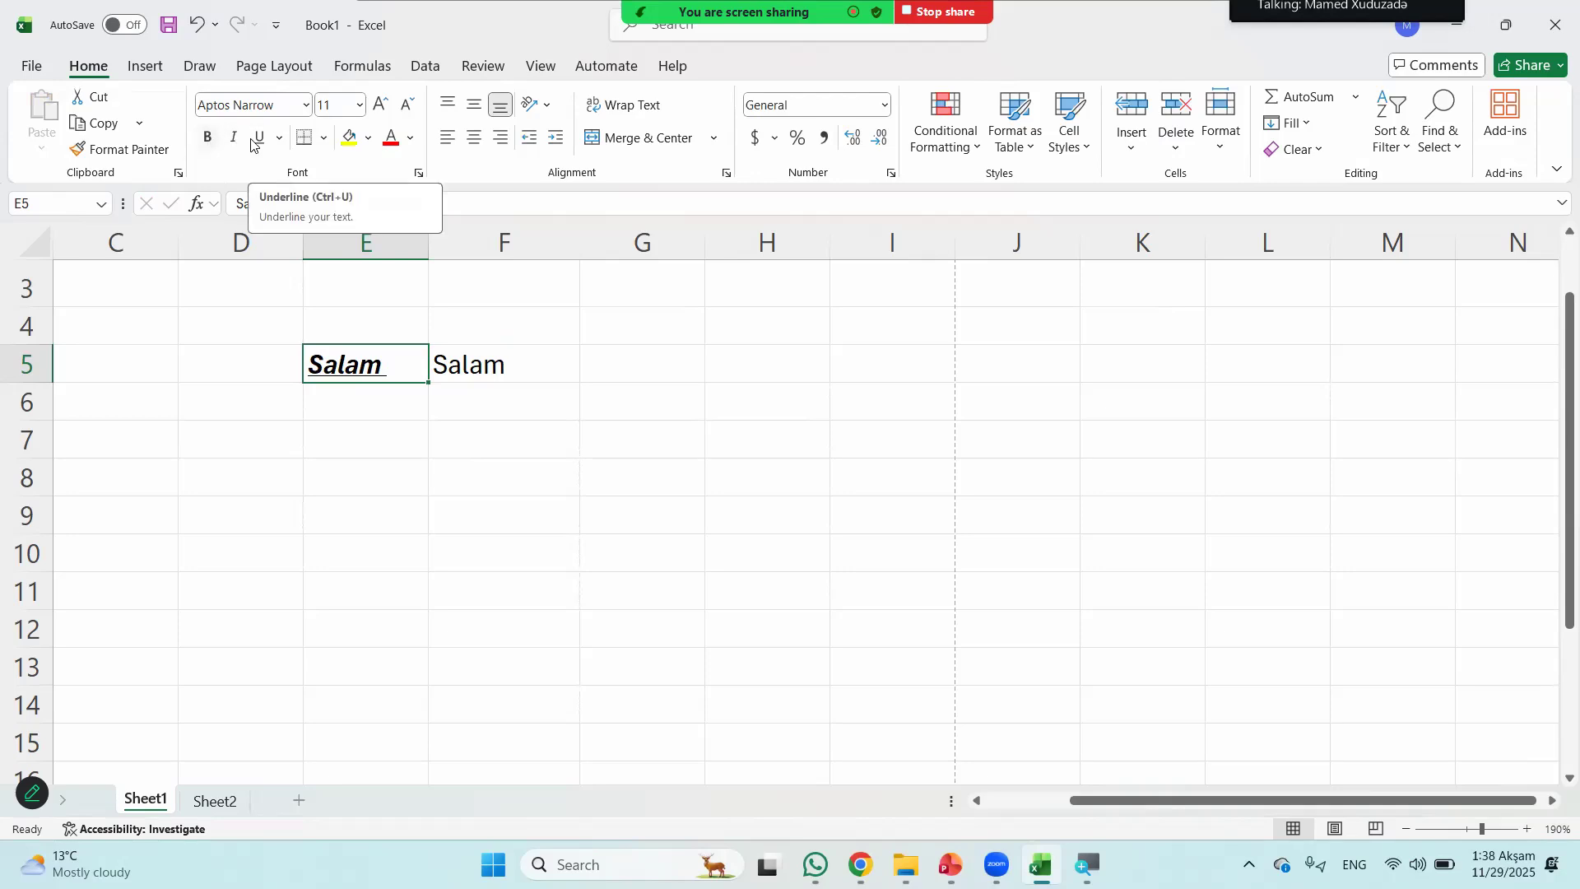
{"action": "left_click", "coordinate": [484, 376]}
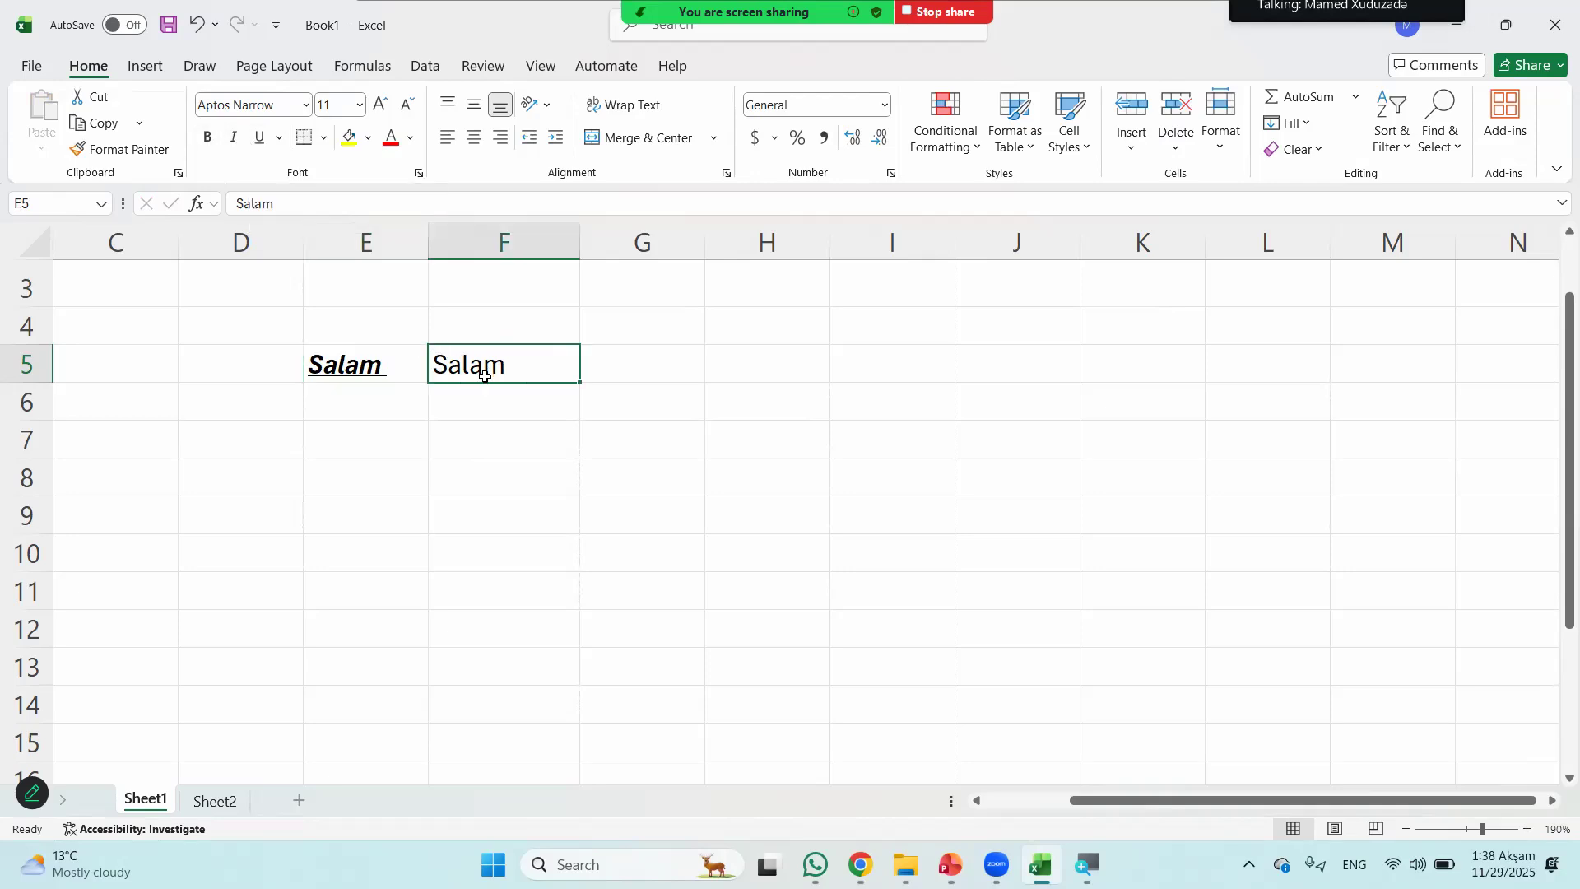
{"action": "left_click", "coordinate": [343, 355]}
{"action": "left_click", "coordinate": [123, 149]}
{"action": "left_click", "coordinate": [448, 364]}
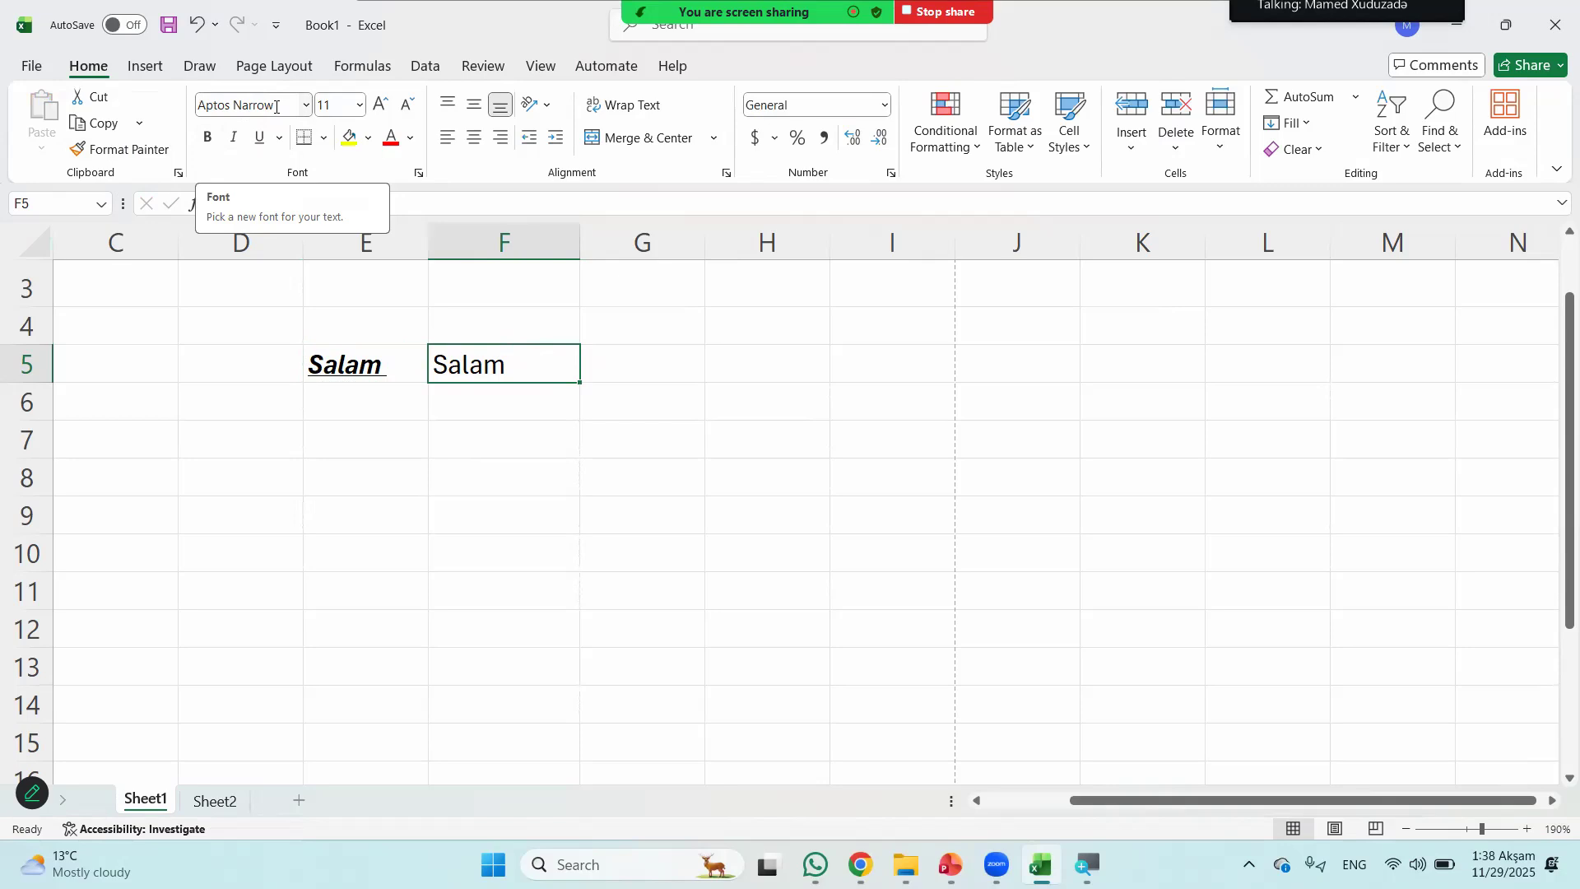
- Change the font of "Salam" in cell F5 to Alasassy Caps
{"action": "left_click", "coordinate": [305, 105]}
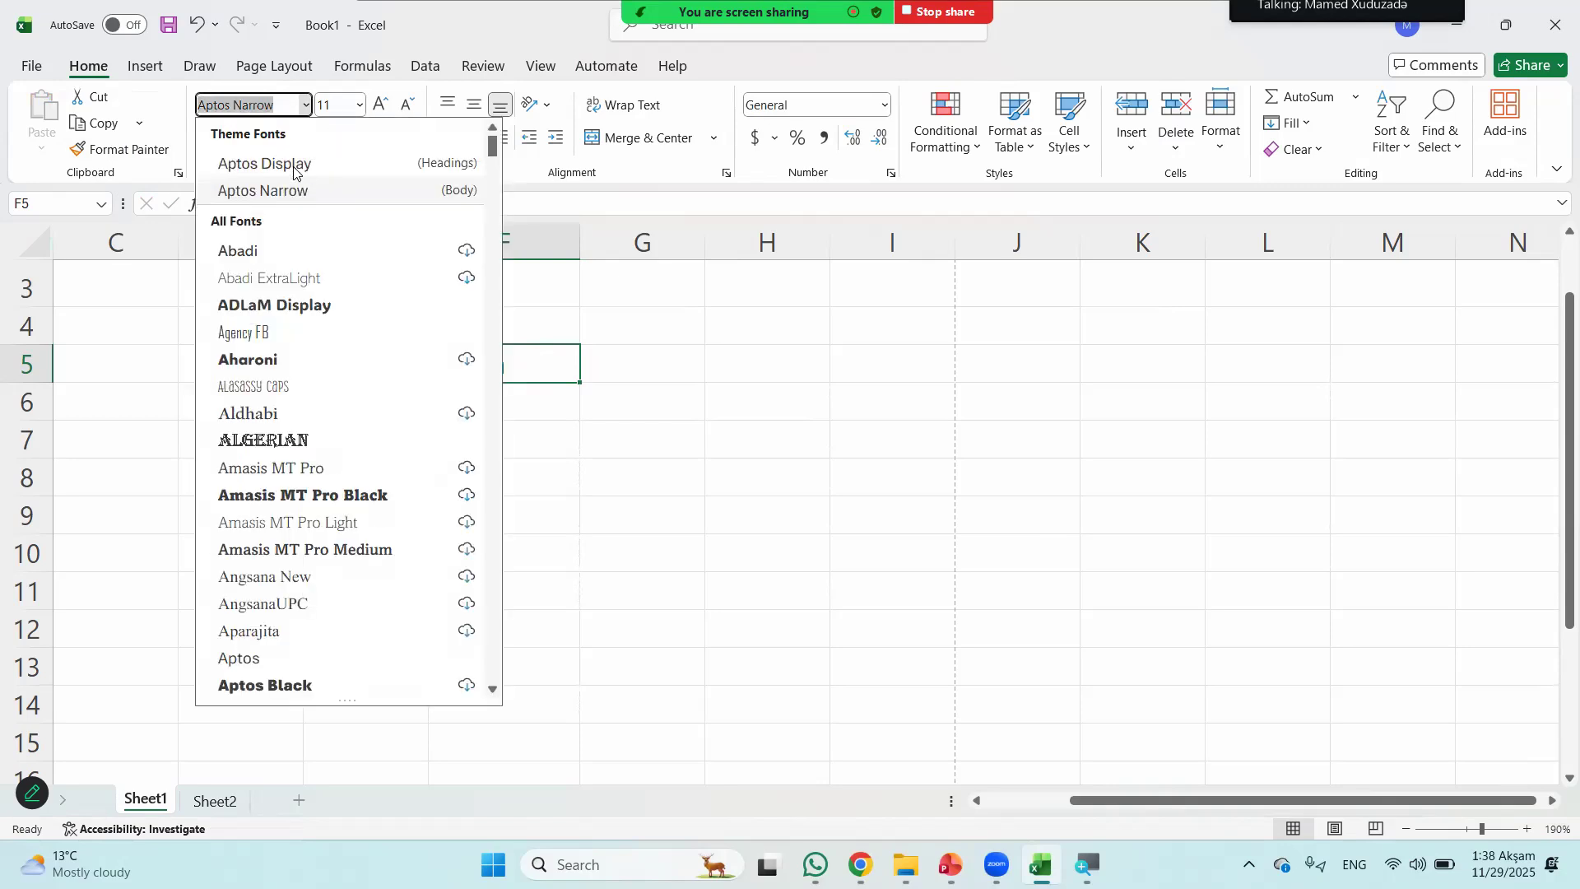
{"action": "left_click", "coordinate": [311, 387]}
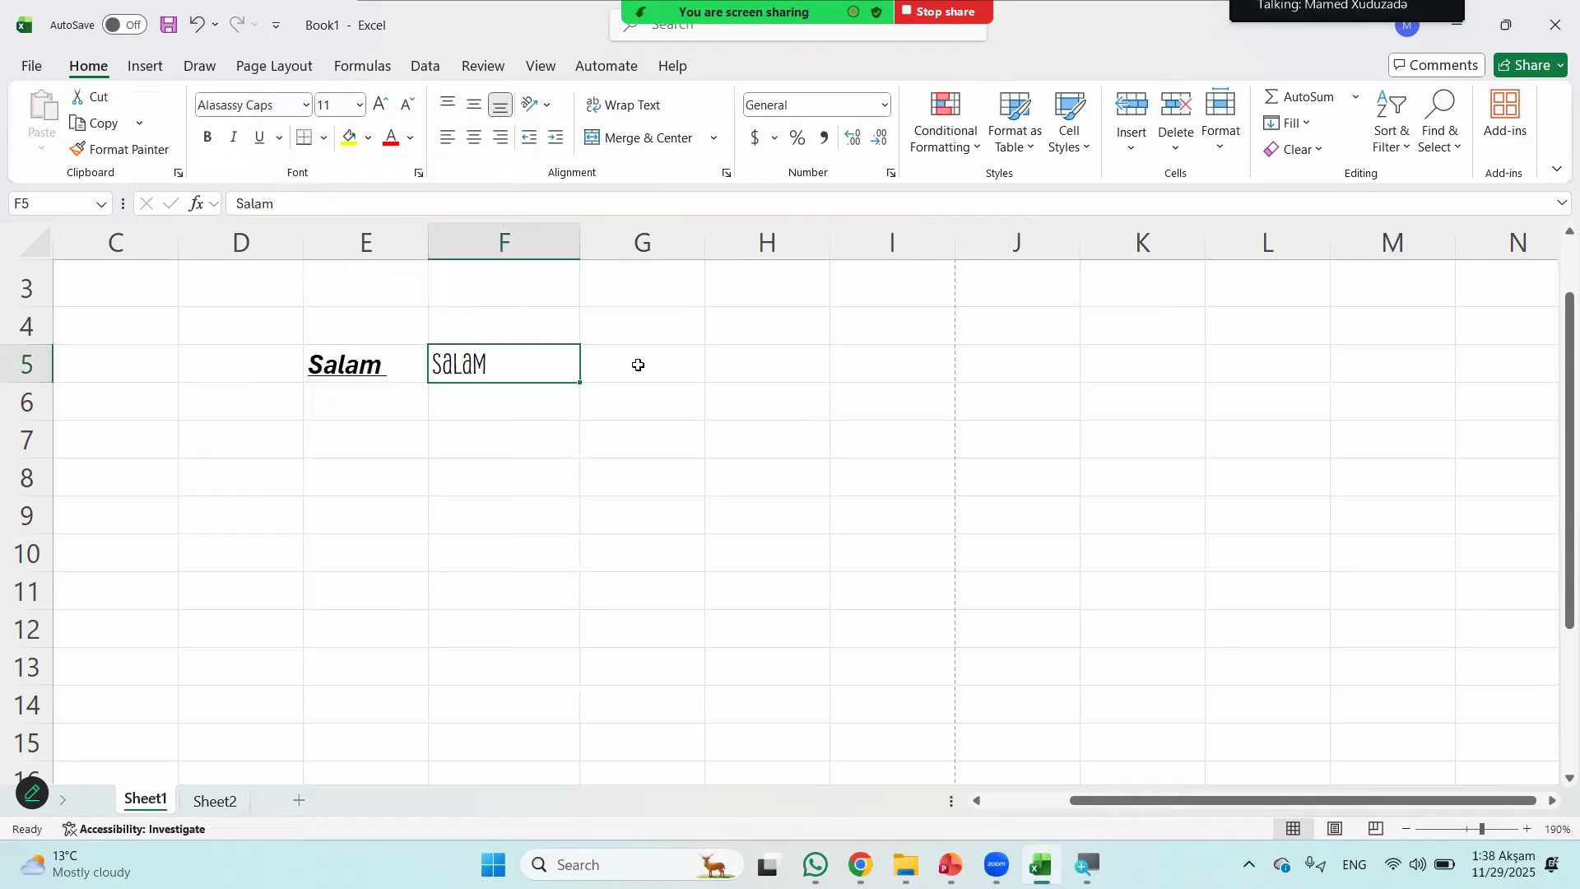
{"action": "left_click", "coordinate": [638, 364]}
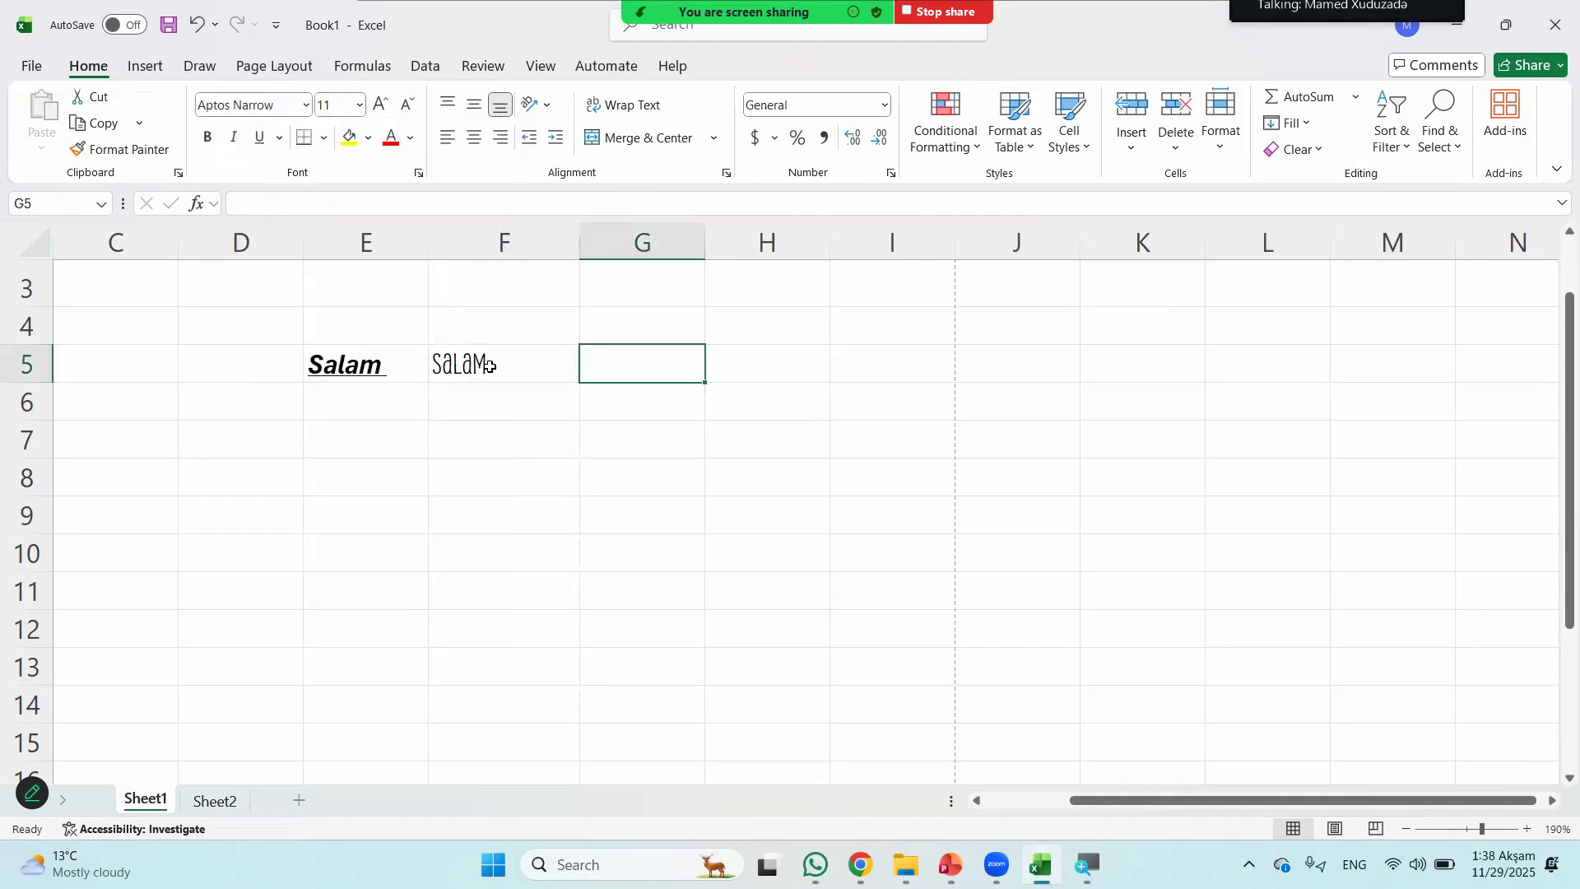
{"action": "left_click", "coordinate": [360, 105]}
{"action": "scroll", "coordinate": [316, 412], "scroll_direction": "down", "scroll_amount": 7}
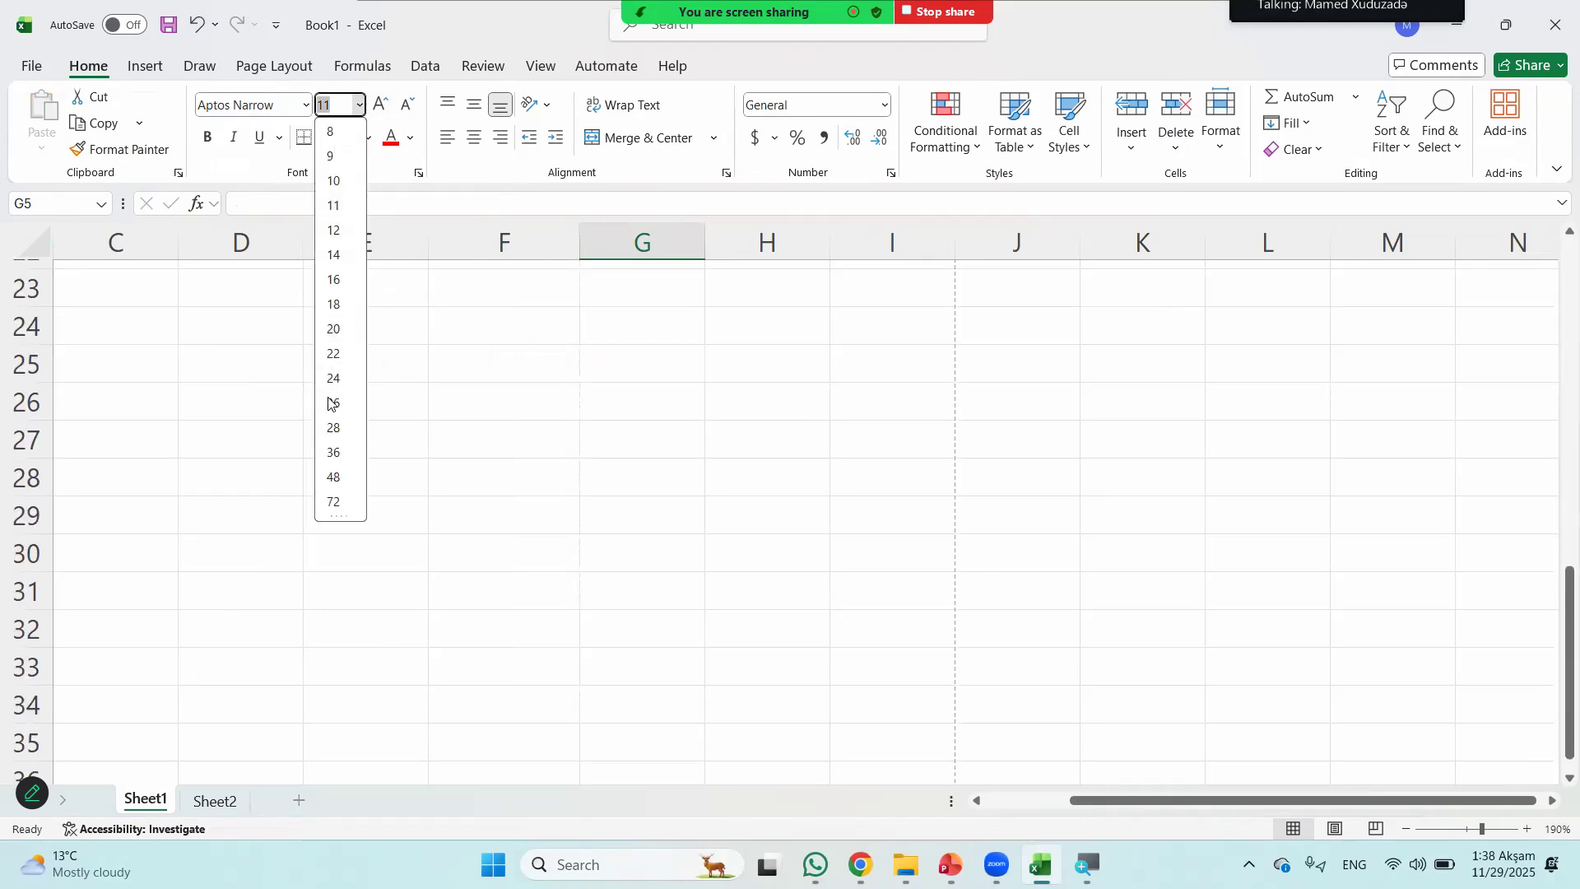
{"action": "scroll", "coordinate": [501, 404], "scroll_direction": "up", "scroll_amount": 7}
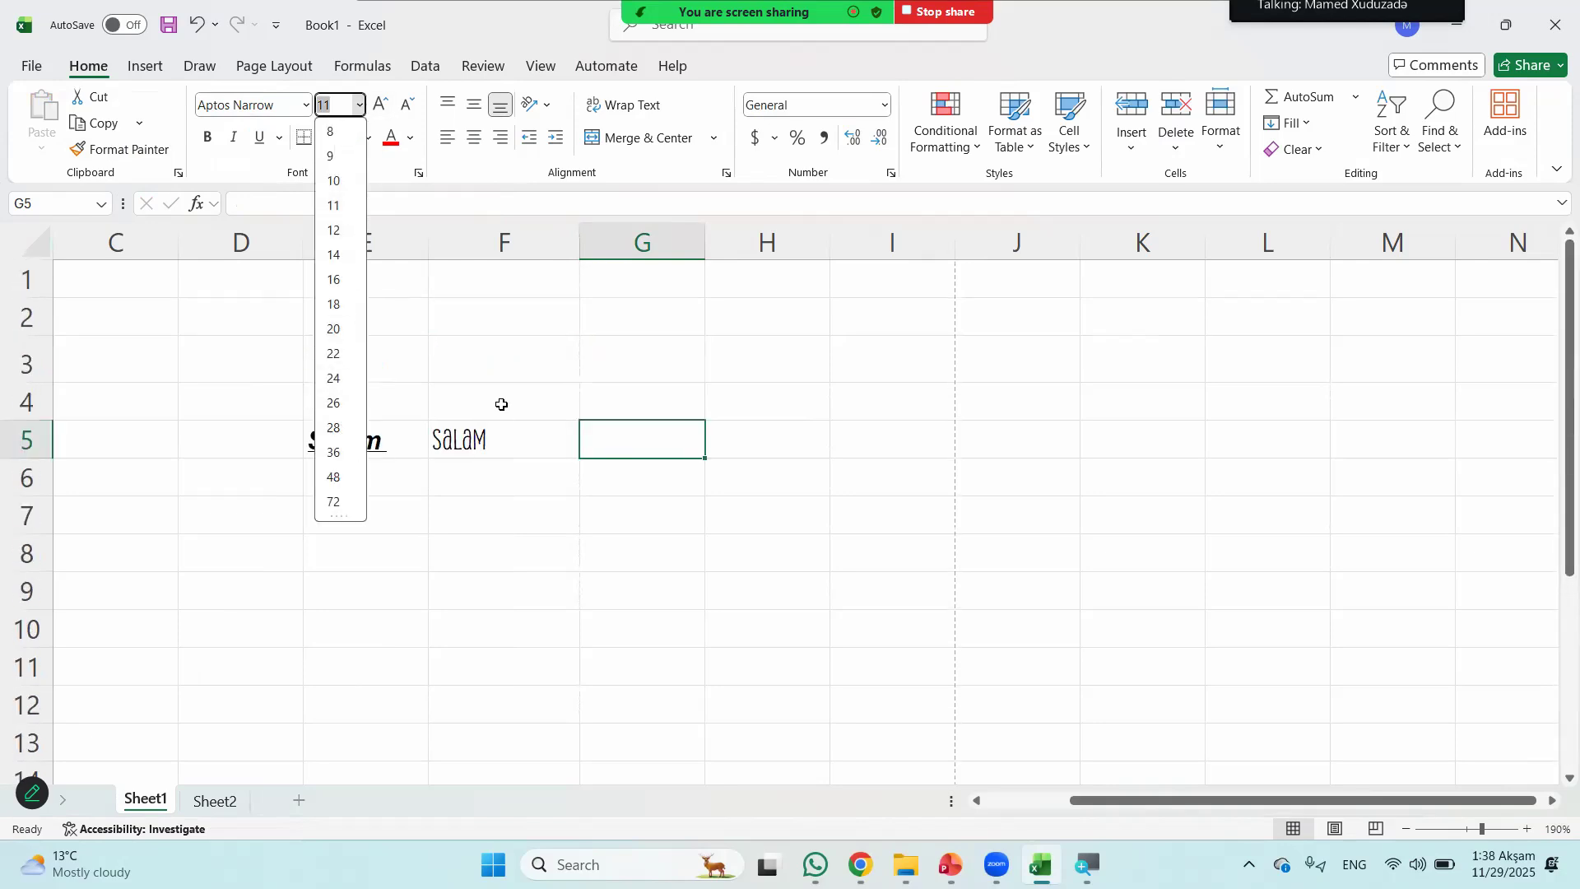
- Increase the font size of cell F5 stepwise to 72
{"action": "left_click", "coordinate": [493, 436]}
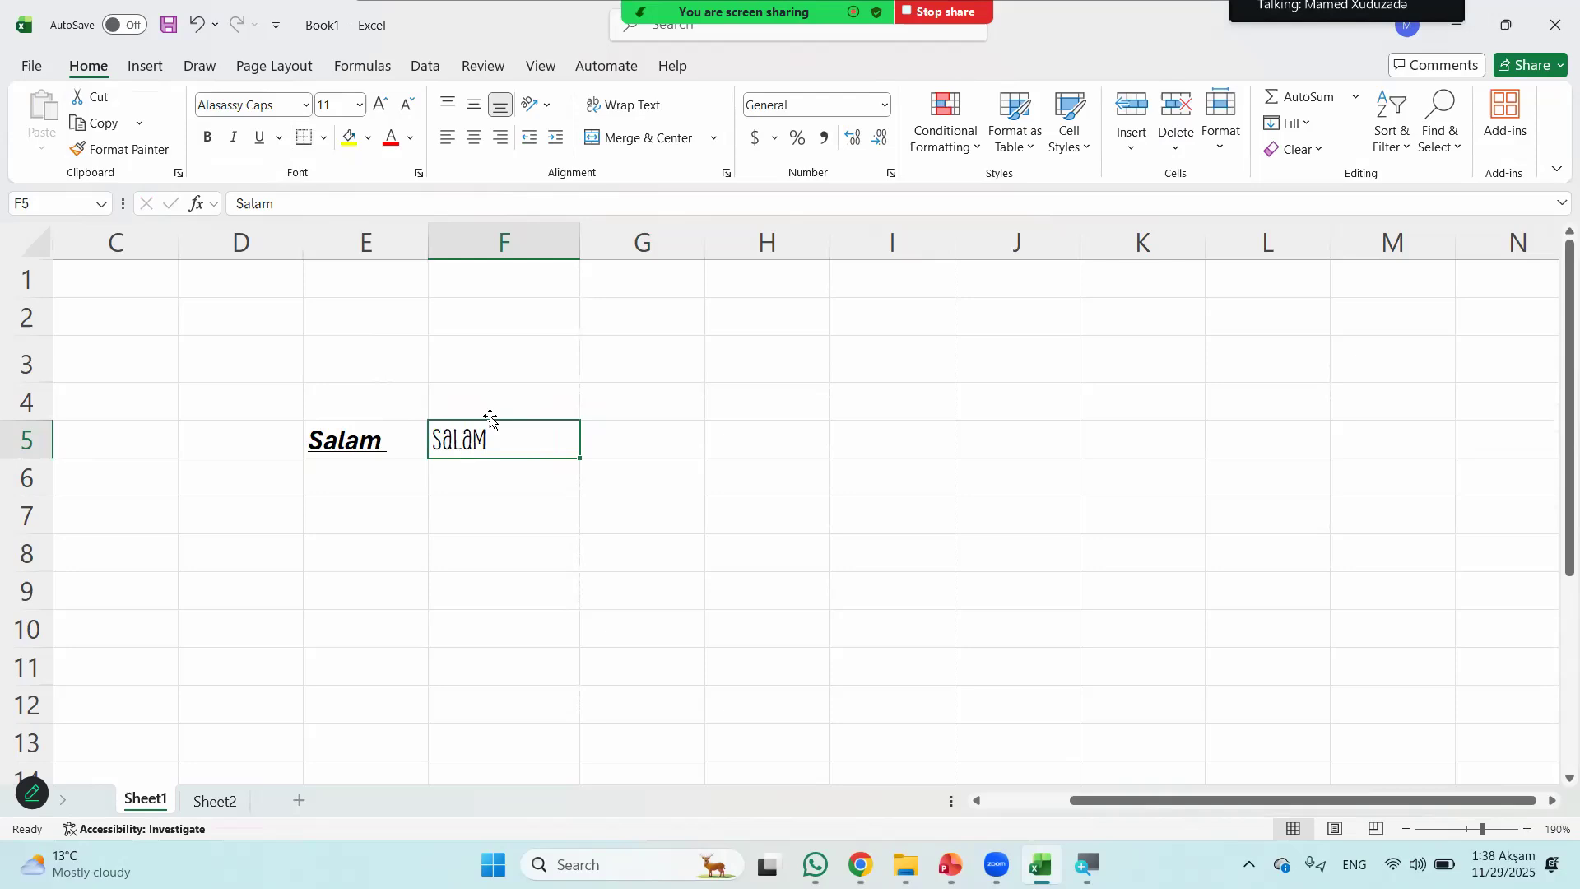
{"action": "left_click", "coordinate": [380, 104]}
{"action": "left_click", "coordinate": [382, 104]}
{"action": "double_click", "coordinate": [382, 105]}
{"action": "double_click", "coordinate": [383, 104]}
{"action": "double_click", "coordinate": [383, 104]}
{"action": "left_click", "coordinate": [382, 104]}
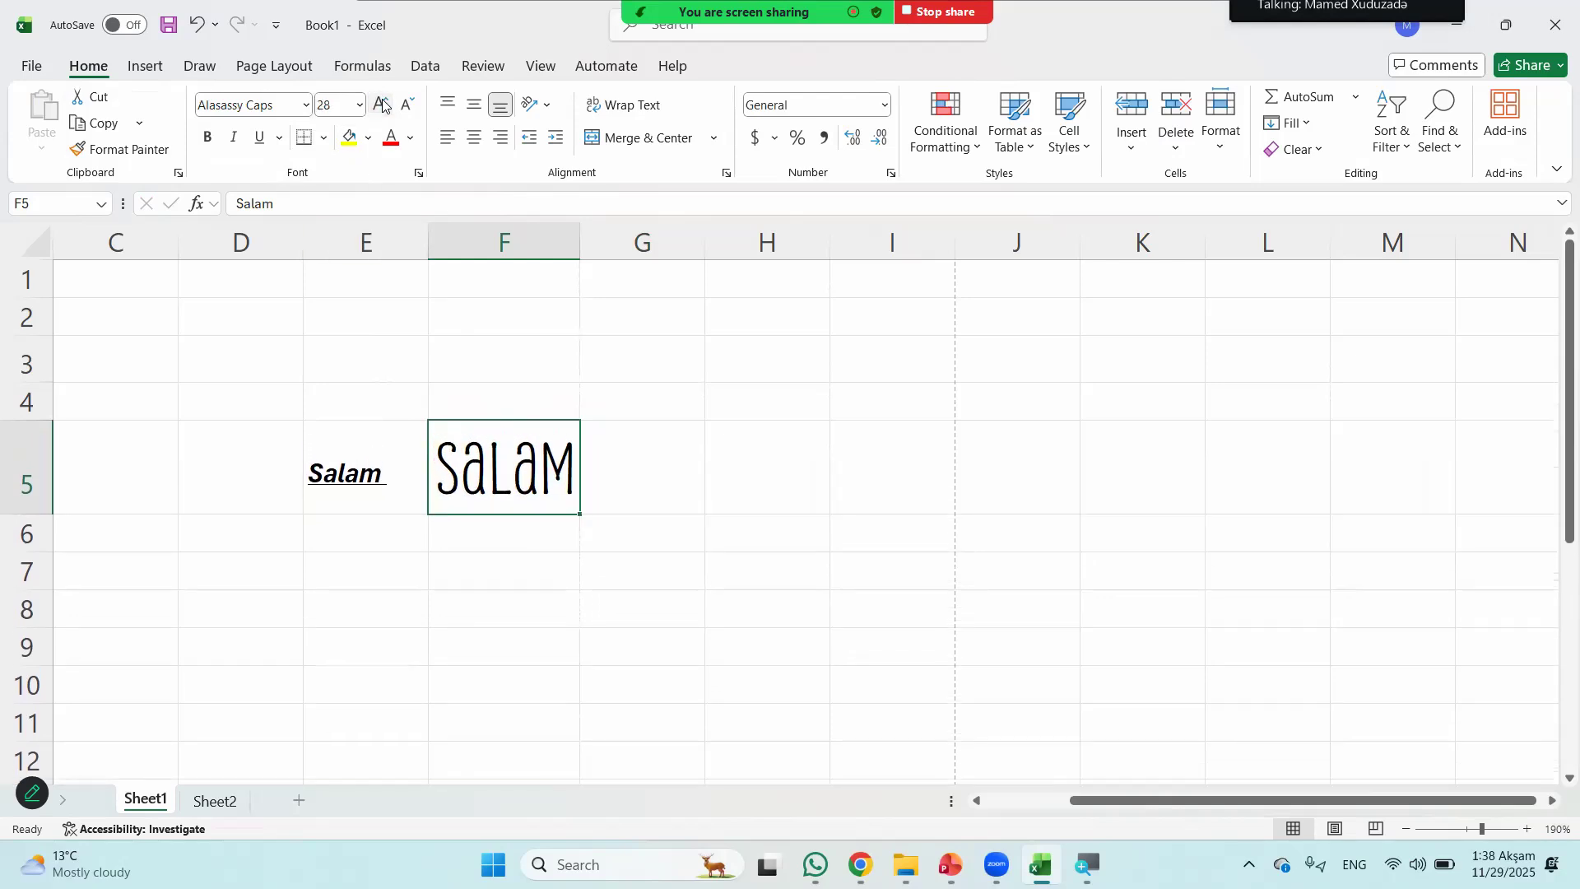
{"action": "double_click", "coordinate": [382, 104]}
{"action": "left_click", "coordinate": [383, 104]}
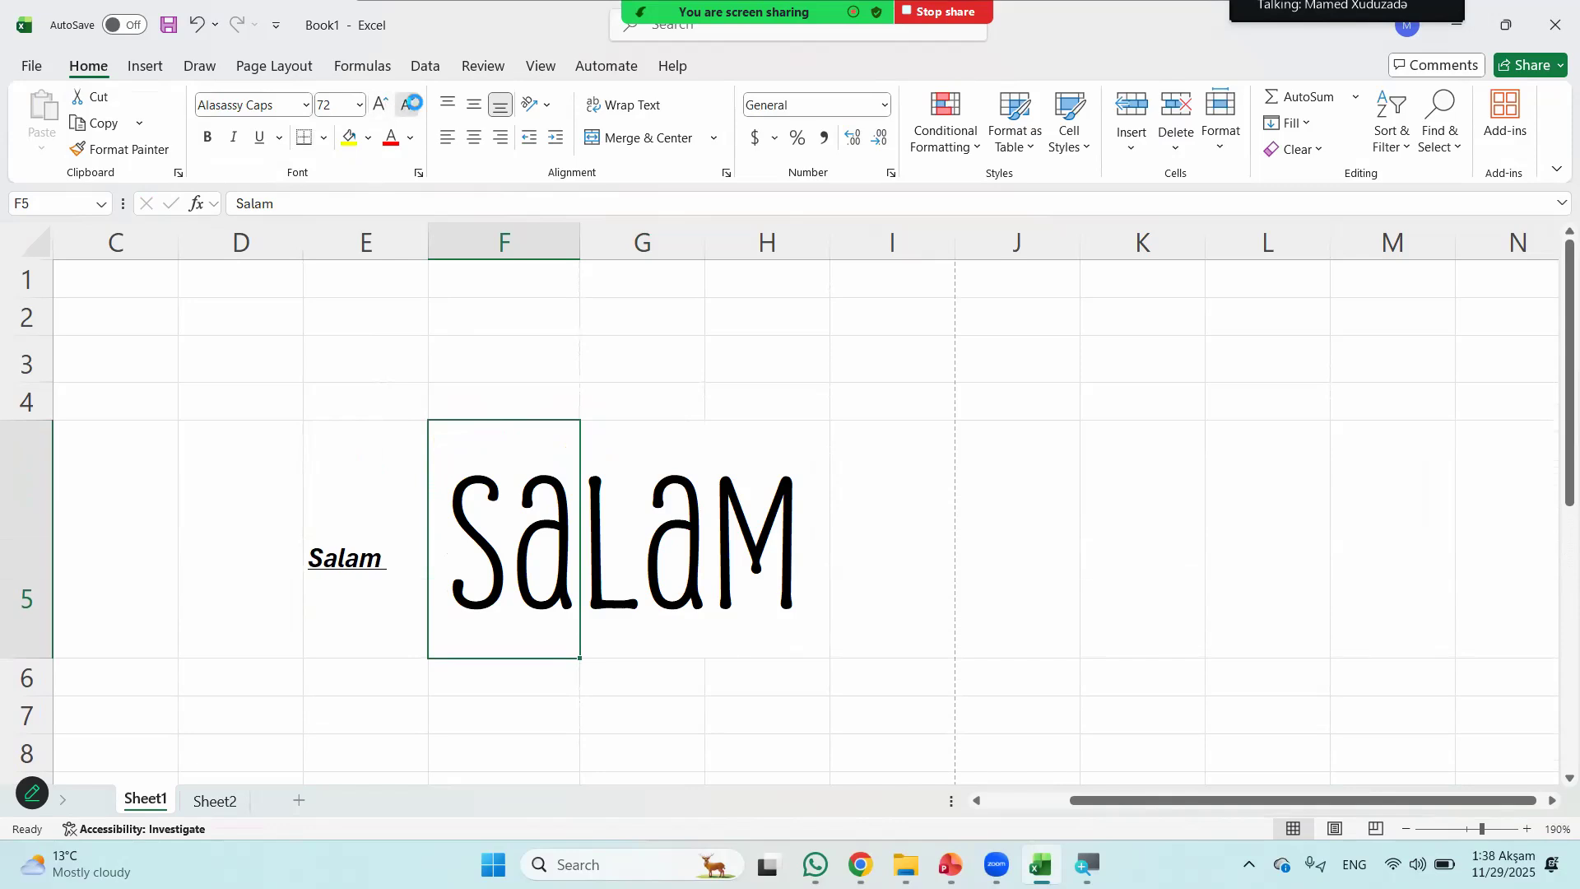
- Decrease the font size of cell F5 stepwise to 16
{"action": "double_click", "coordinate": [407, 104]}
{"action": "double_click", "coordinate": [407, 104]}
{"action": "left_click", "coordinate": [406, 104]}
{"action": "left_click", "coordinate": [346, 108]}
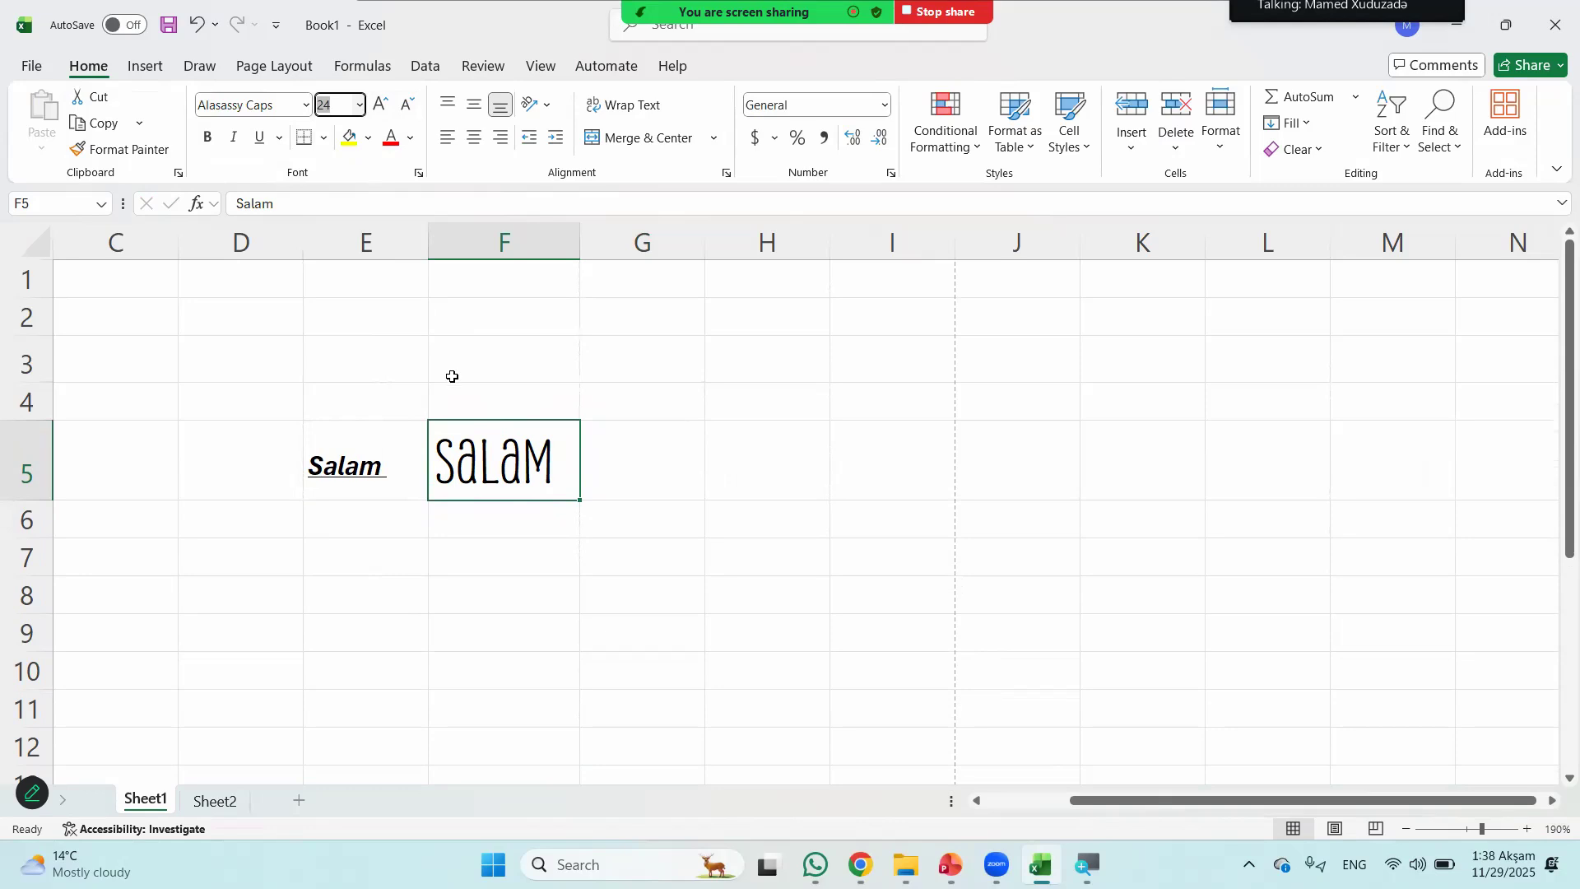
{"action": "left_click", "coordinate": [406, 105]}
{"action": "left_click", "coordinate": [407, 105]}
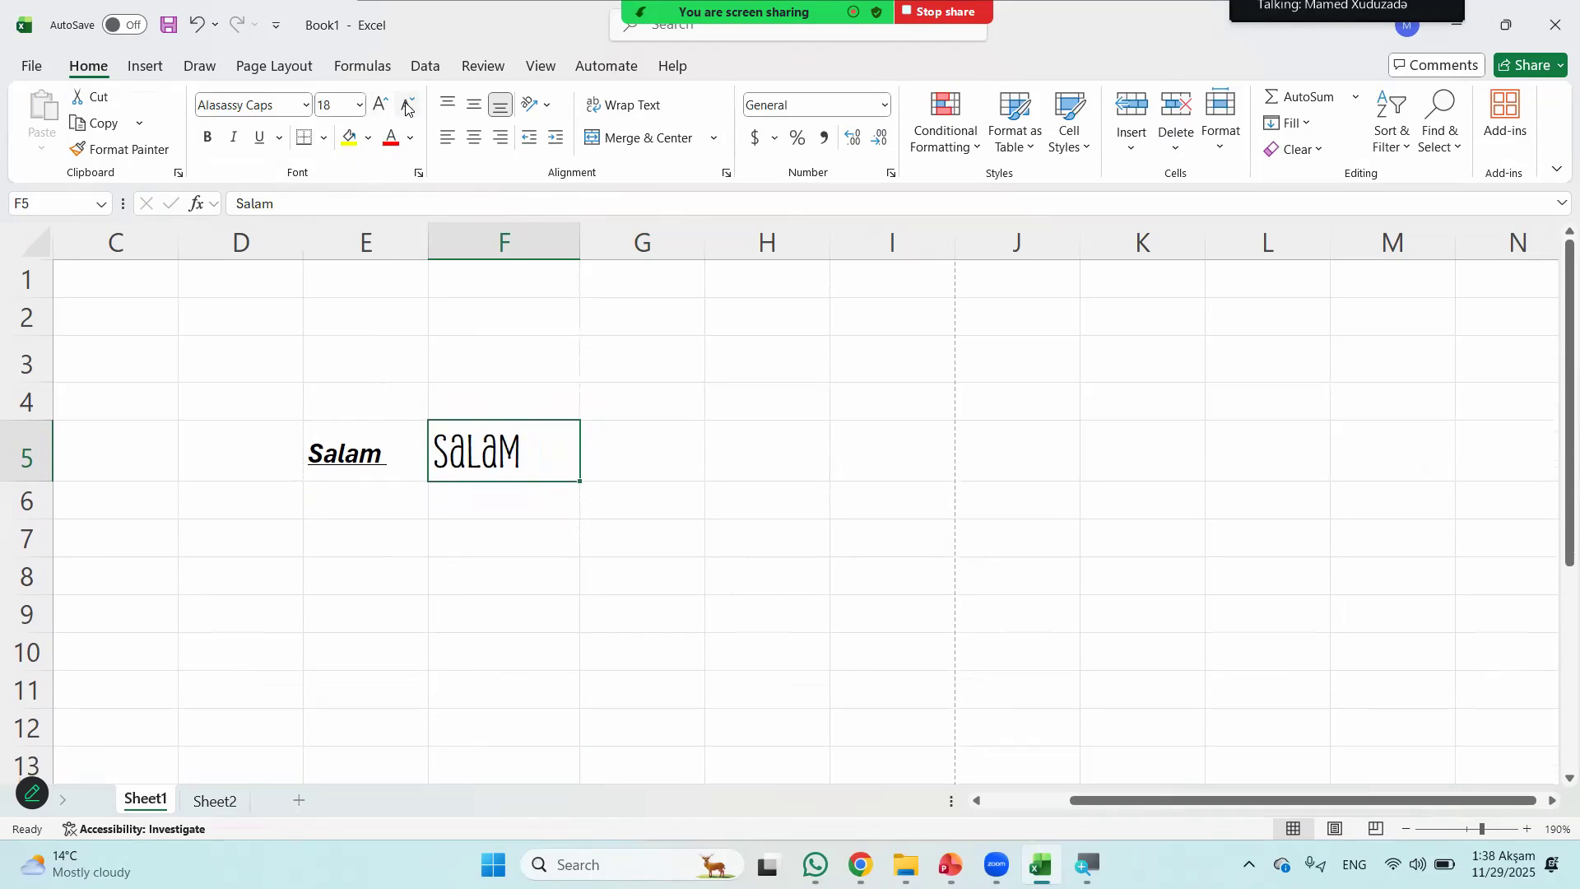
{"action": "left_click", "coordinate": [407, 106]}
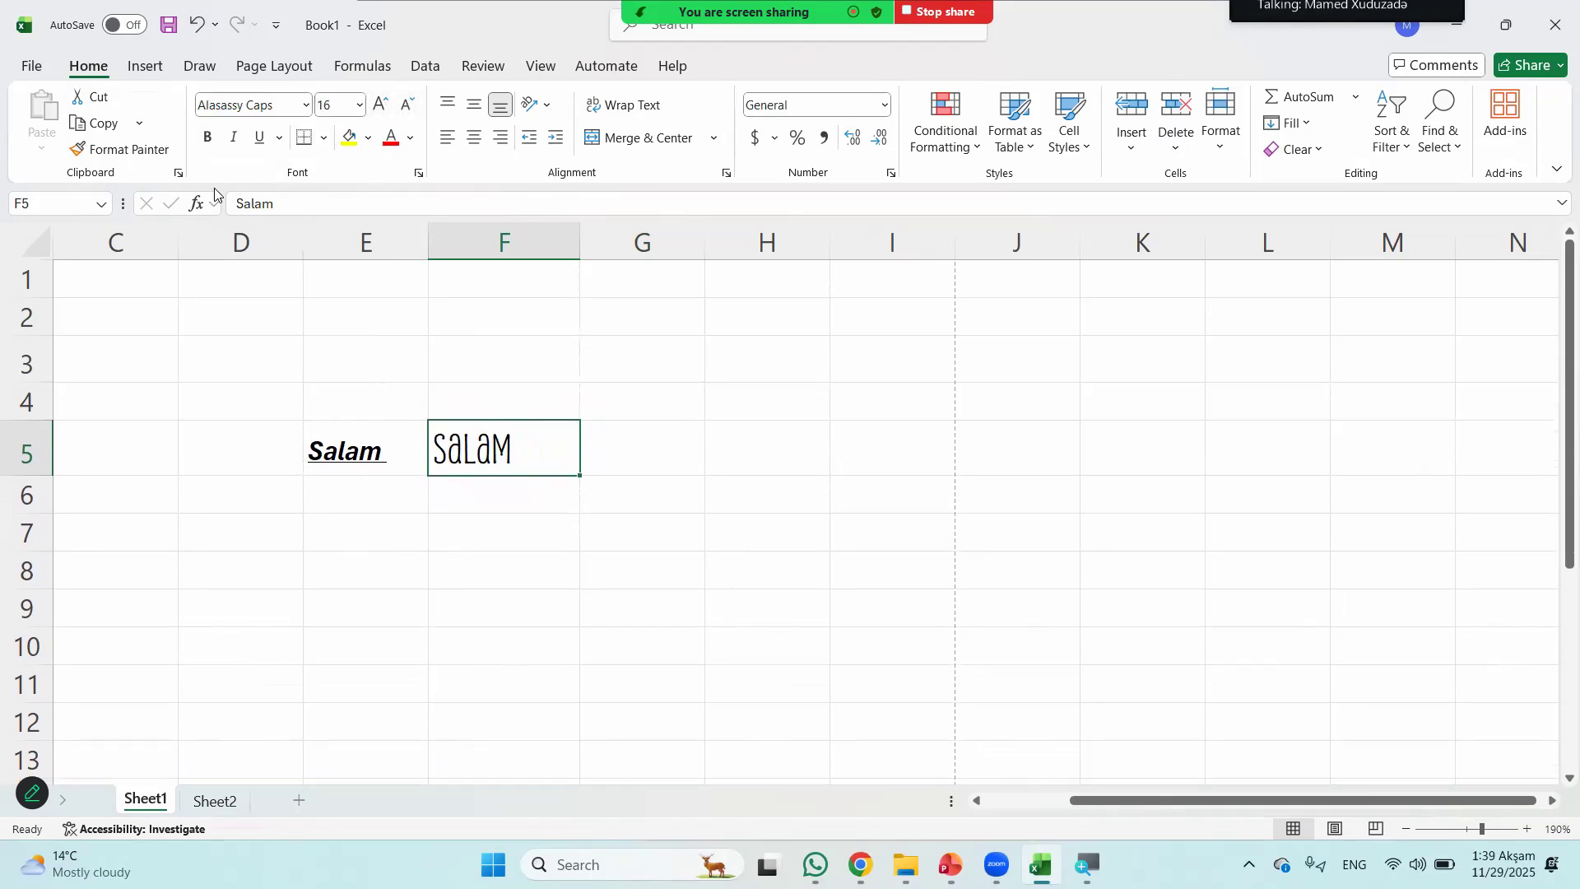
- Apply bold, italic and underline formatting to cell F5
{"action": "left_click", "coordinate": [209, 139]}
{"action": "left_click", "coordinate": [234, 138]}
{"action": "left_click", "coordinate": [262, 138]}
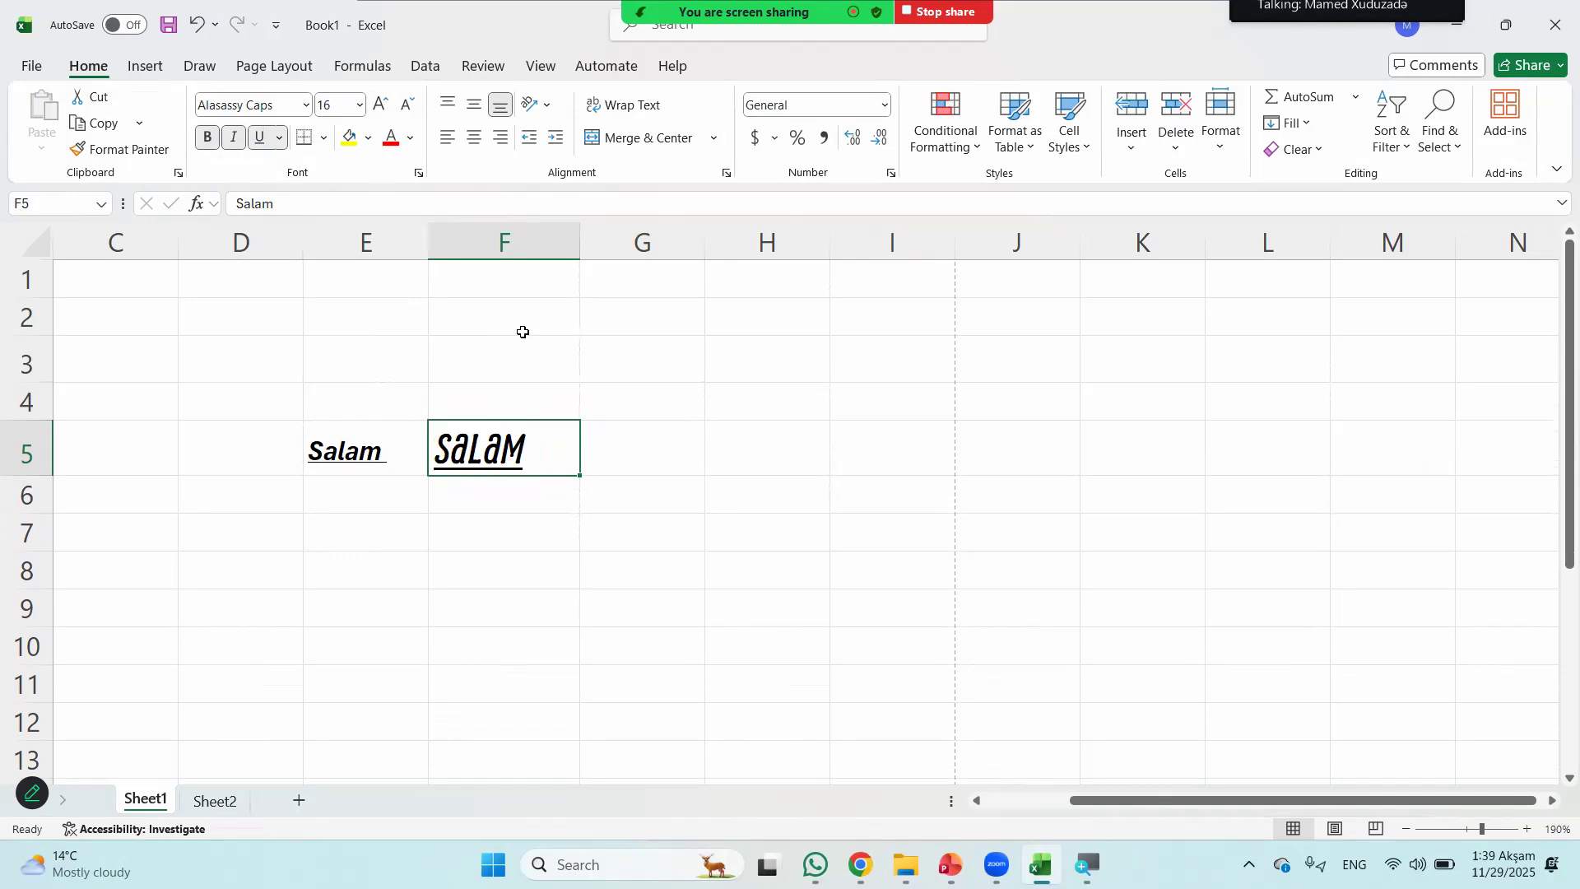
- Apply all borders to the cell range F2:I4
{"action": "left_click_drag", "start_coordinate": [523, 331], "coordinate": [856, 395]}
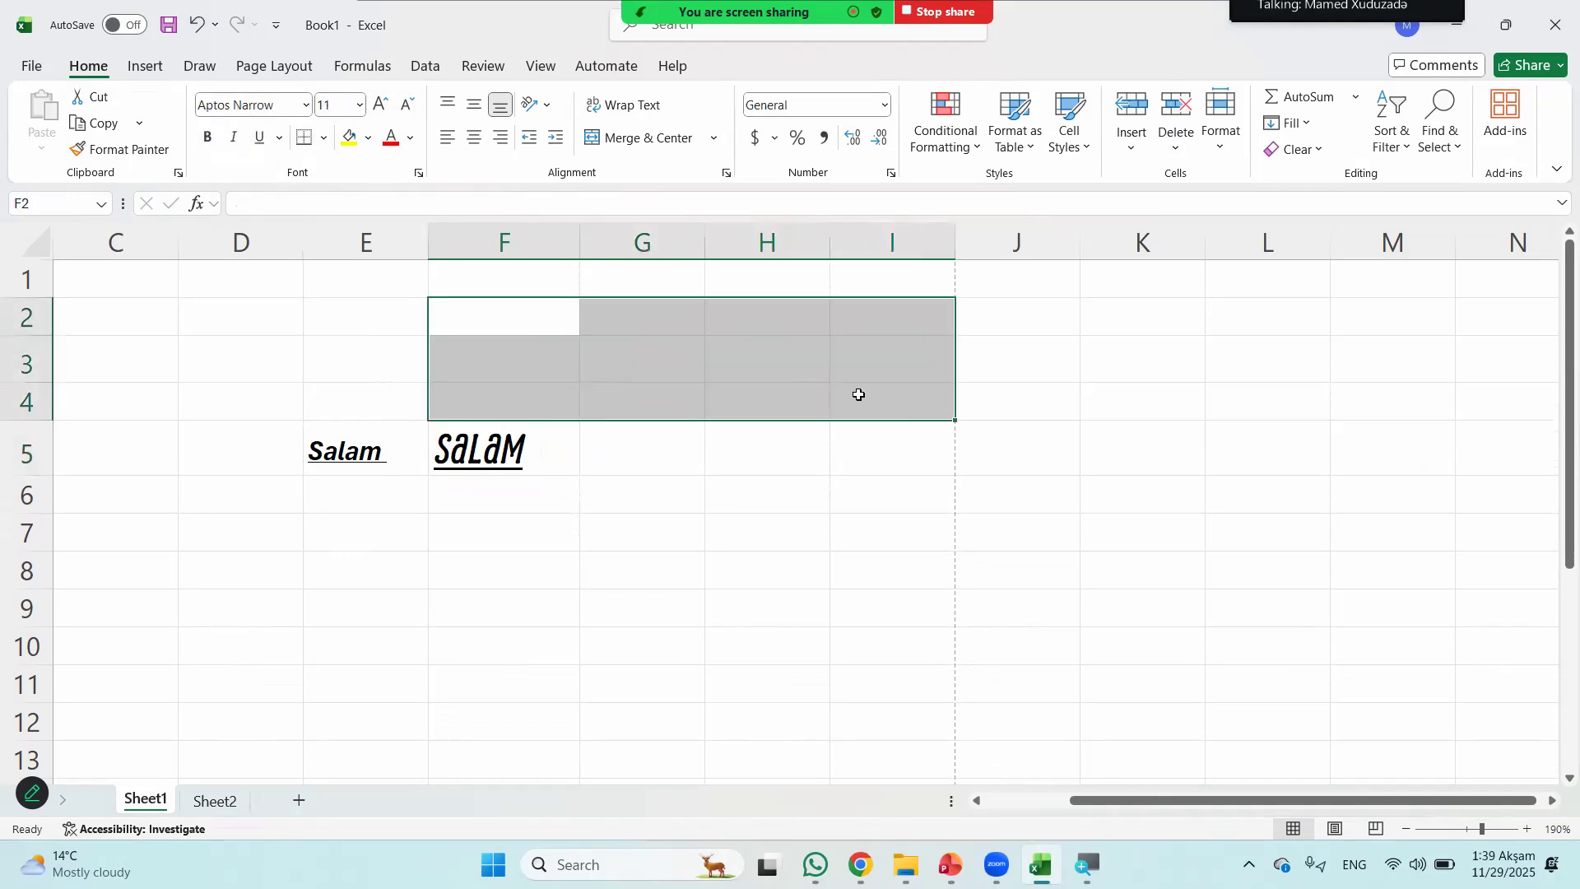
{"action": "left_click", "coordinate": [324, 141]}
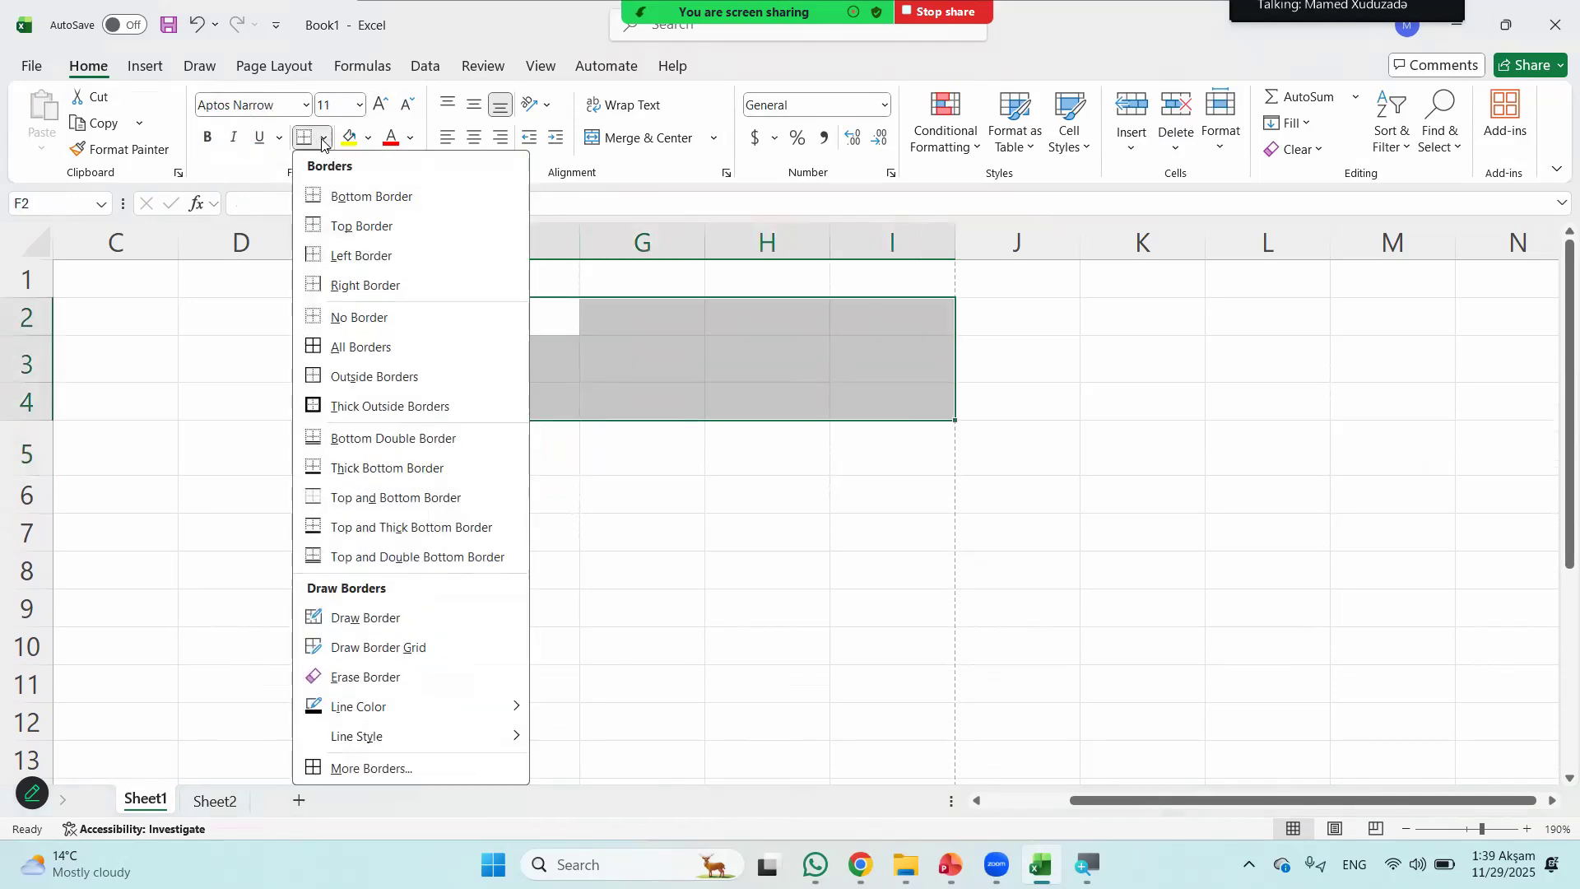
{"action": "left_click", "coordinate": [368, 345]}
{"action": "left_click", "coordinate": [1039, 367]}
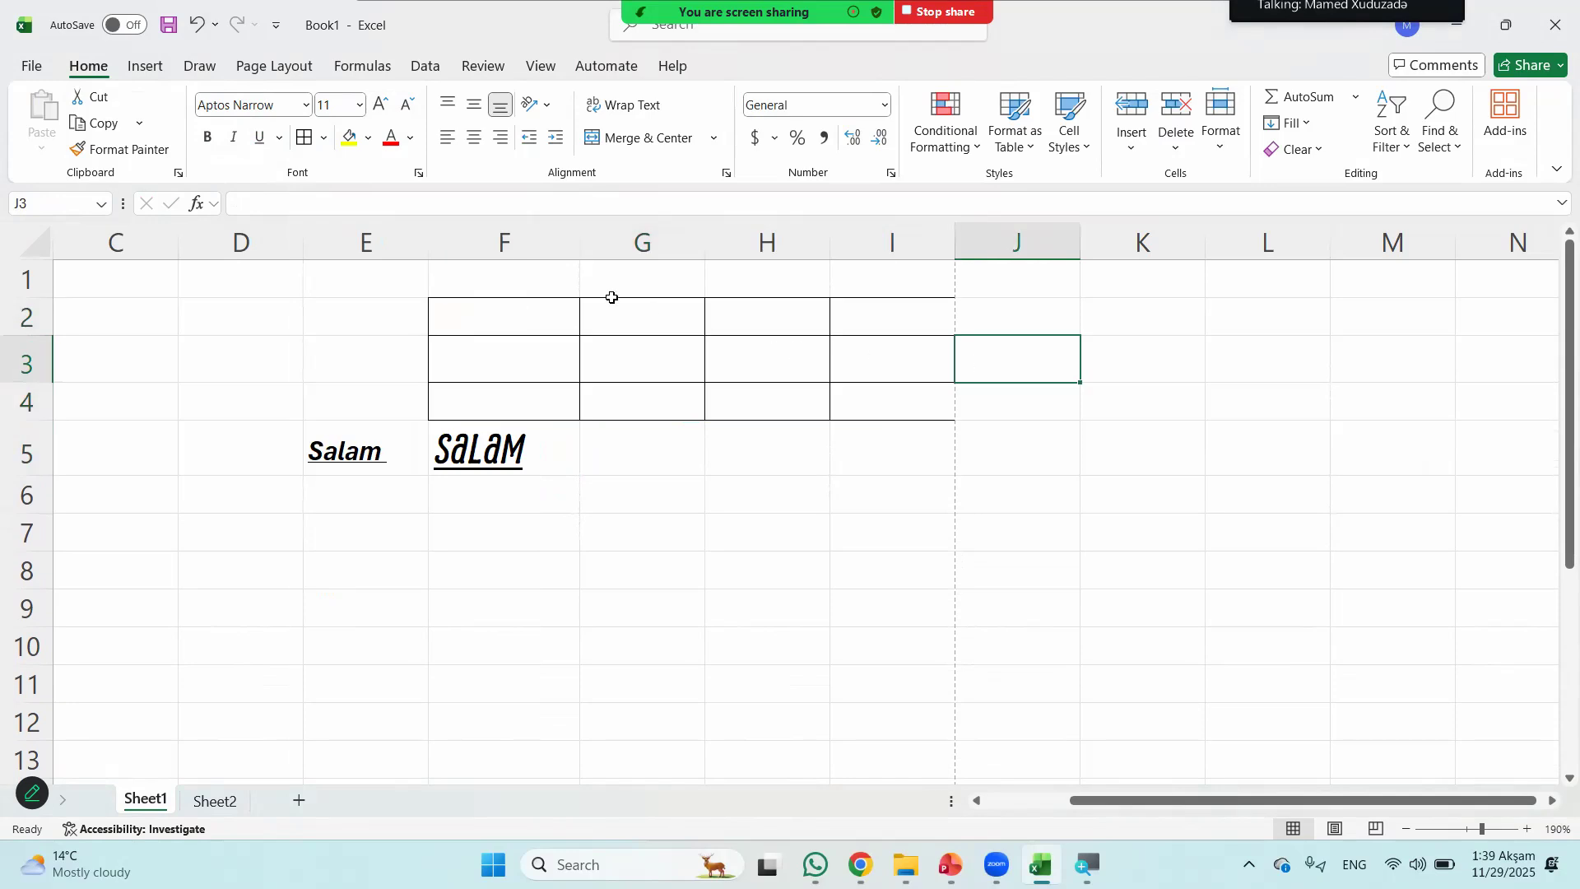
- Fill cell J3 and the "Salam" cell F5 with yellow
{"action": "left_click", "coordinate": [349, 137]}
{"action": "left_click", "coordinate": [553, 448]}
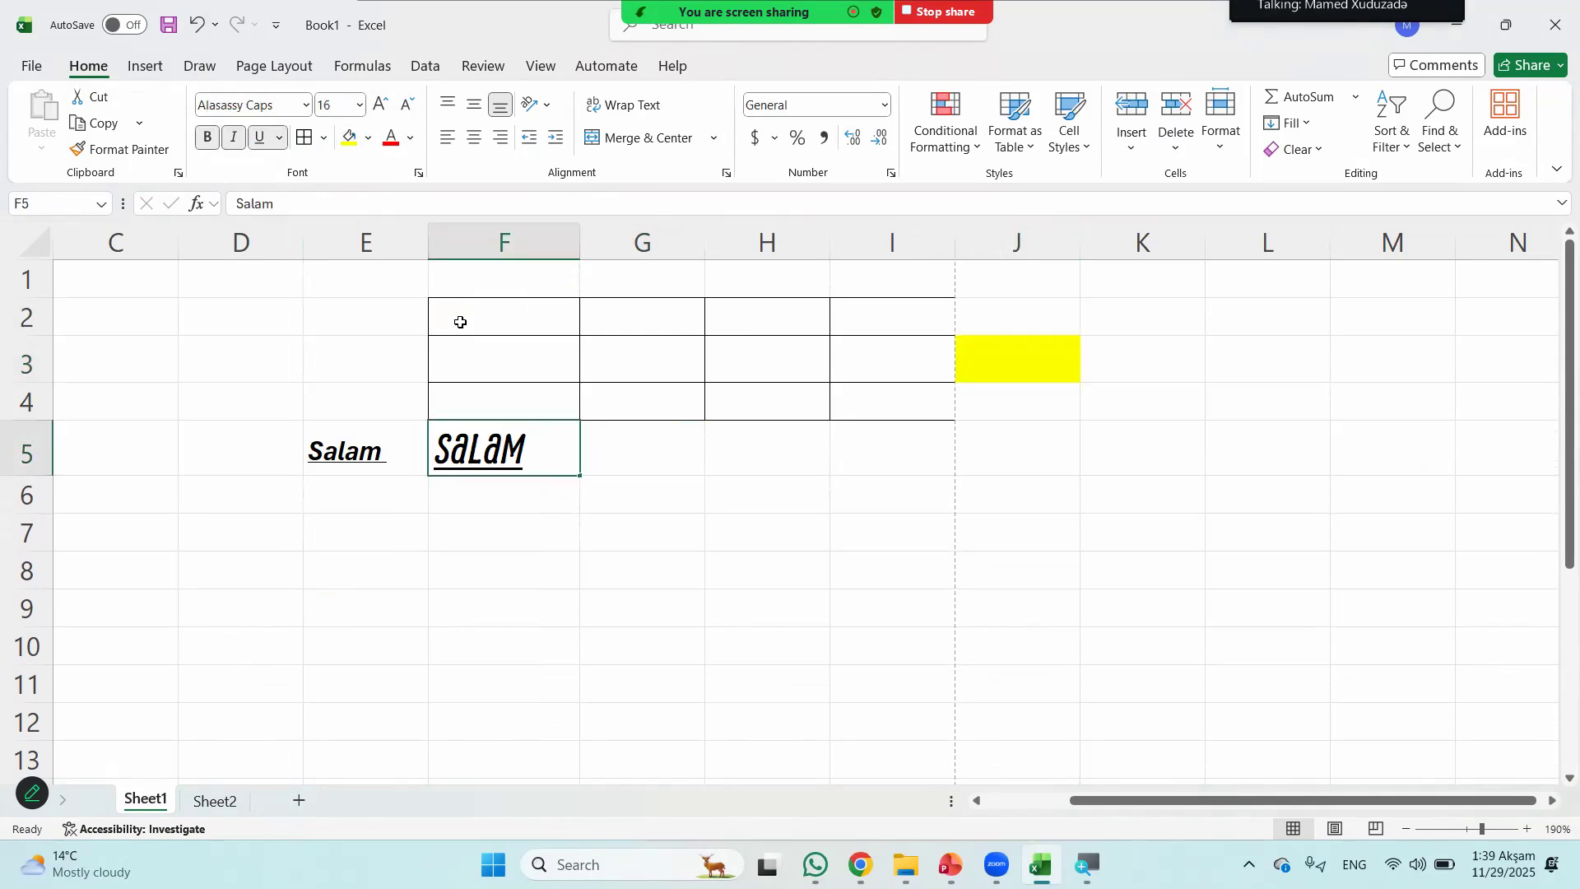
{"action": "left_click", "coordinate": [350, 137]}
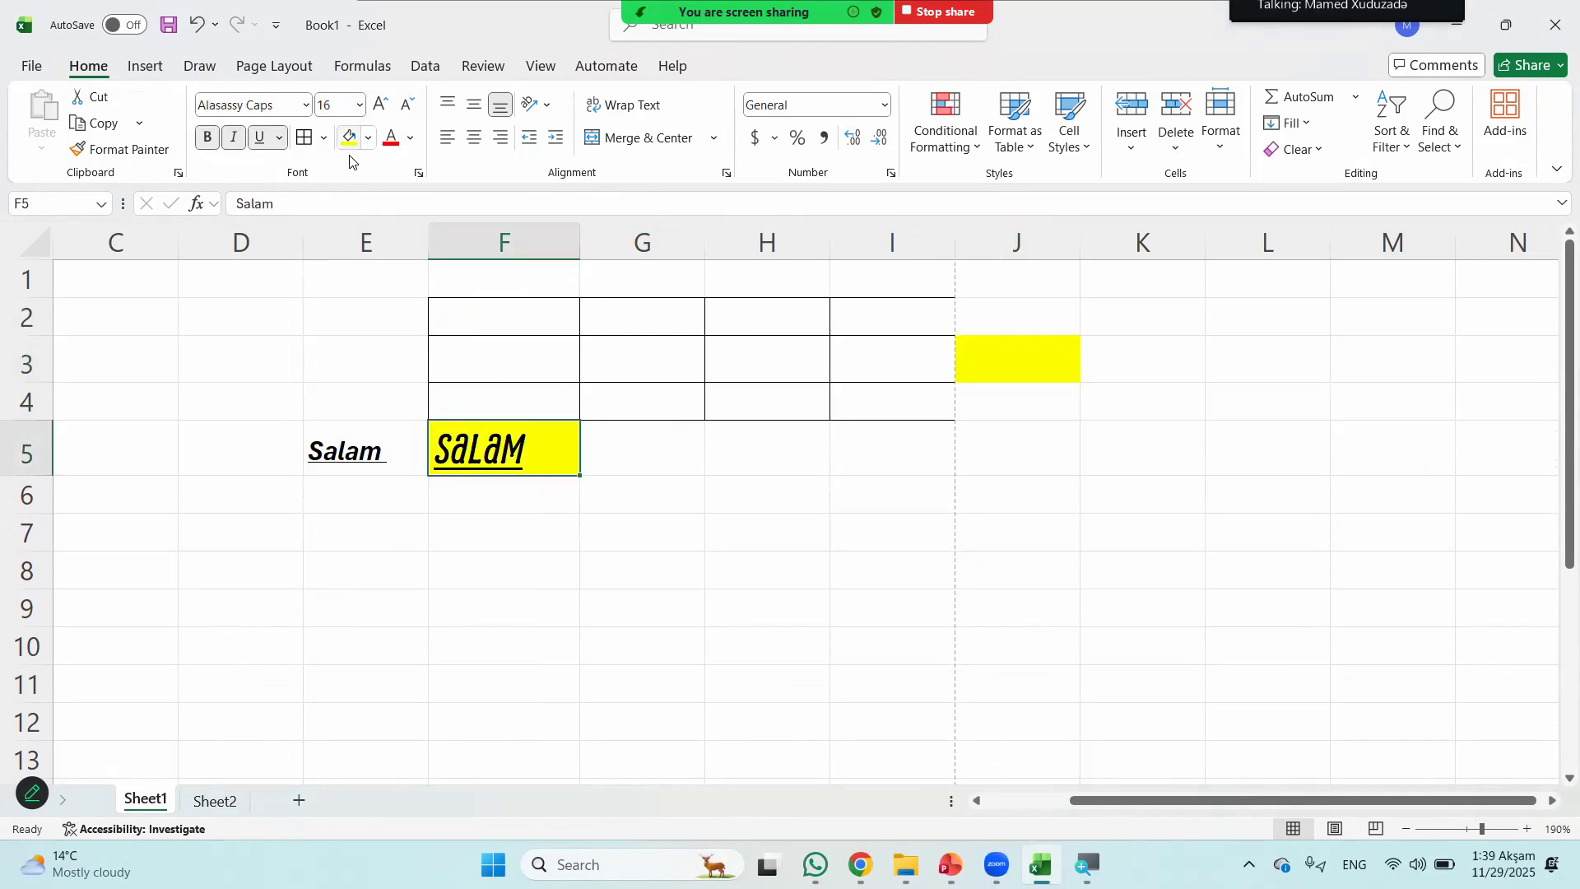
- Set the font colour of the "Salam" text in cell E5 to red
{"action": "left_click", "coordinate": [380, 455]}
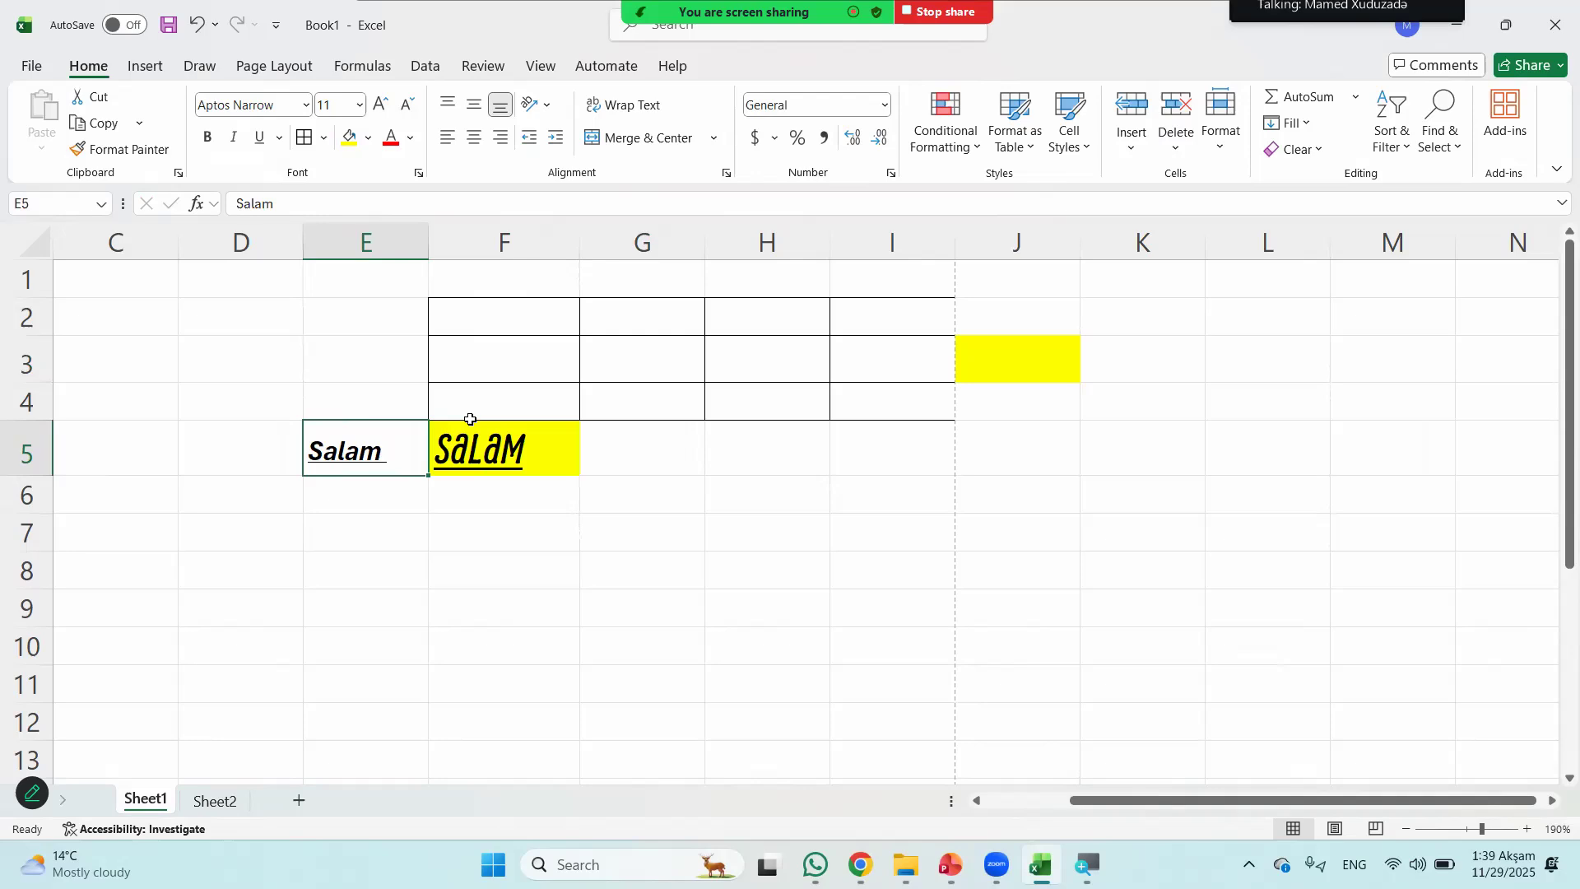
{"action": "left_click", "coordinate": [541, 448]}
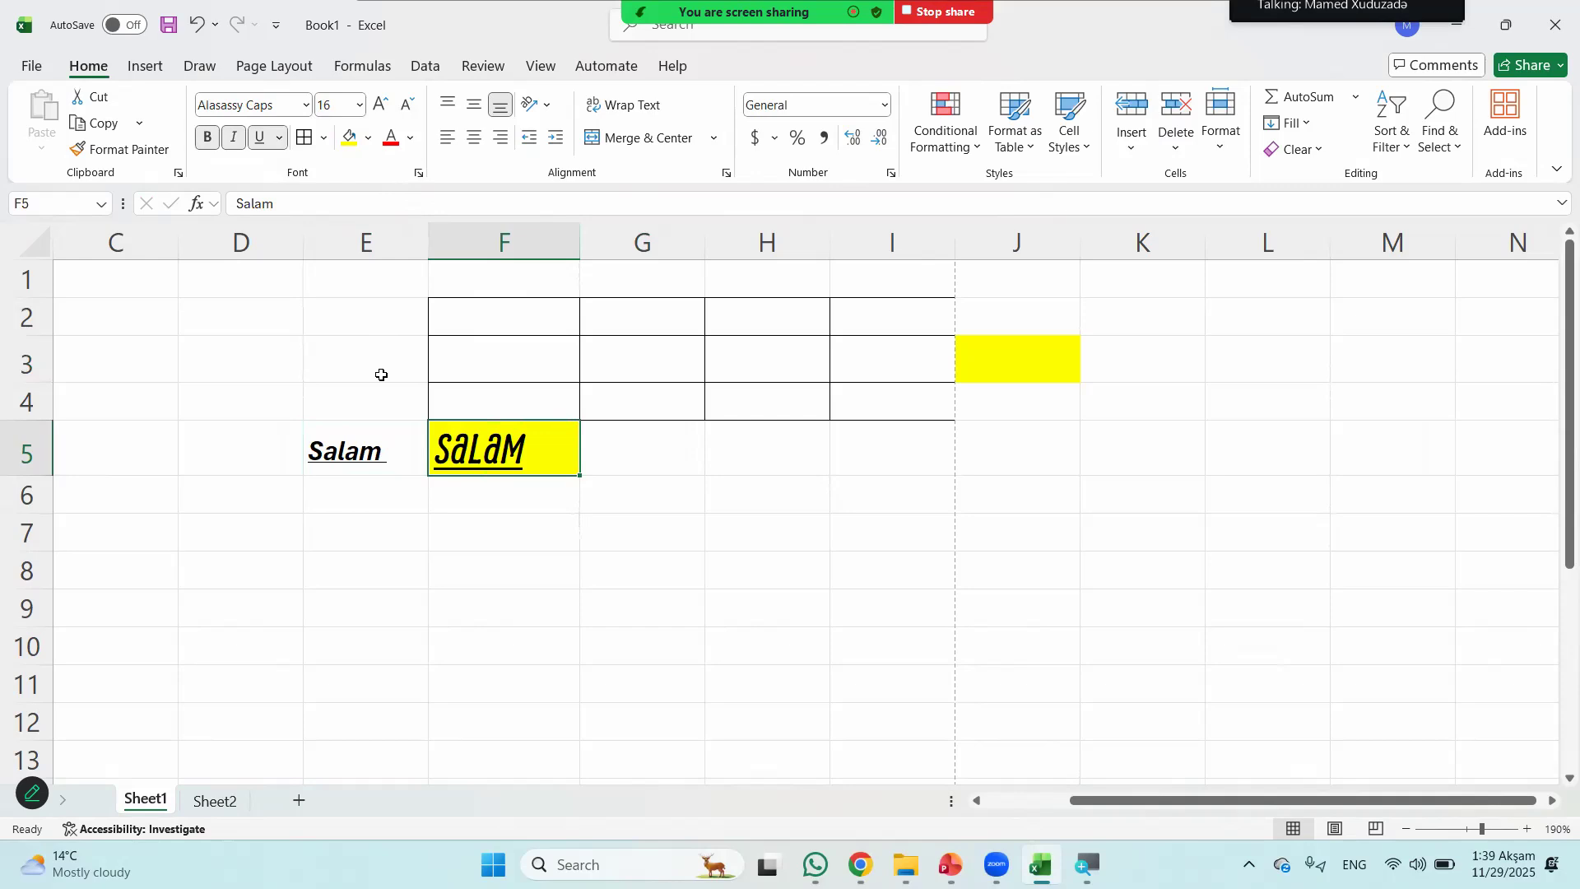
{"action": "left_click", "coordinate": [381, 427]}
{"action": "left_click", "coordinate": [391, 137]}
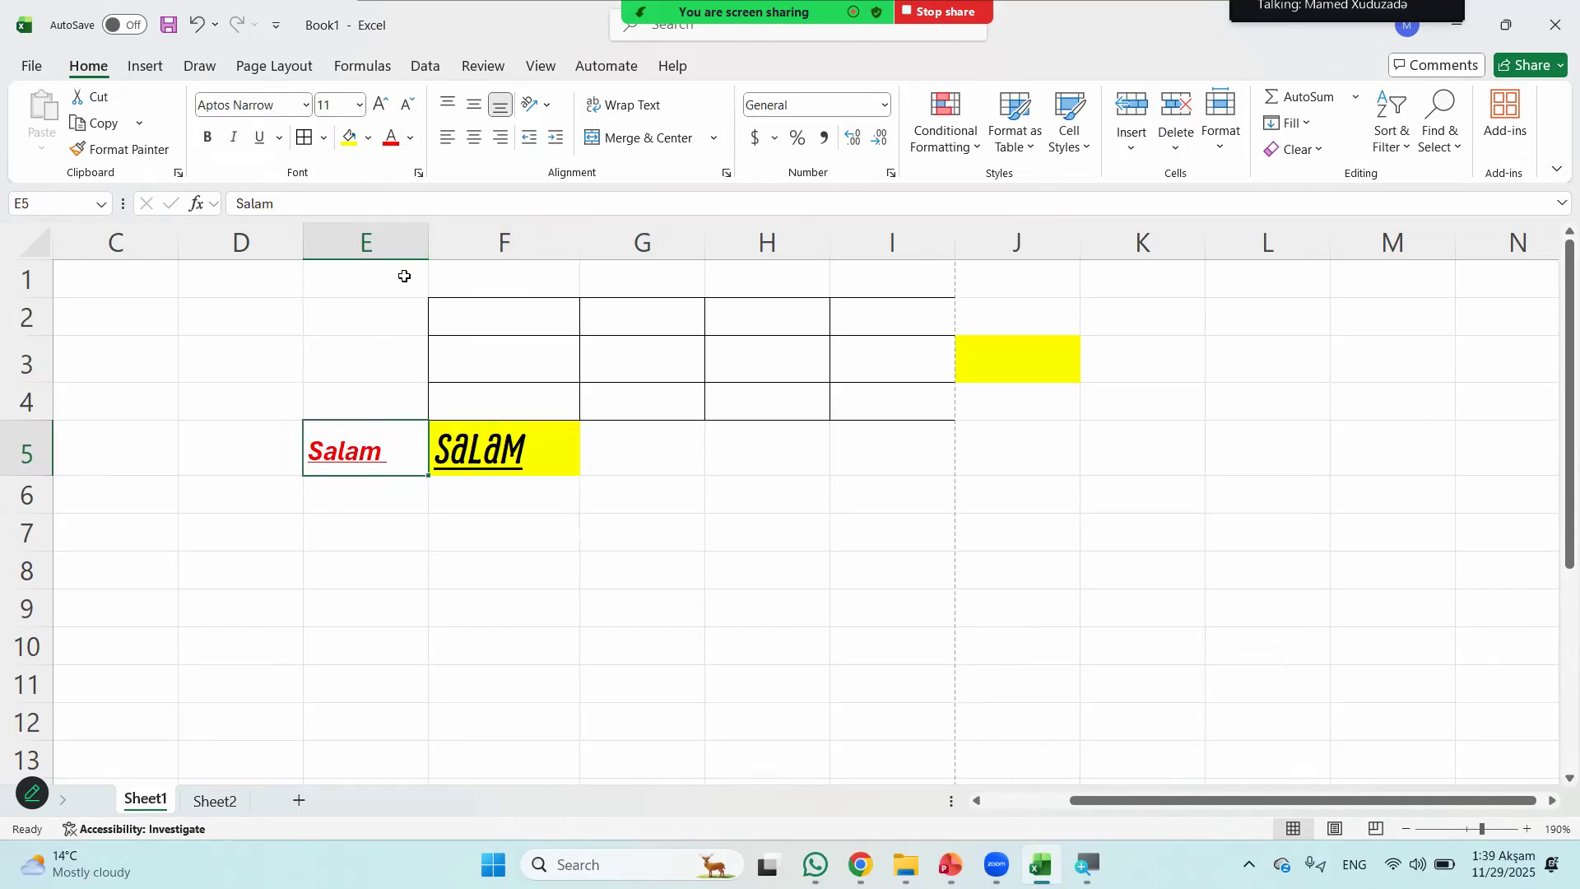
- Change the font colour of the "Salam" text in cell E5 to the darkest shade of the theme's dark teal
{"action": "left_click", "coordinate": [412, 140]}
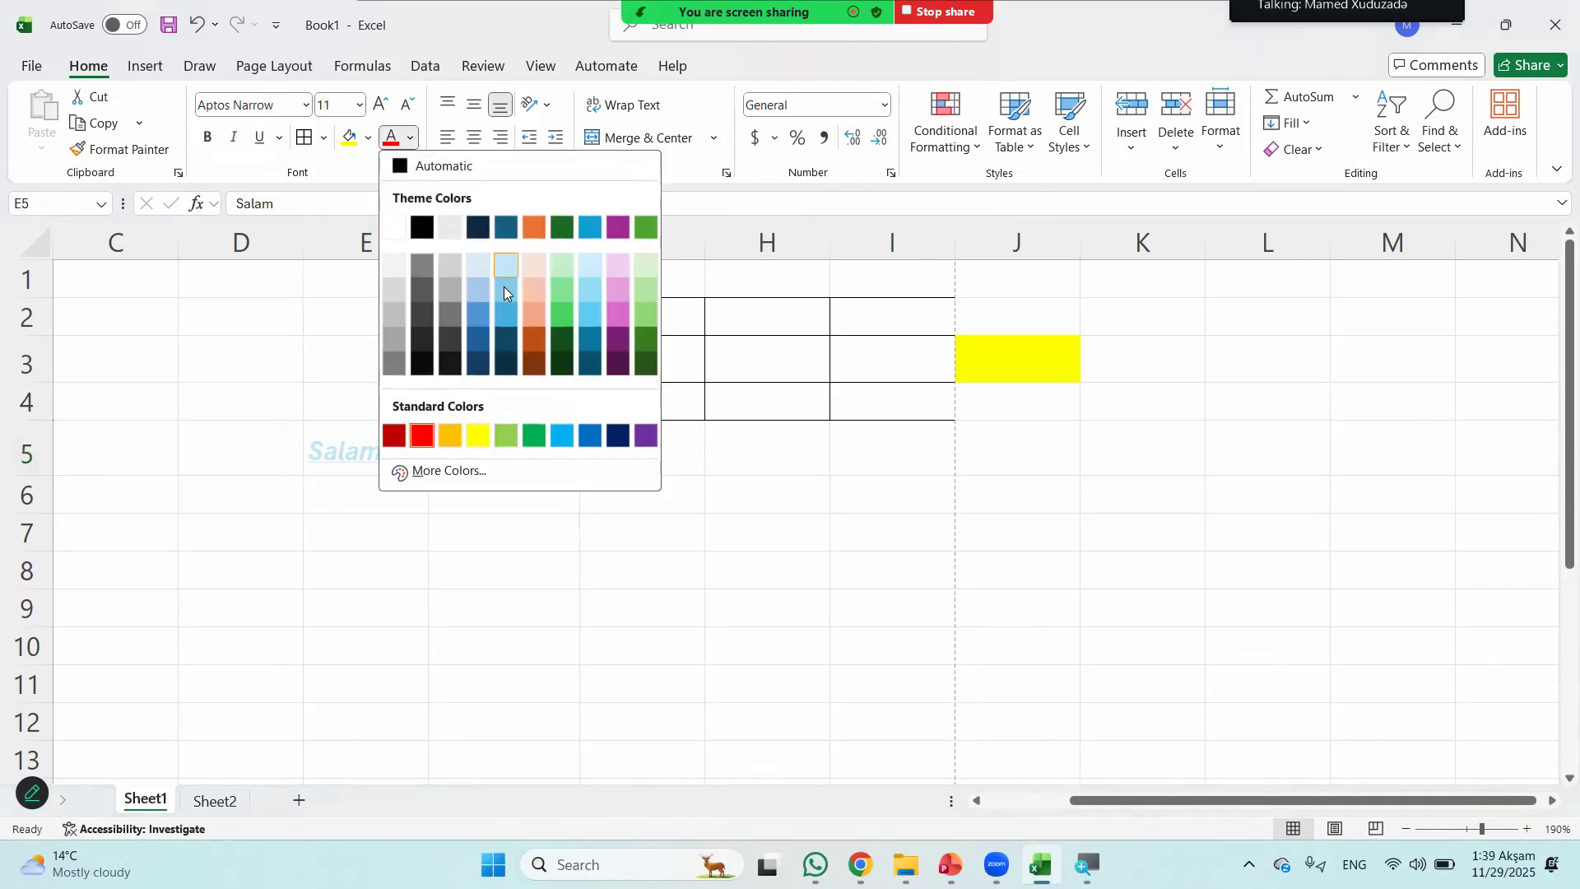
{"action": "left_click", "coordinate": [503, 360]}
{"action": "left_click", "coordinate": [640, 367]}
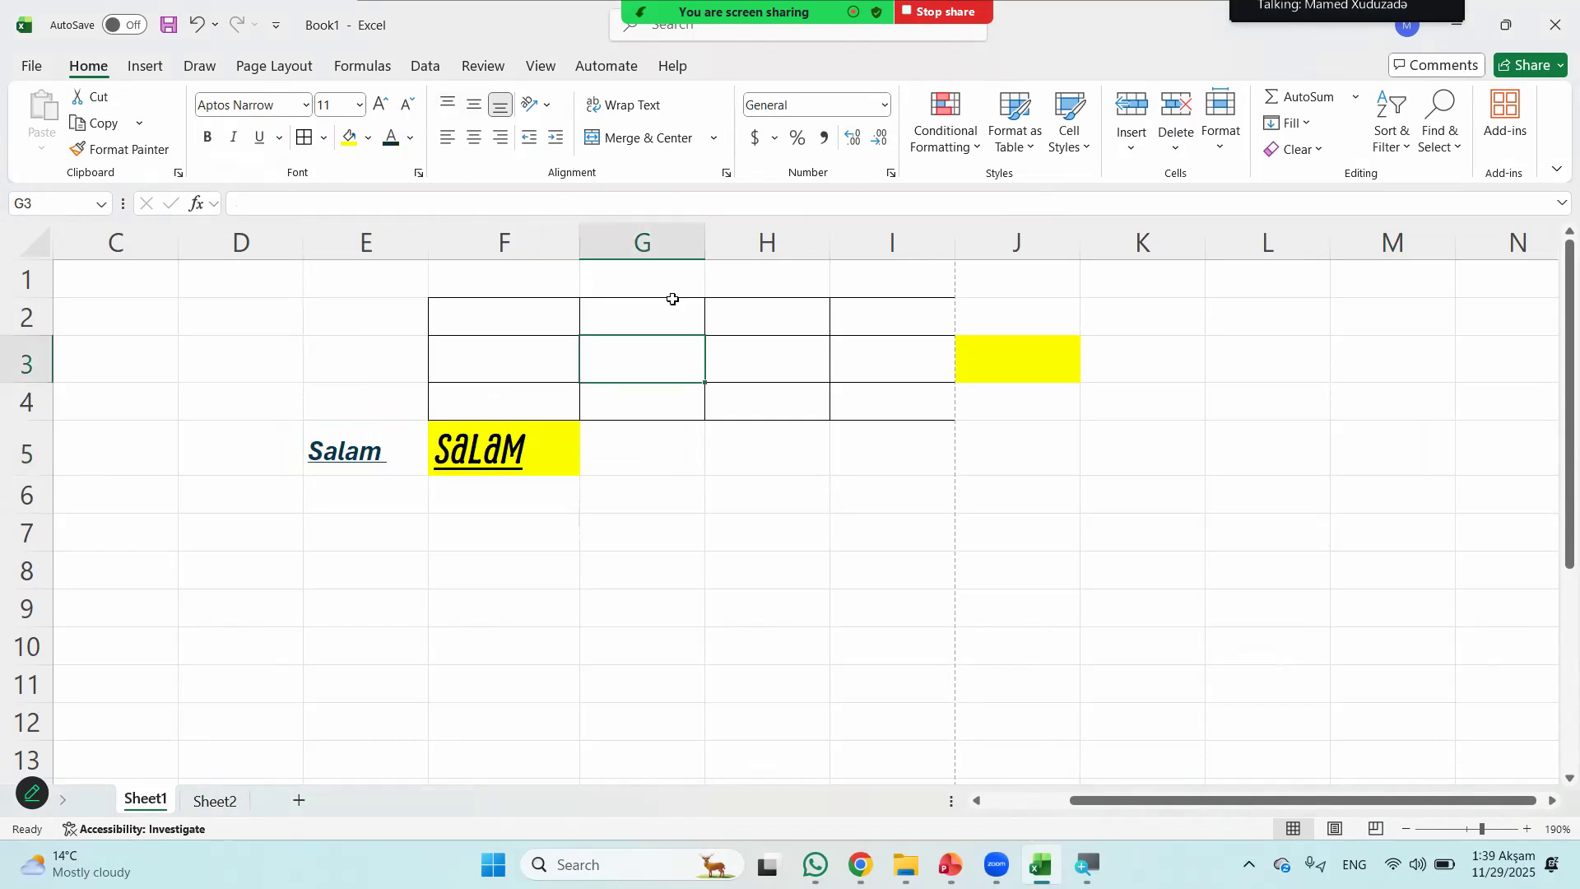
{"action": "left_click", "coordinate": [766, 441]}
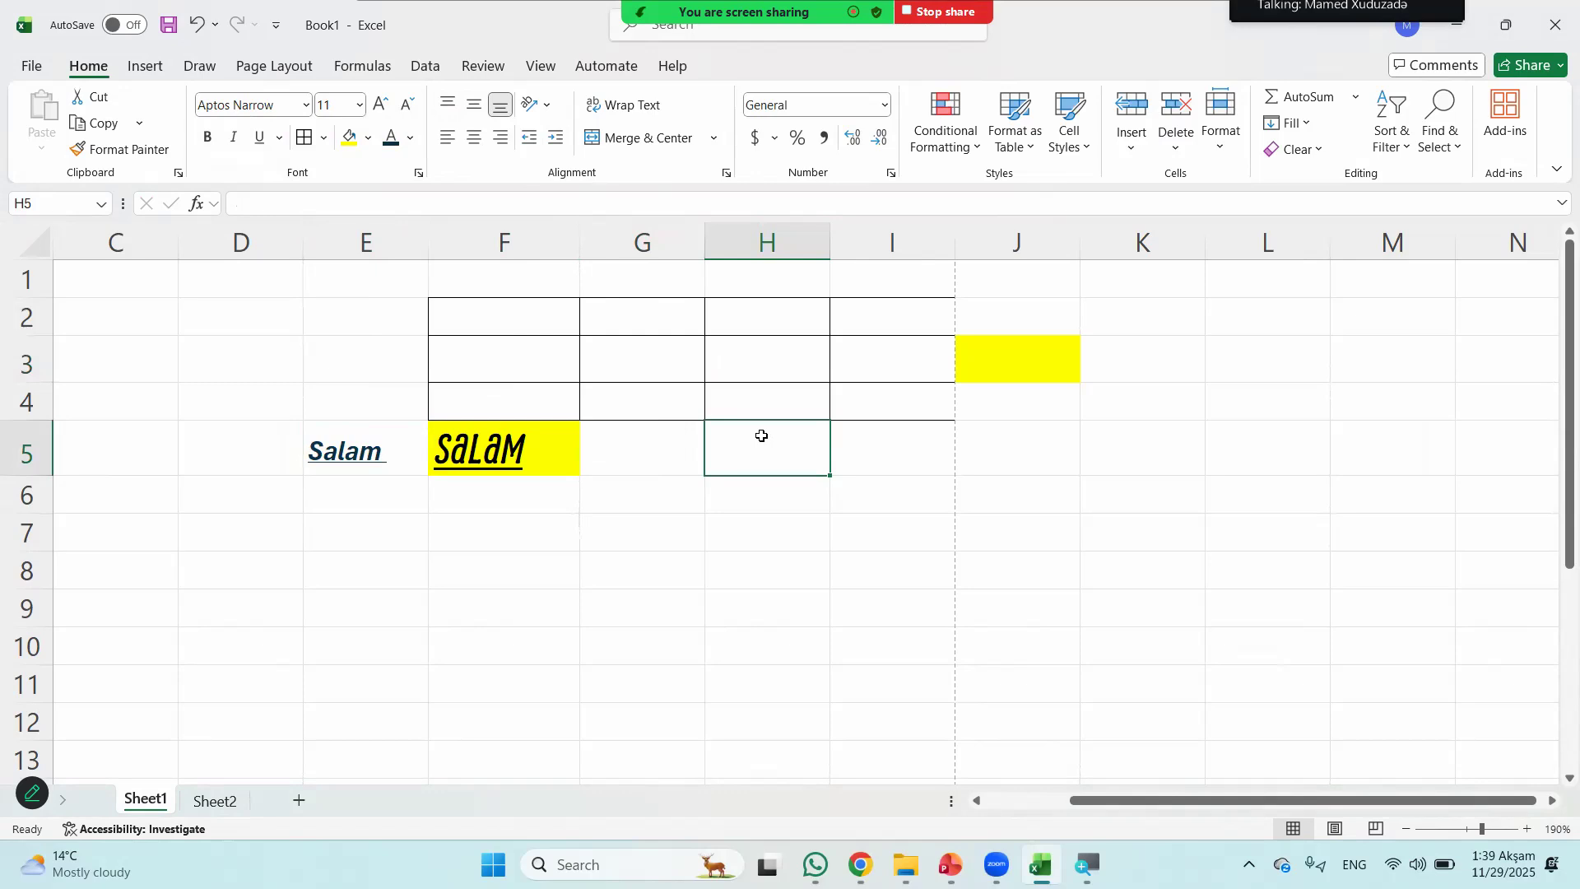
{"action": "double_click", "coordinate": [552, 460]}
{"action": "key", "text": "Return"}
{"action": "key", "text": "Return"}
{"action": "key", "text": "Return"}
{"action": "key", "text": "Return"}
{"action": "double_click", "coordinate": [552, 460]}
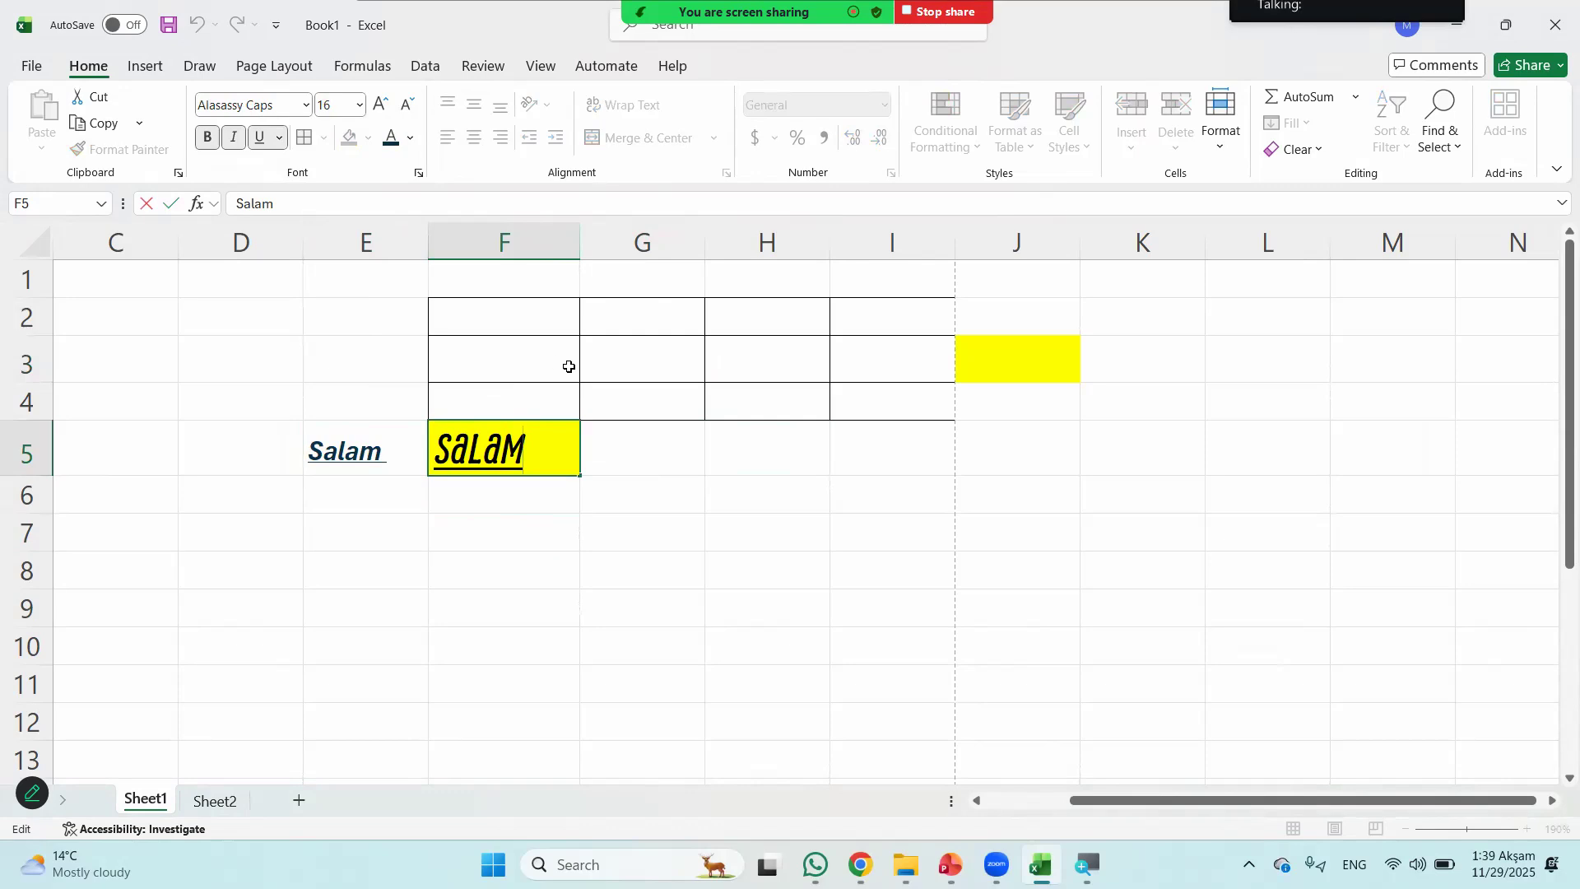
- Enter top-aligned "dgdt" in G5, middle-aligned "gdtg" in H5 and bottom-aligned "dgtghdt" in I5
{"action": "key", "text": "Tab"}
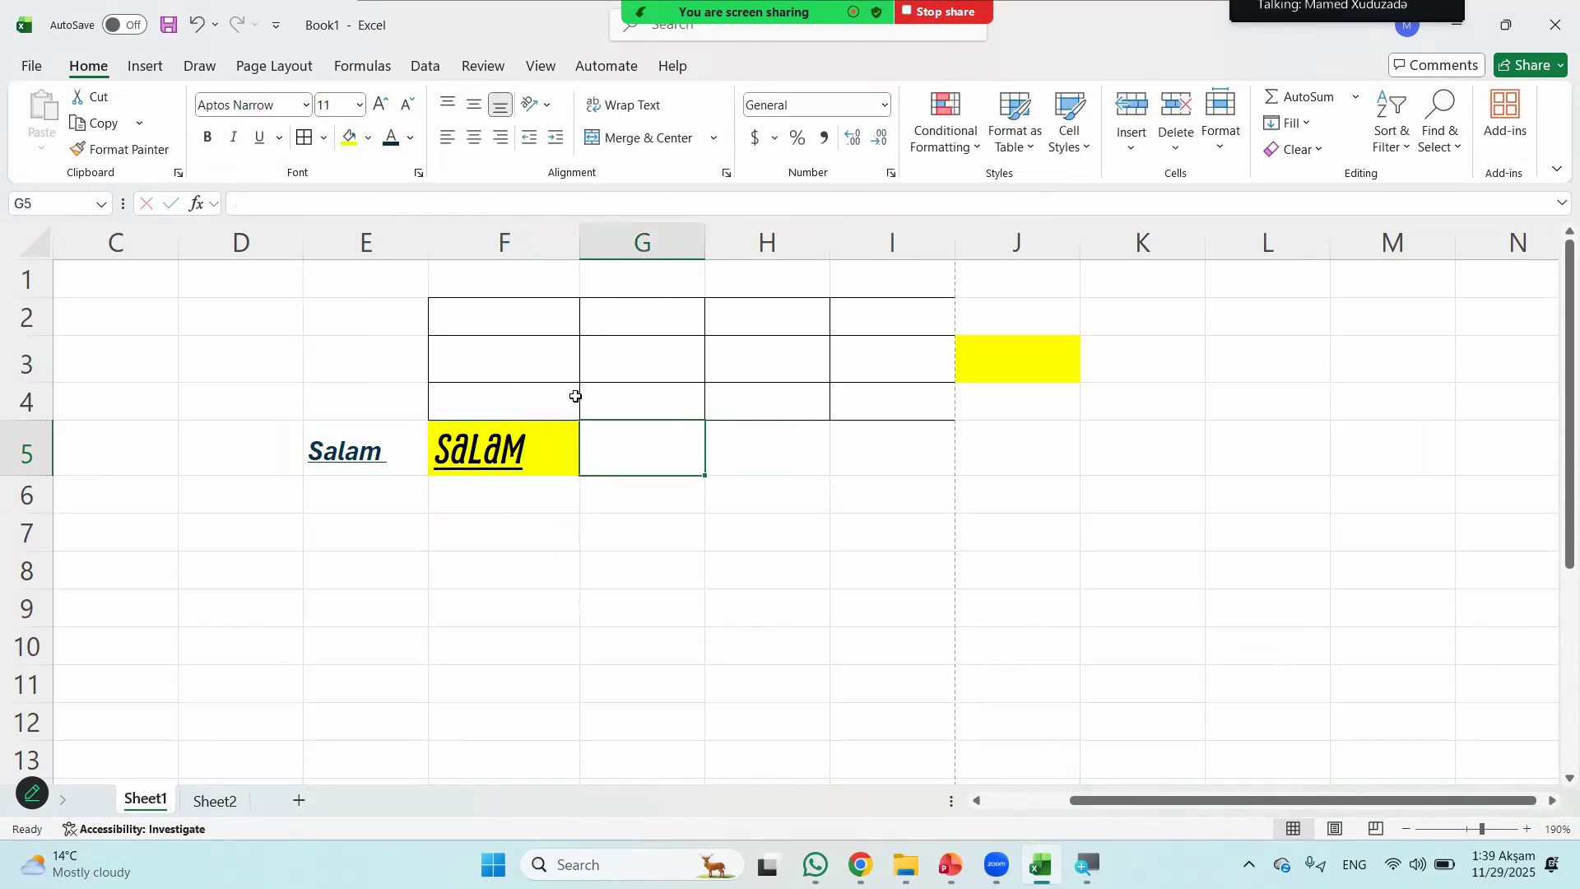
{"action": "left_click", "coordinate": [449, 105]}
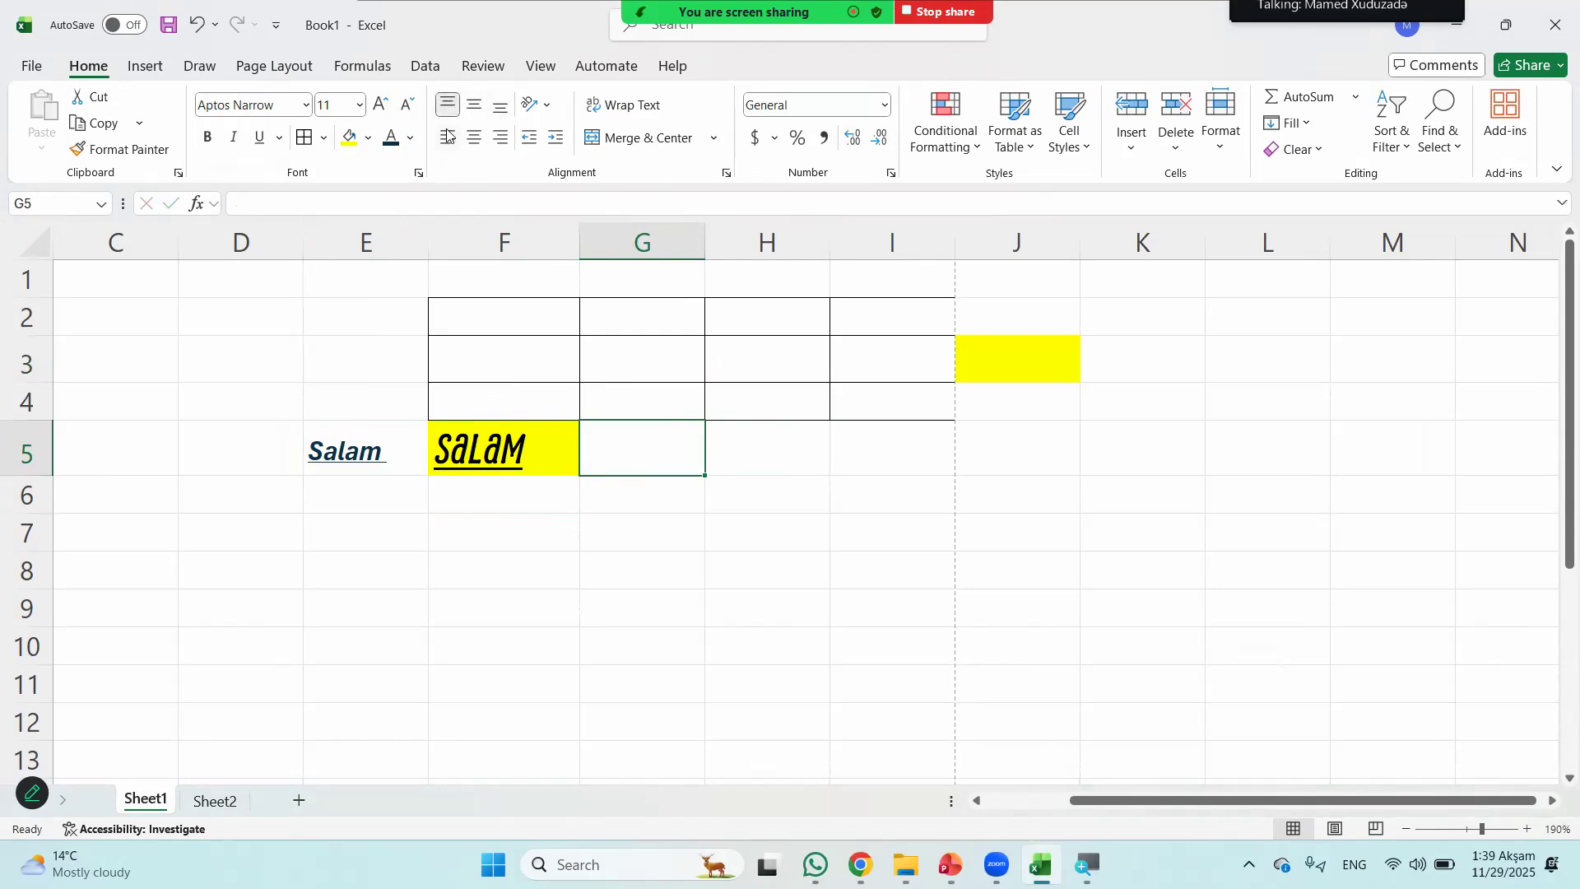
{"action": "type", "text": "dgdt"}
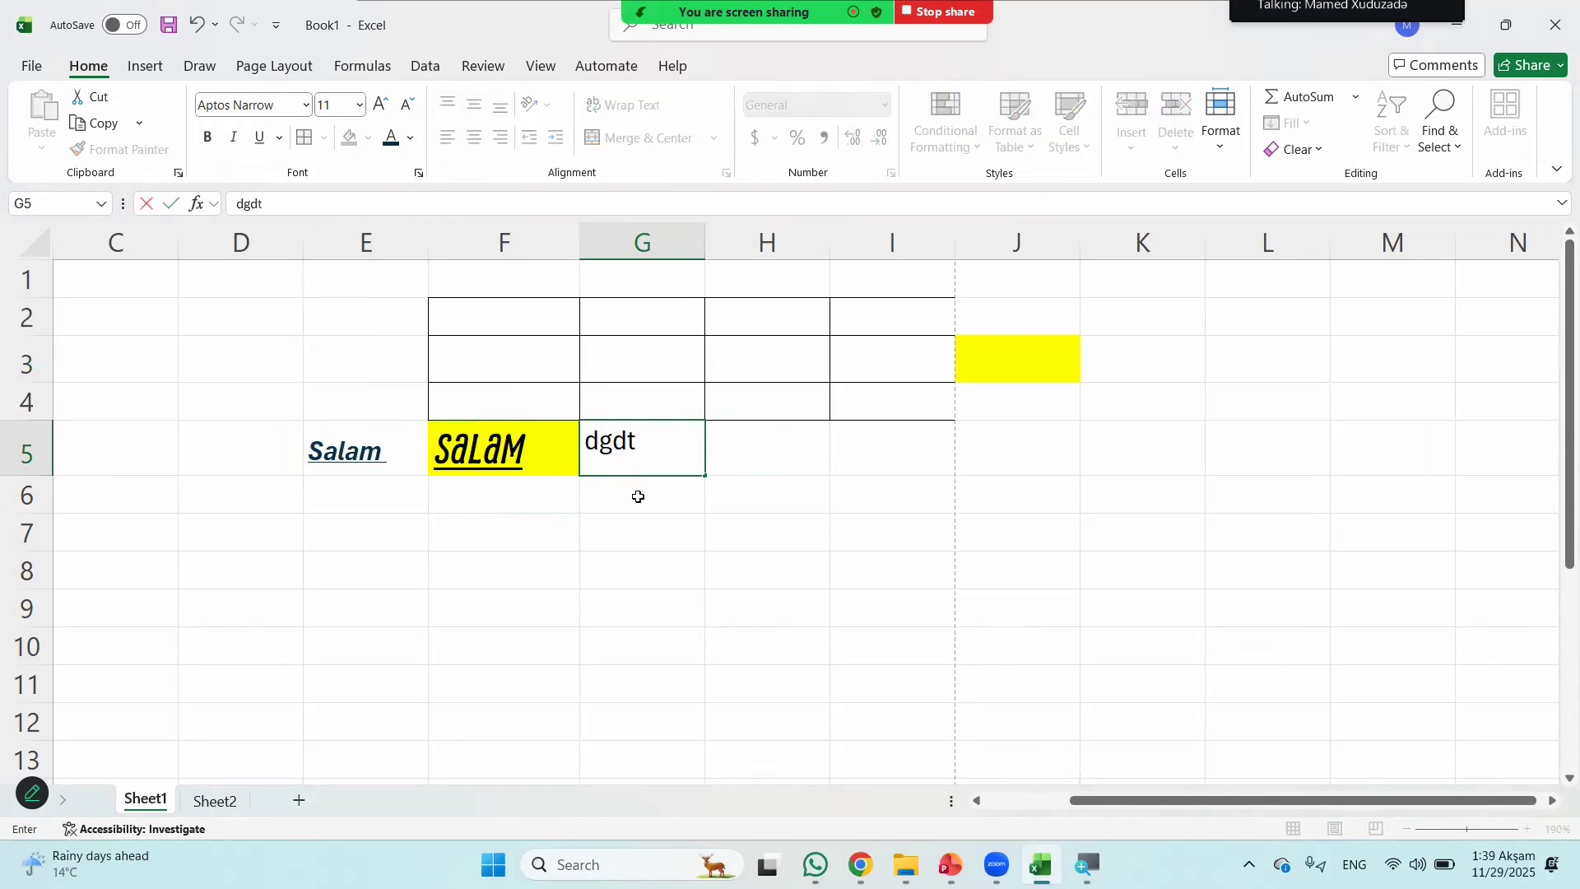
{"action": "left_click", "coordinate": [745, 468]}
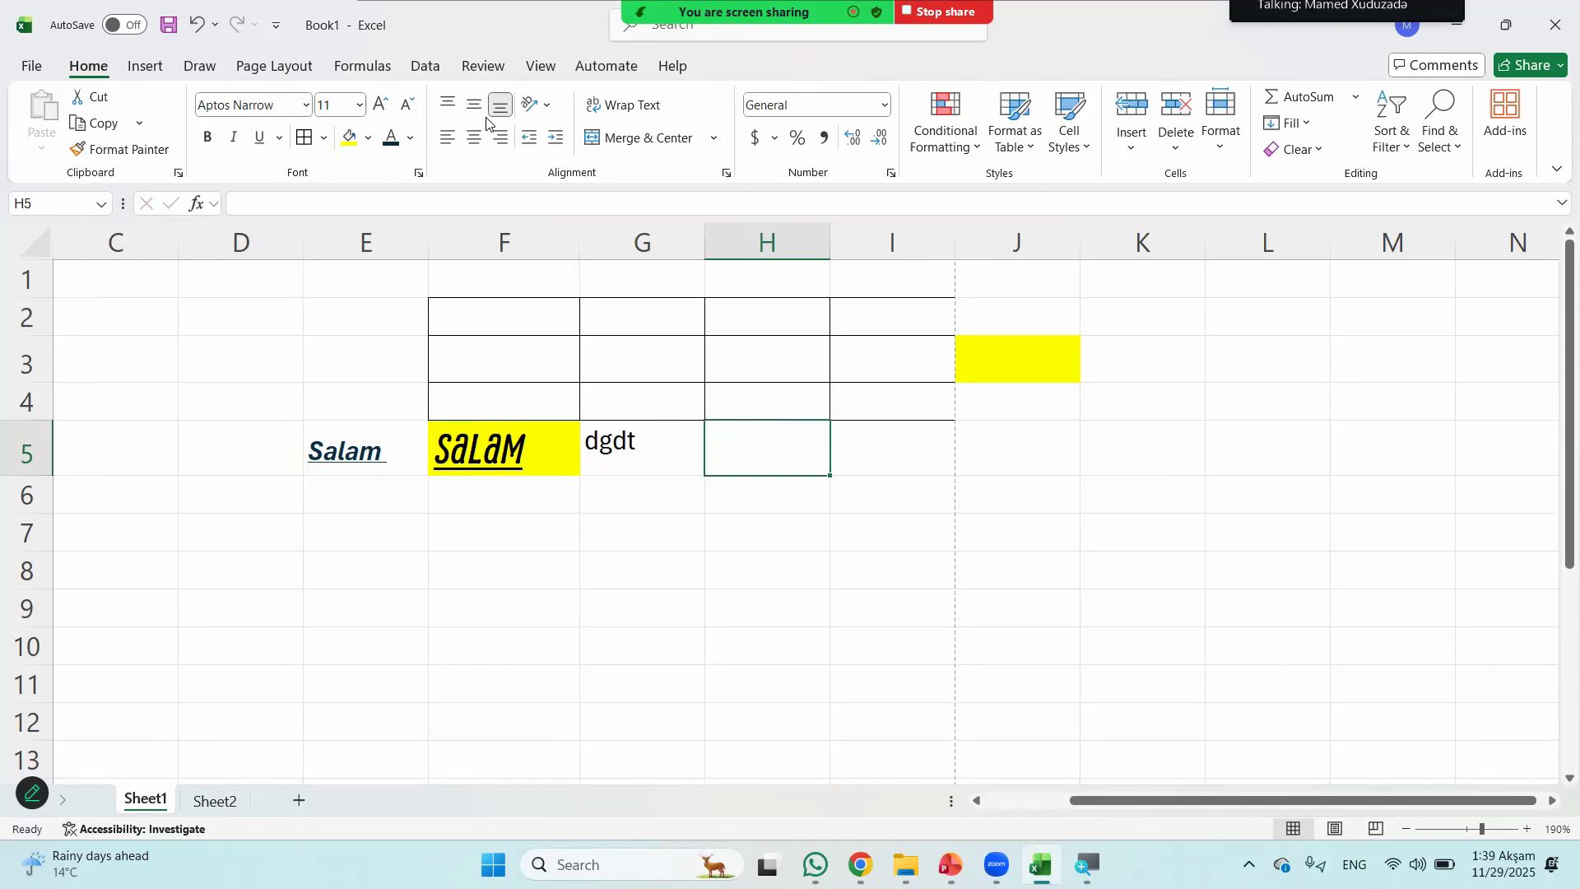
{"action": "type", "text": "gdtg"}
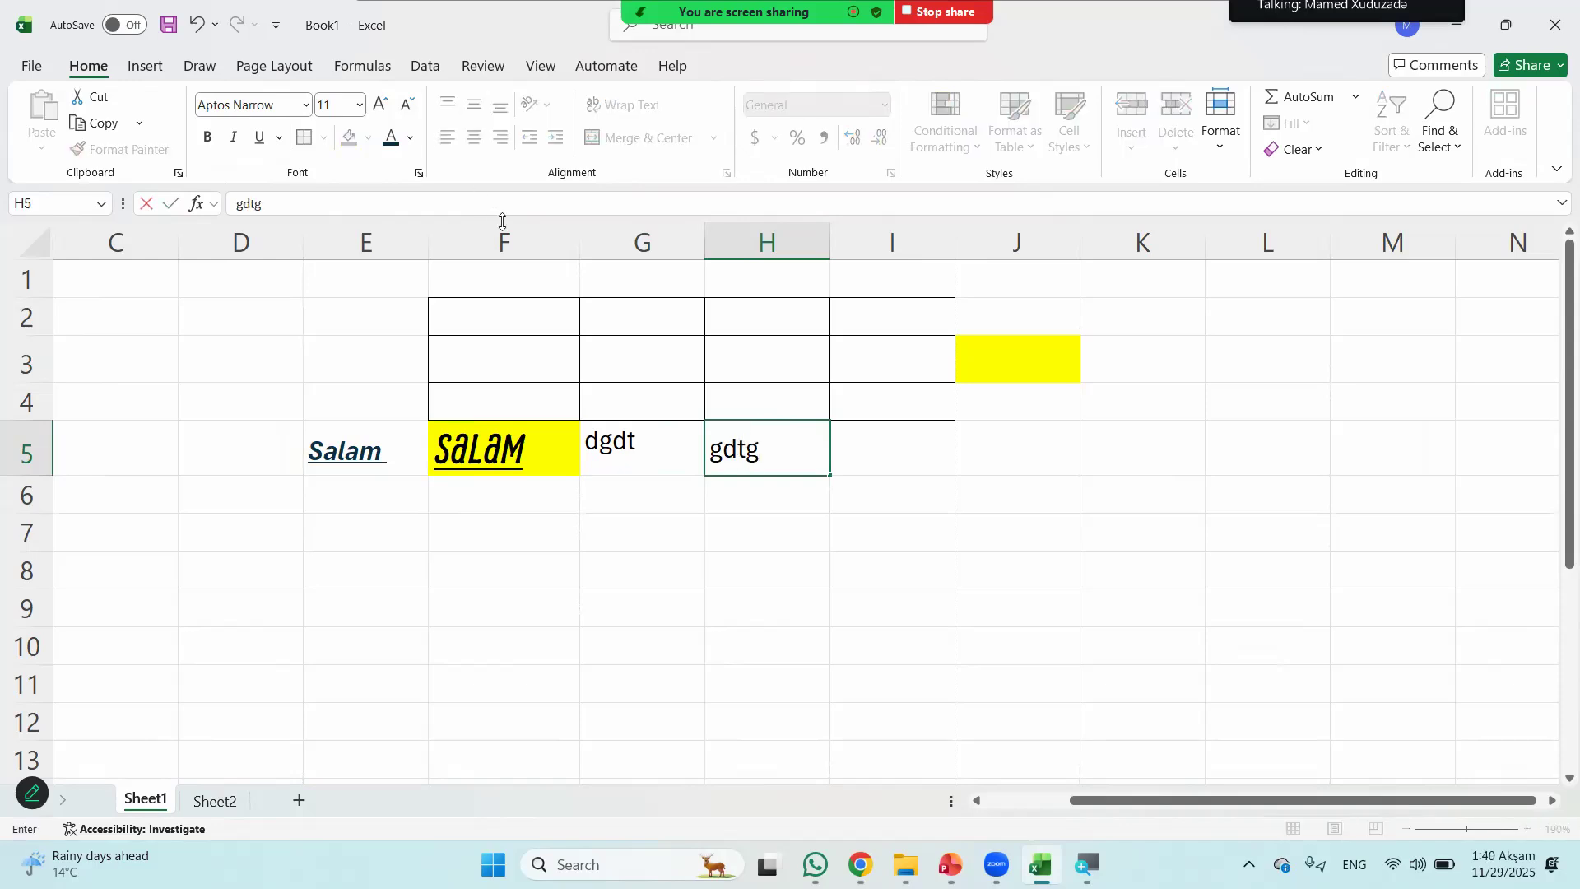
{"action": "left_click", "coordinate": [834, 448]}
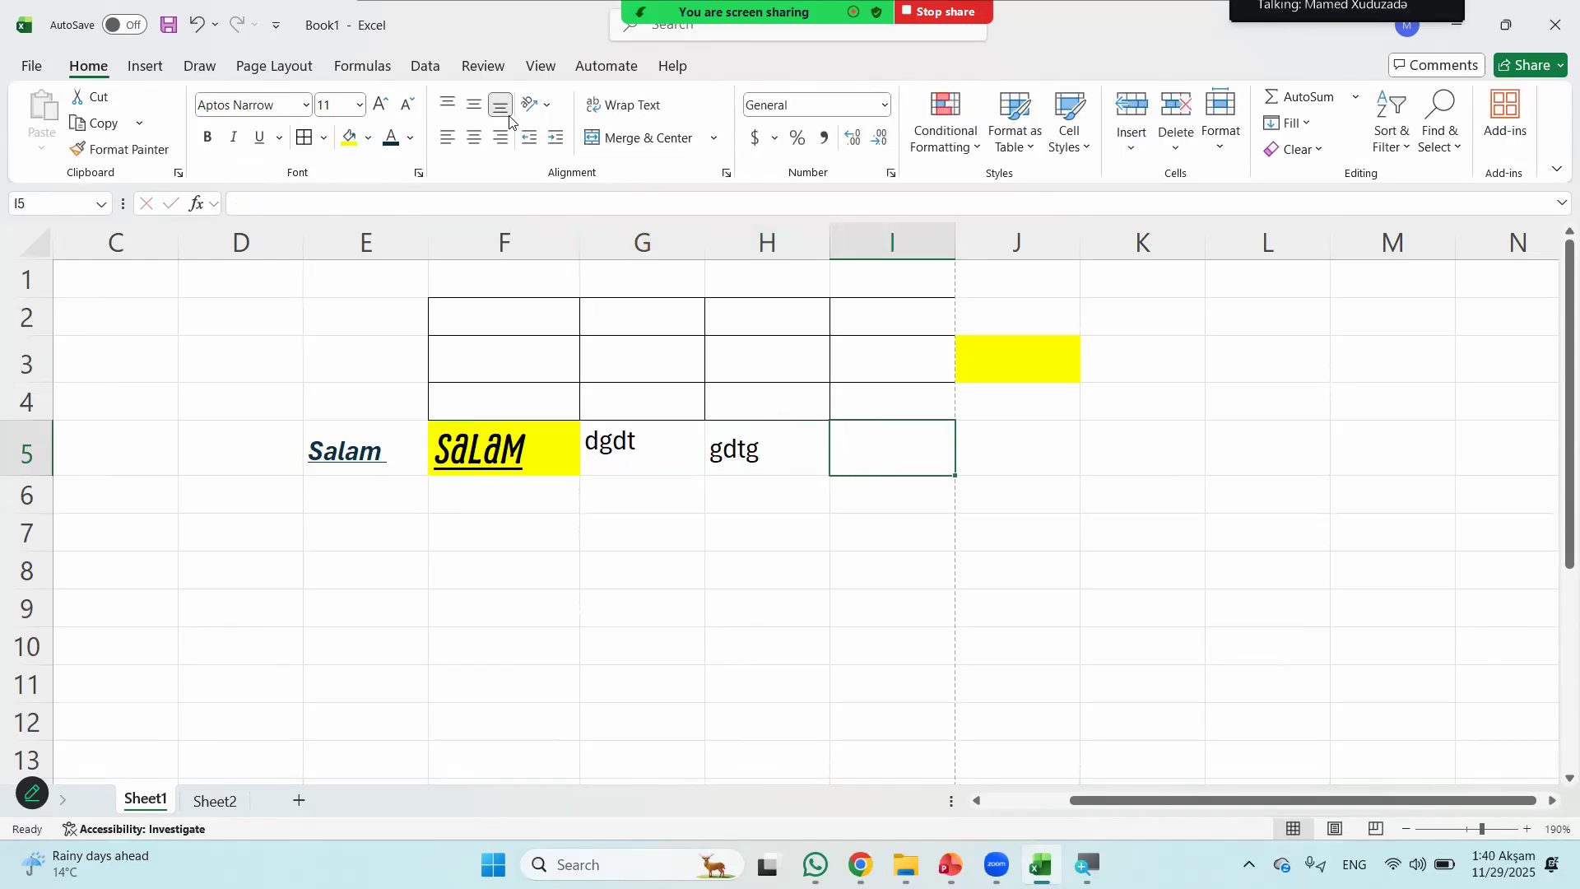
{"action": "type", "text": "dgtghdt"}
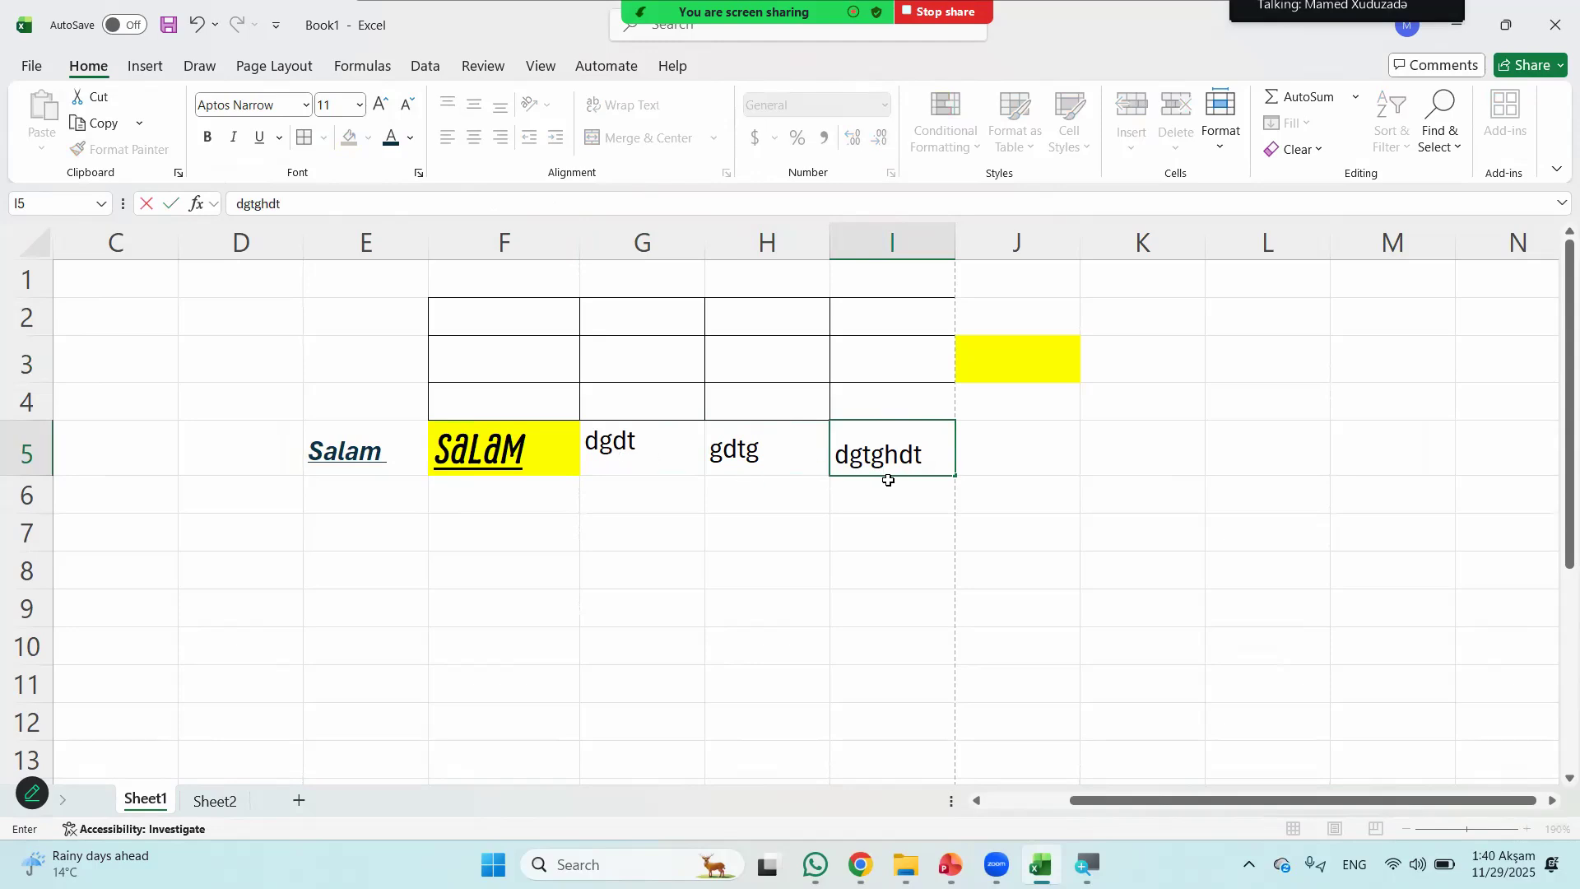
- Enter left-aligned "dtgdth" in F6, centred "tdhdthdth" in F8 and right-aligned "thdth" in G7
{"action": "left_click", "coordinate": [538, 504]}
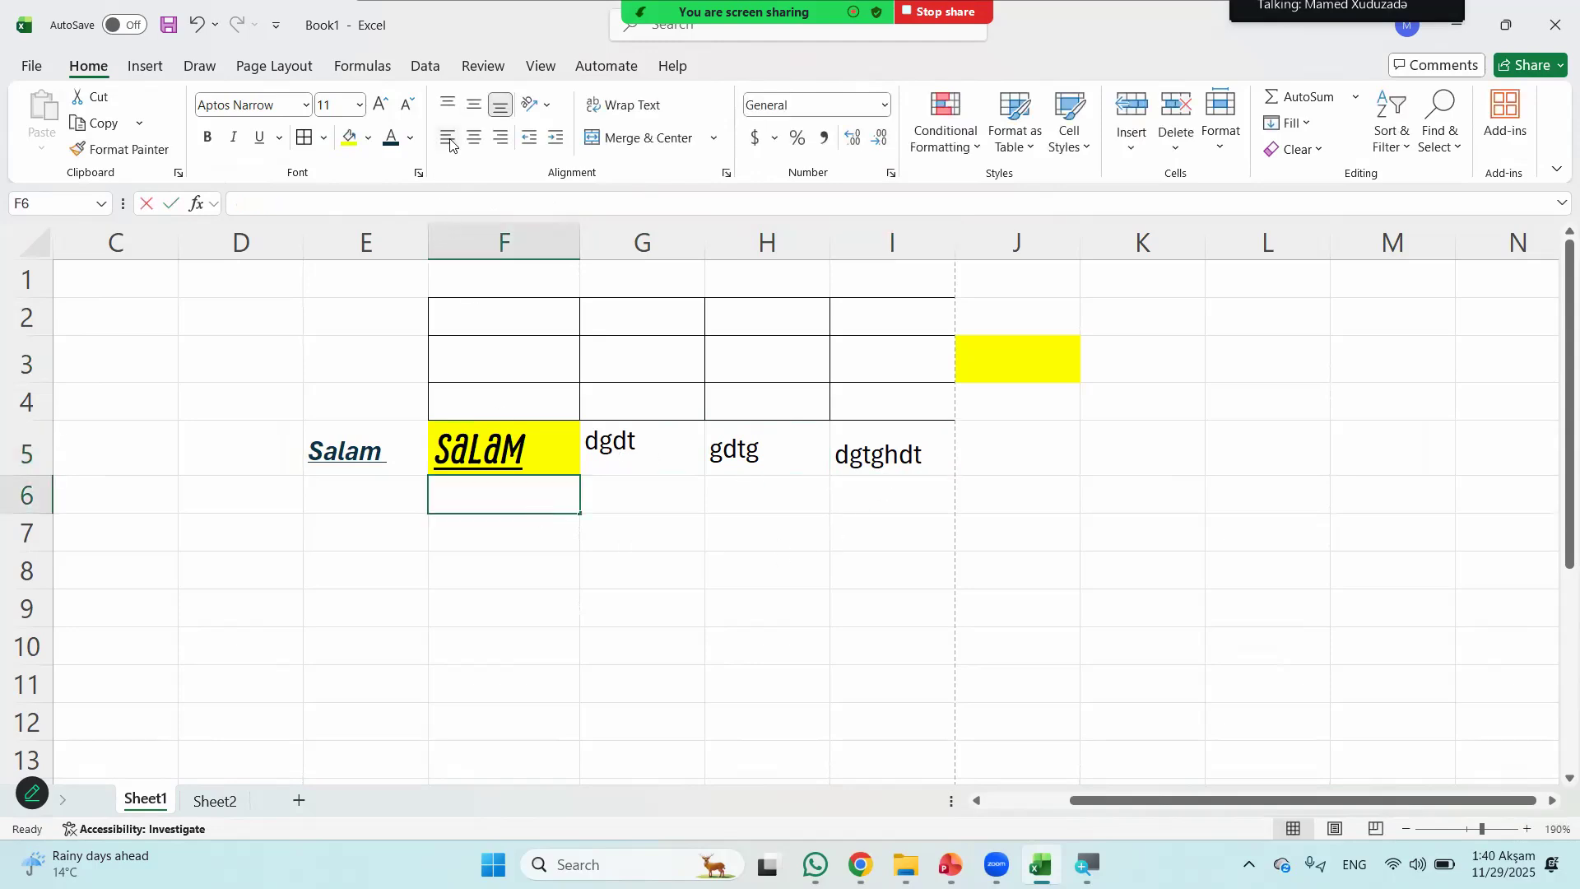
{"action": "type", "text": "dtgdth"}
{"action": "left_click", "coordinate": [513, 552]}
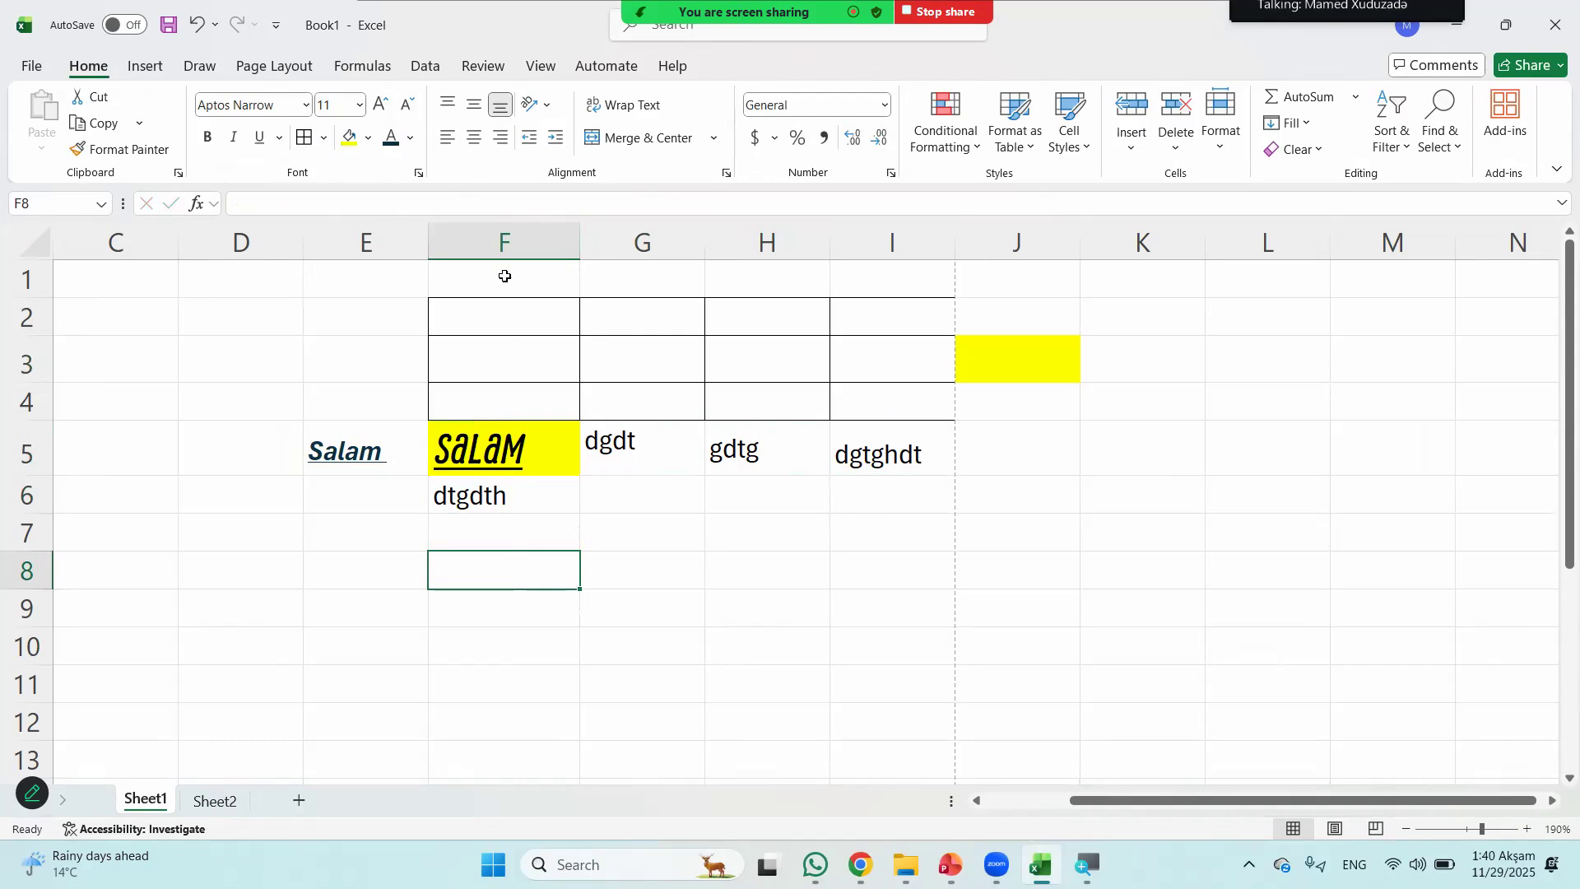
{"action": "type", "text": "tdhdthdth"}
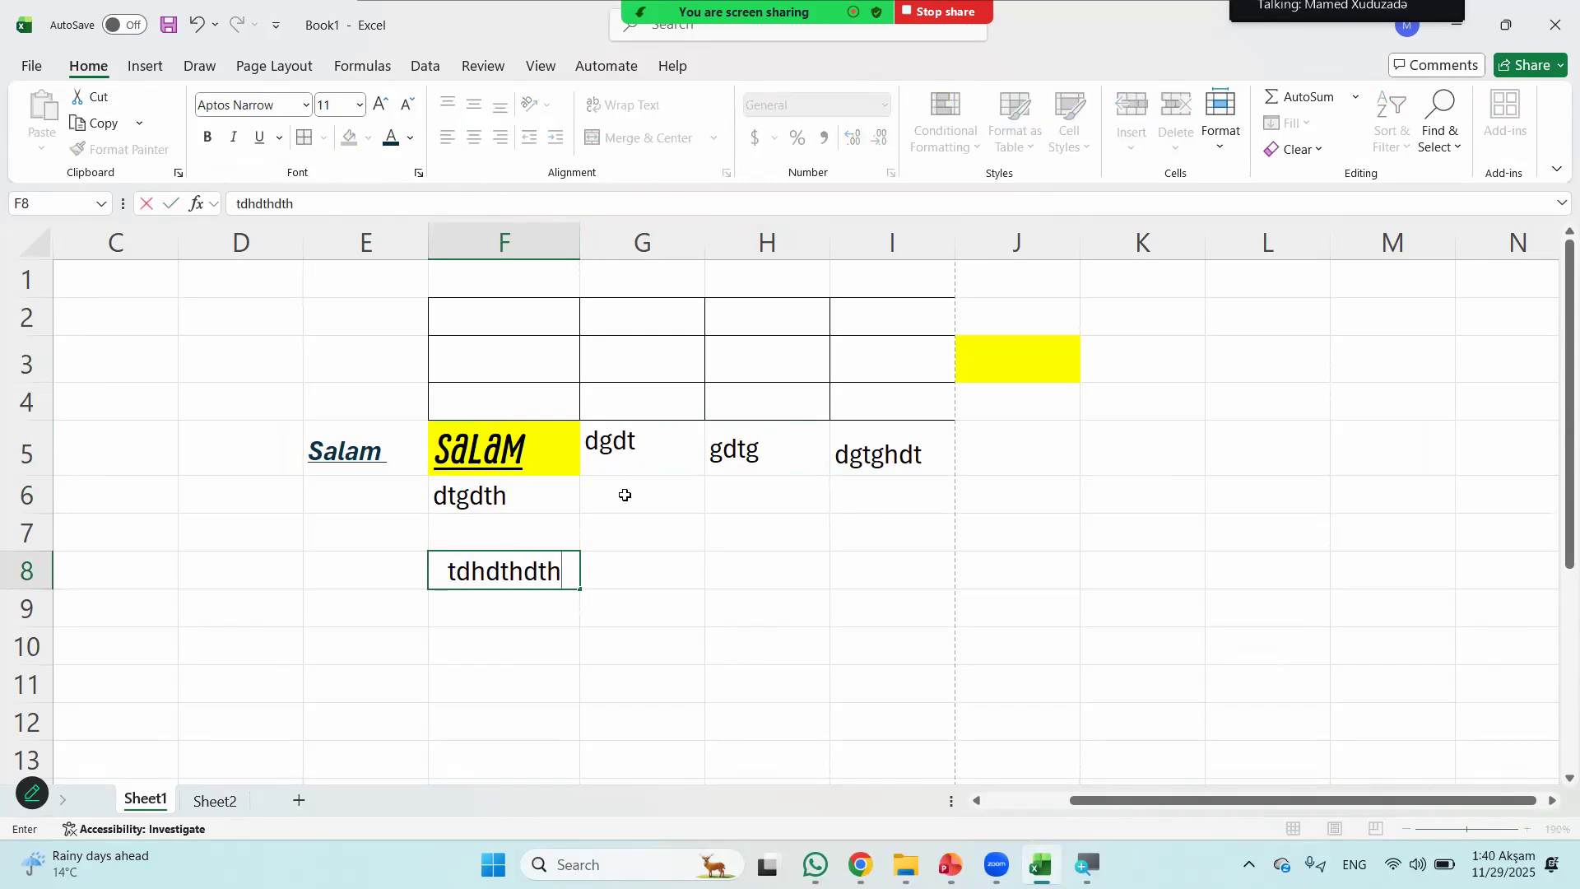
{"action": "left_click", "coordinate": [625, 529]}
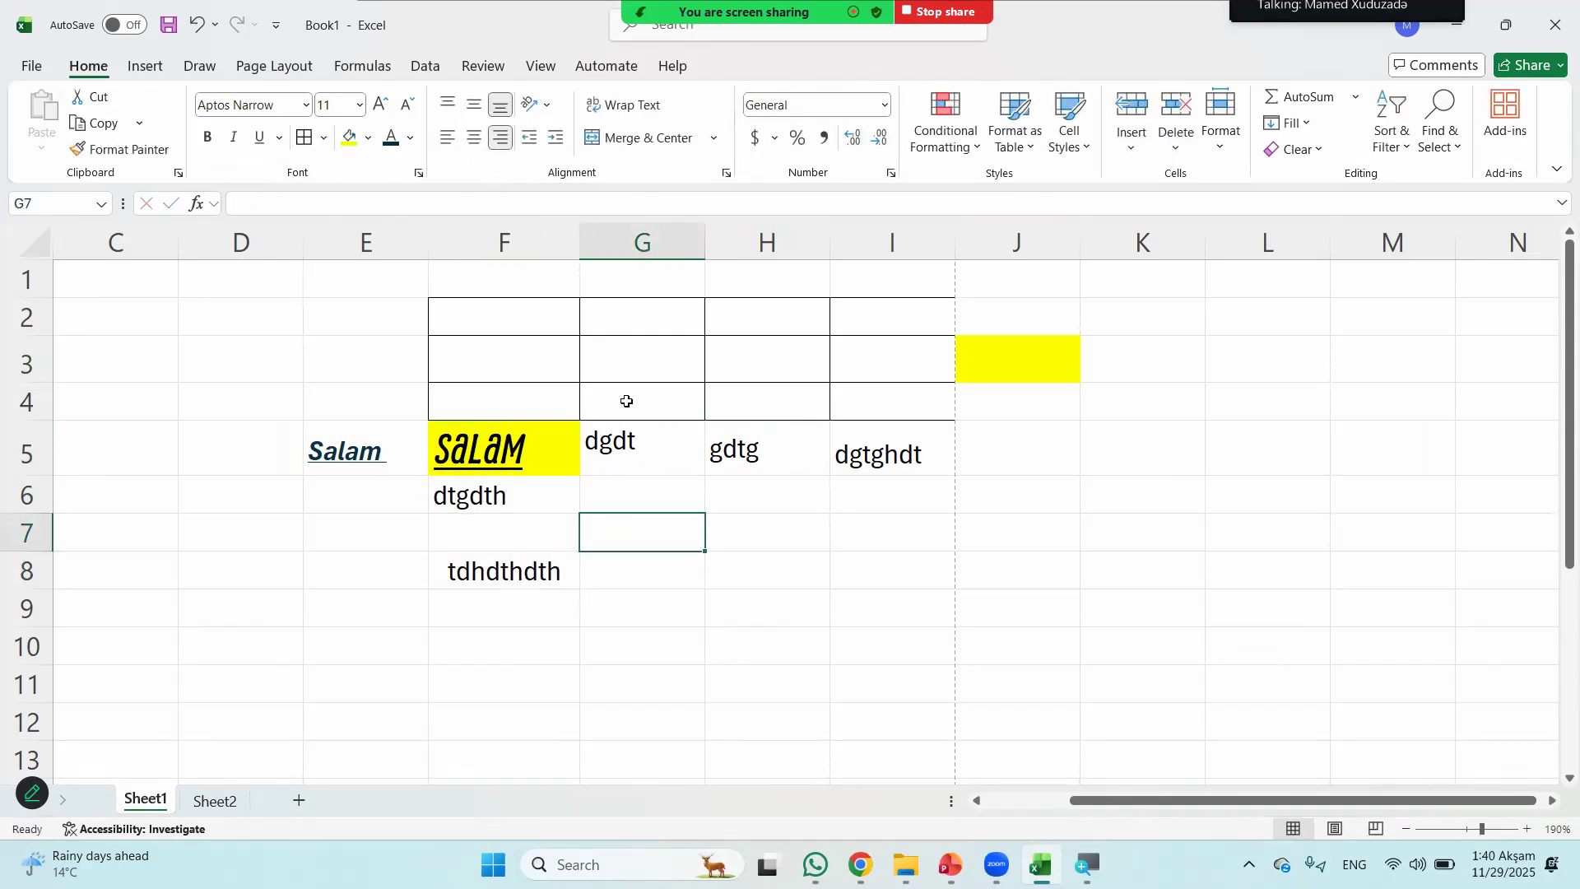
{"action": "type", "text": "thdth"}
{"action": "left_click", "coordinate": [753, 537]}
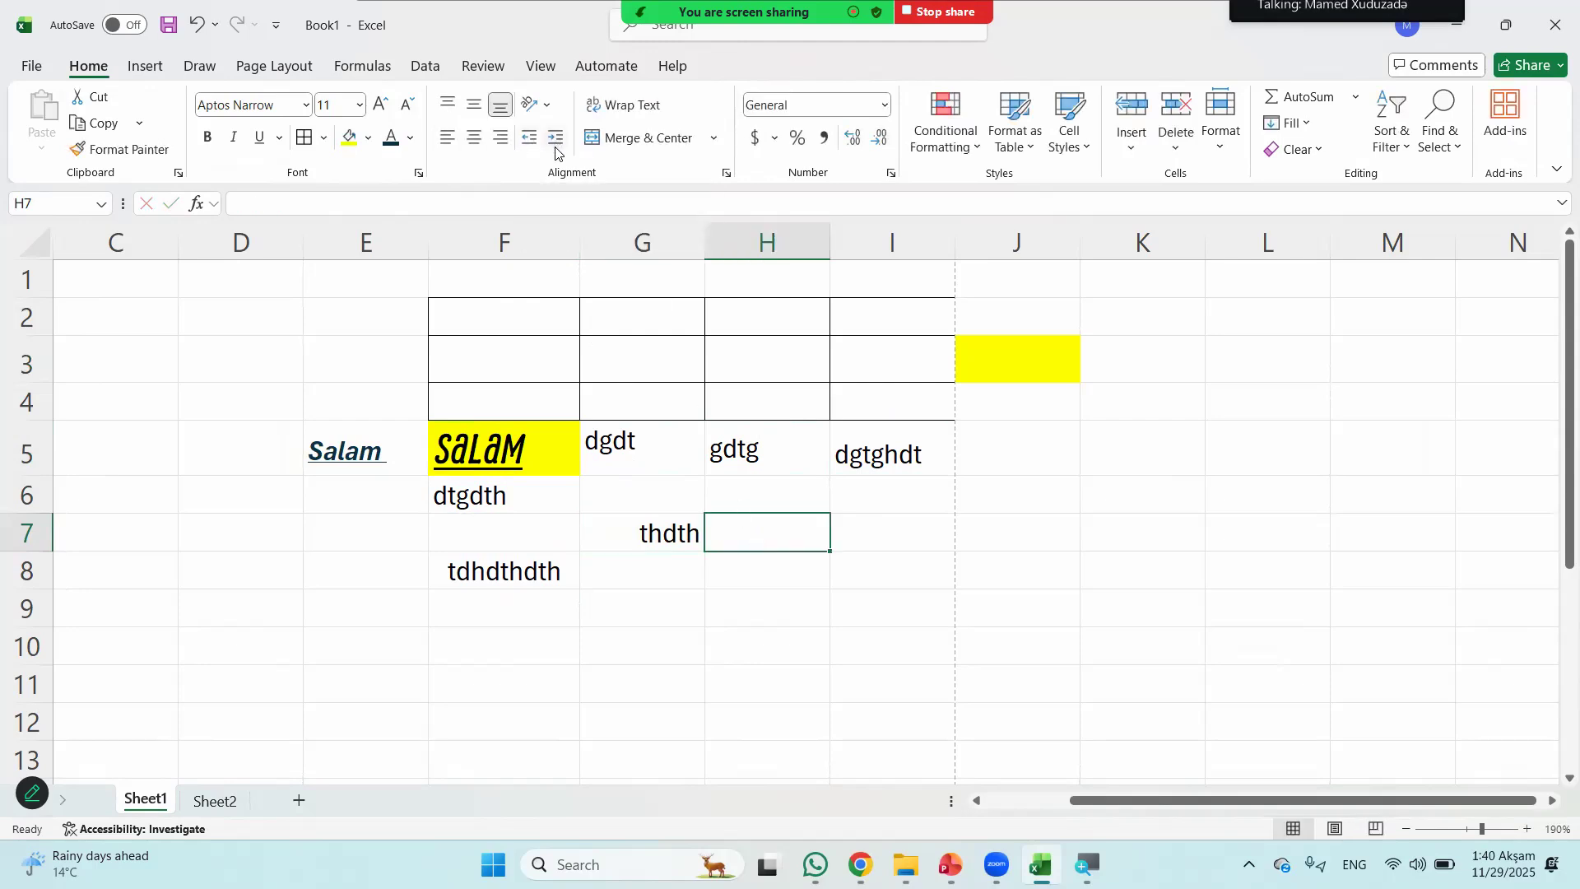
- Set cell J4's text orientation to Angle Counterclockwise and enter "scbnsbvsv" in it
{"action": "left_click", "coordinate": [980, 388]}
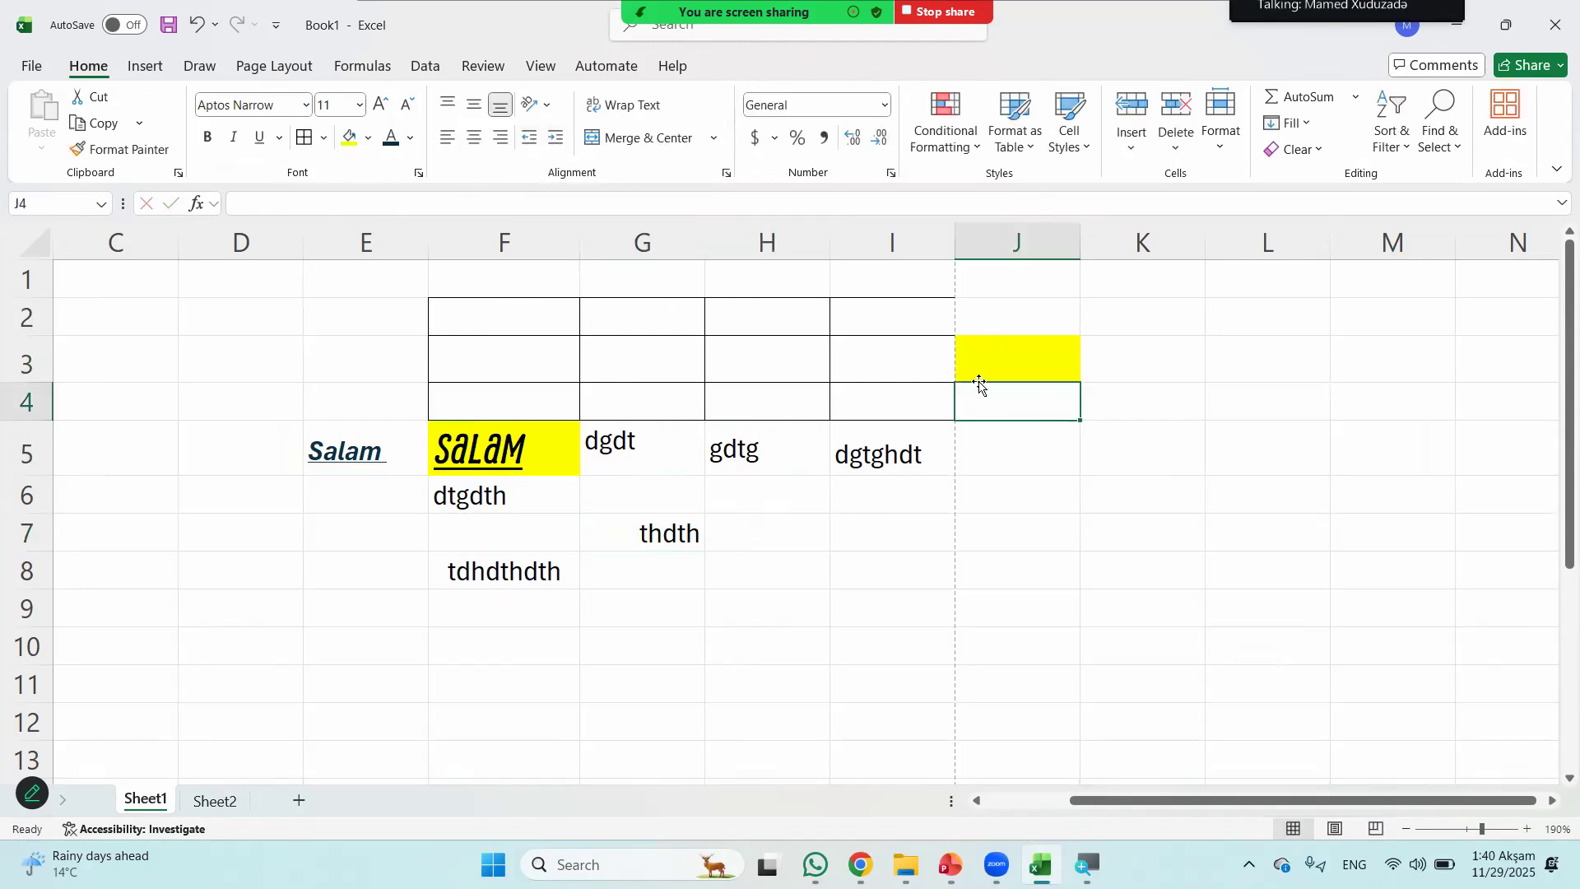
{"action": "left_click", "coordinate": [526, 108]}
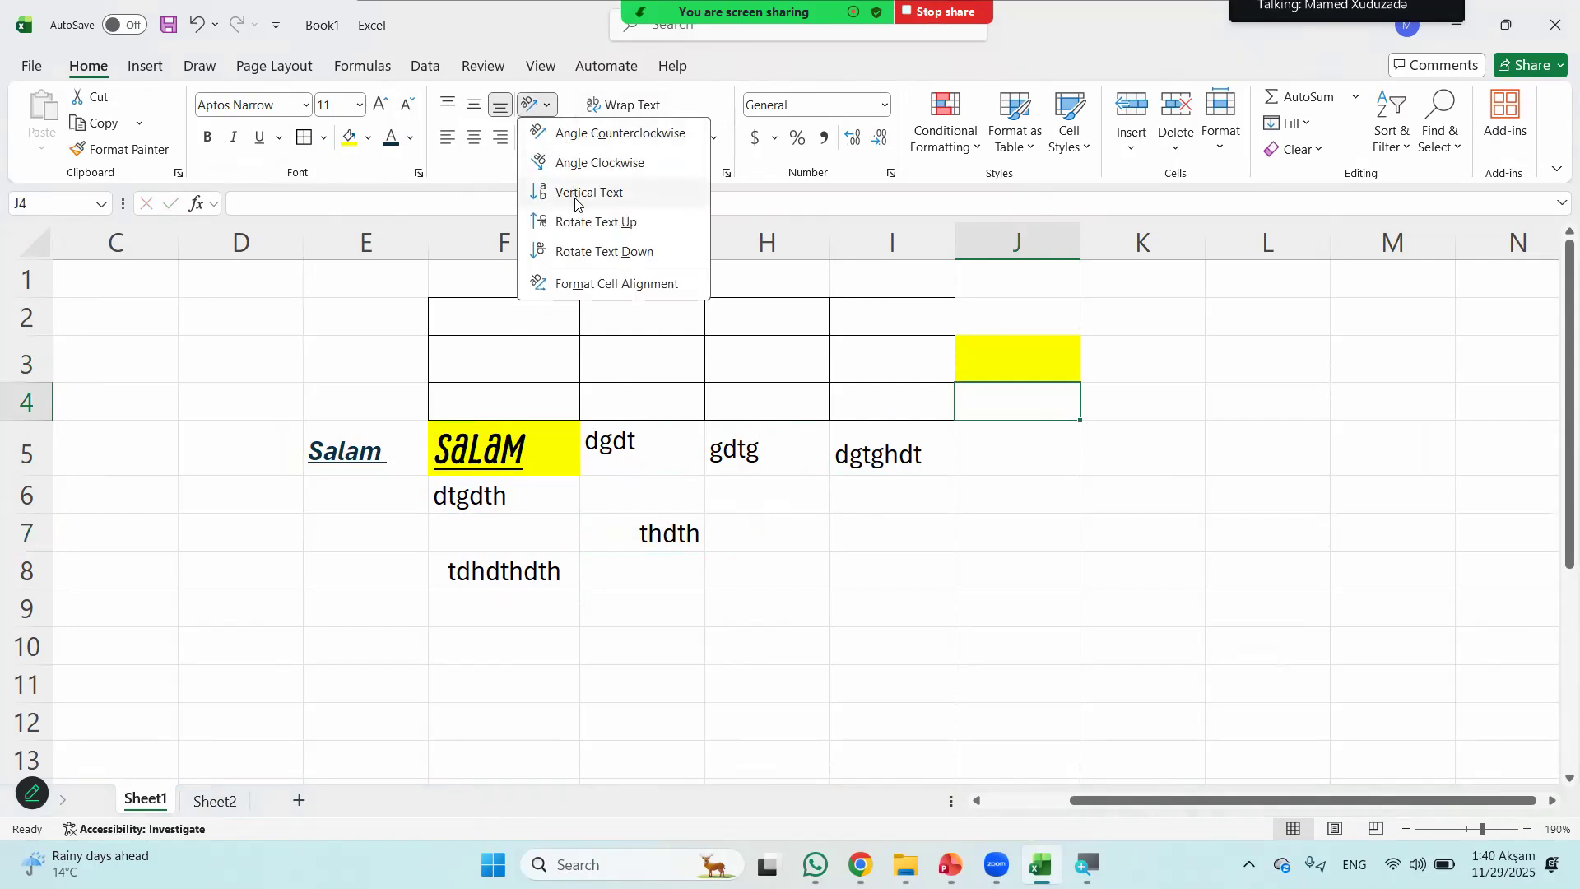
{"action": "left_click", "coordinate": [568, 133]}
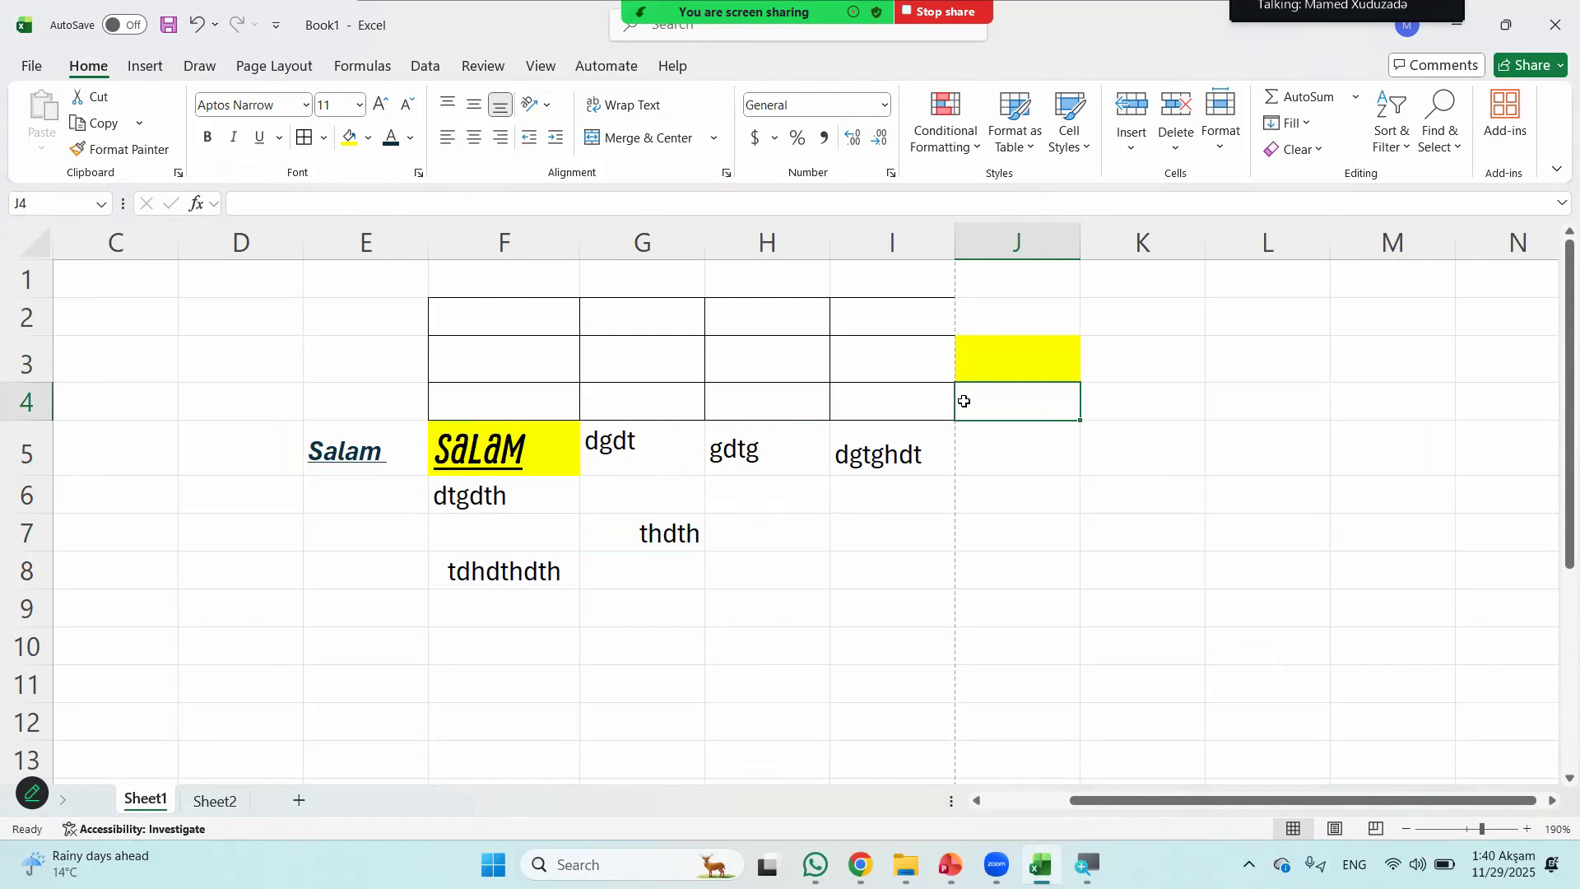
{"action": "type", "text": "scbnsbvsv"}
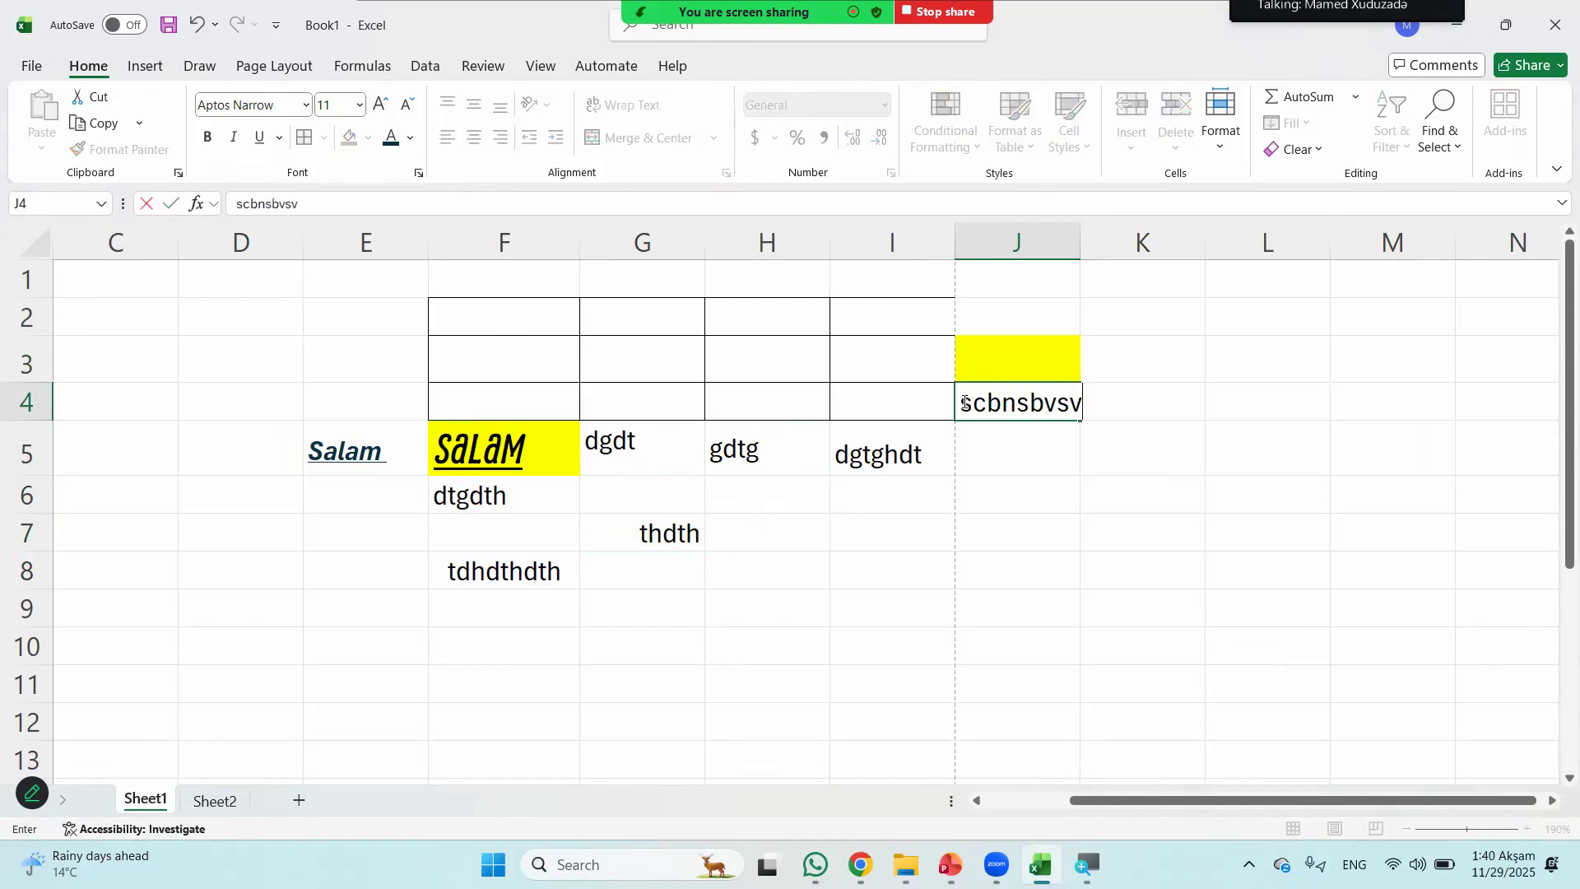
{"action": "left_click_drag", "start_coordinate": [1015, 536], "coordinate": [1016, 431]}
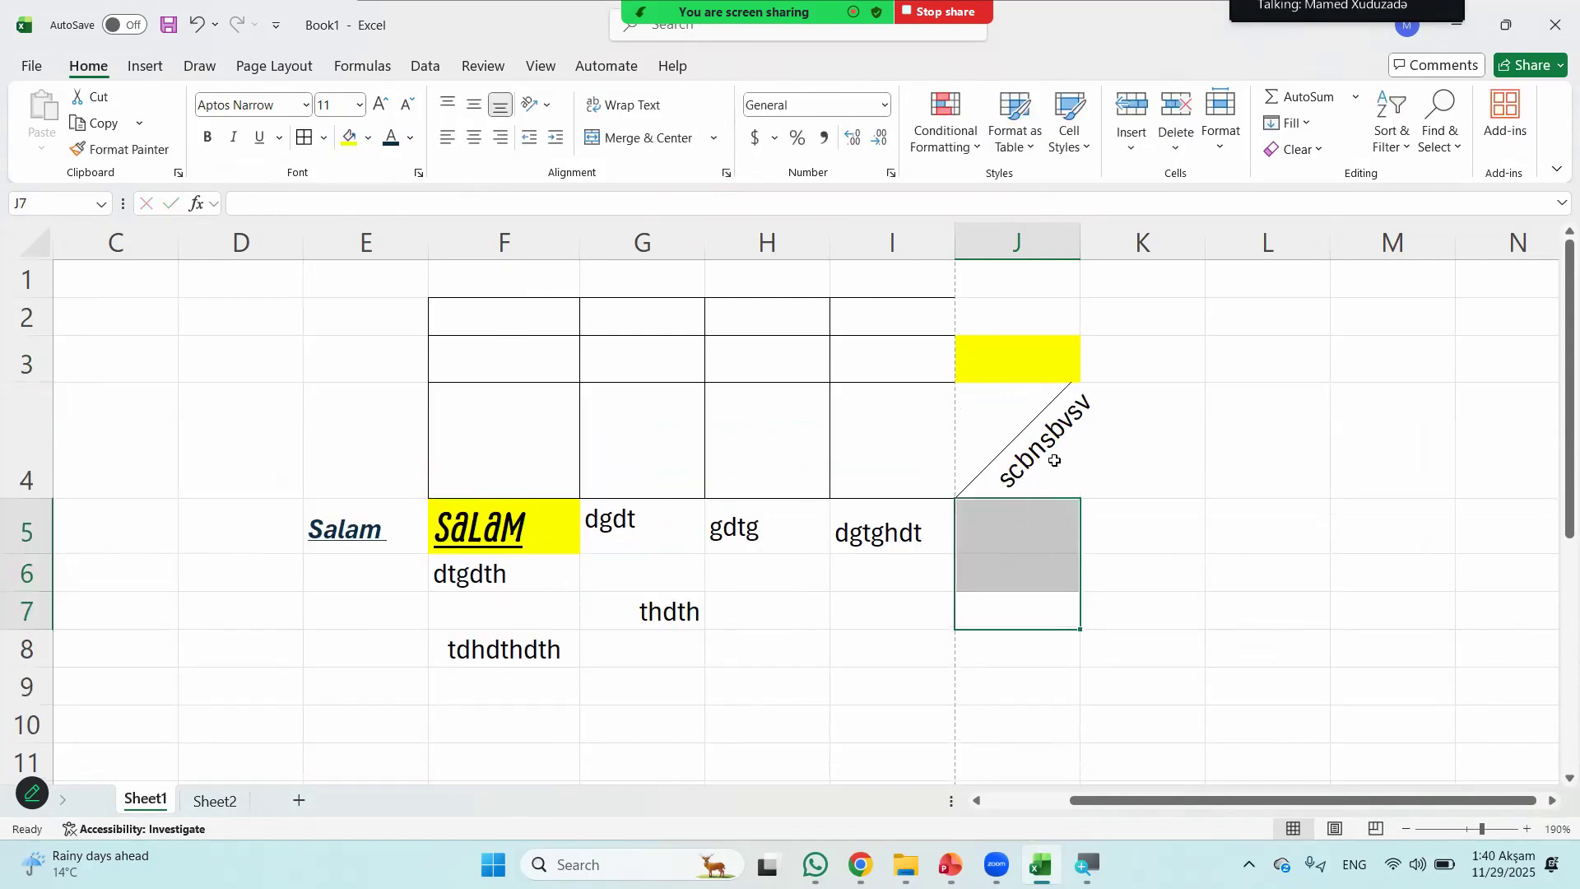
{"action": "double_click", "coordinate": [980, 420]}
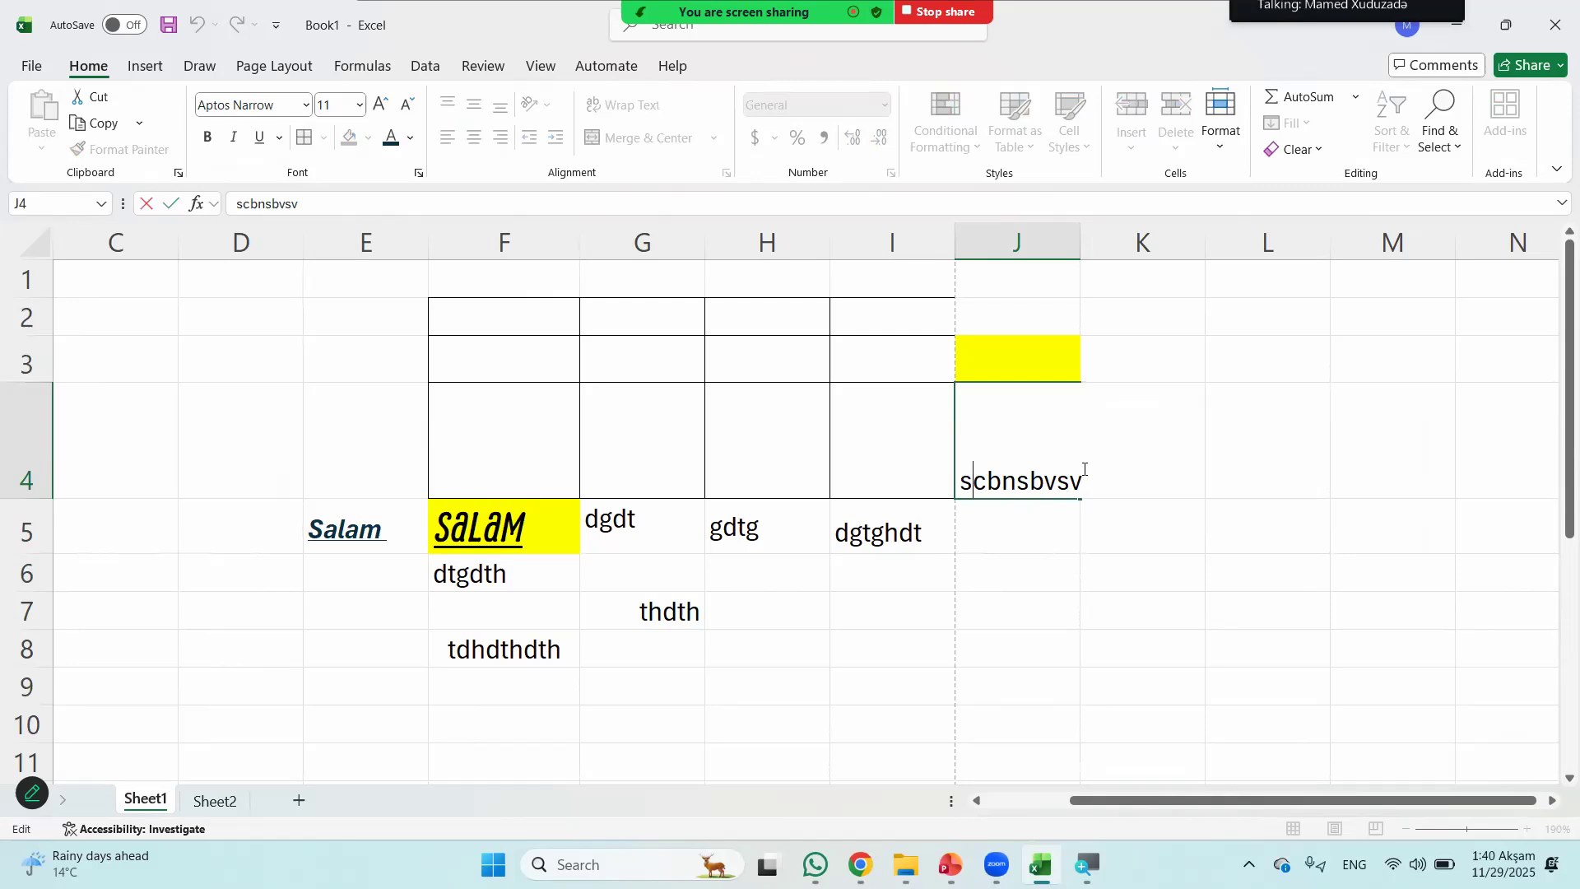
{"action": "left_click", "coordinate": [1089, 531]}
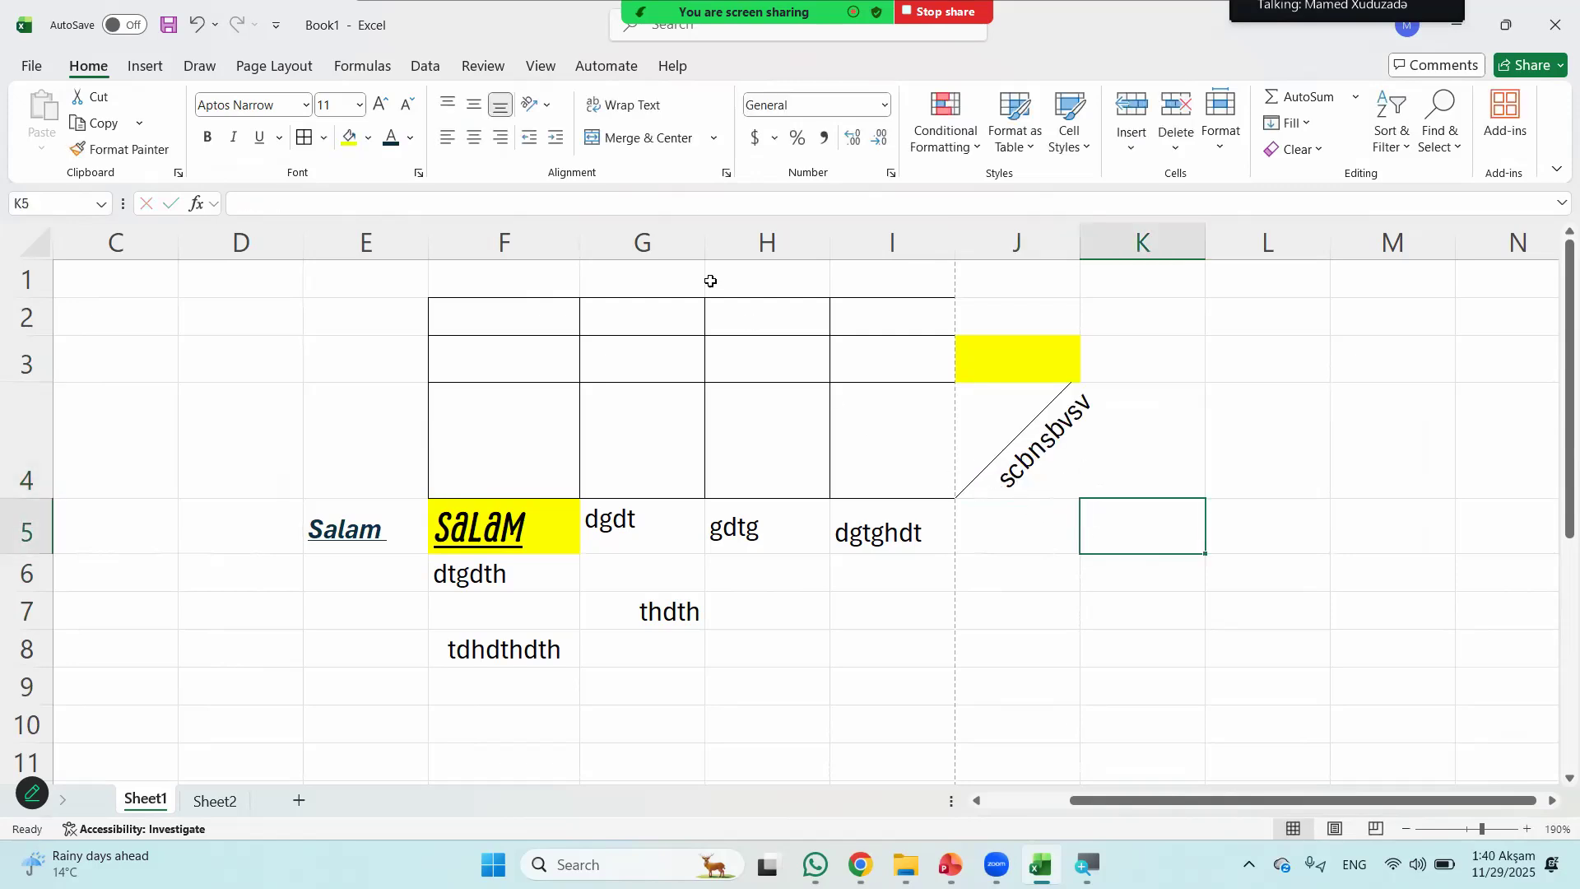
- Enter "Salam cavan oglan" in cell G3 and wrap its text
{"action": "left_click", "coordinate": [641, 370]}
{"action": "type", "text": "Salam cava"}
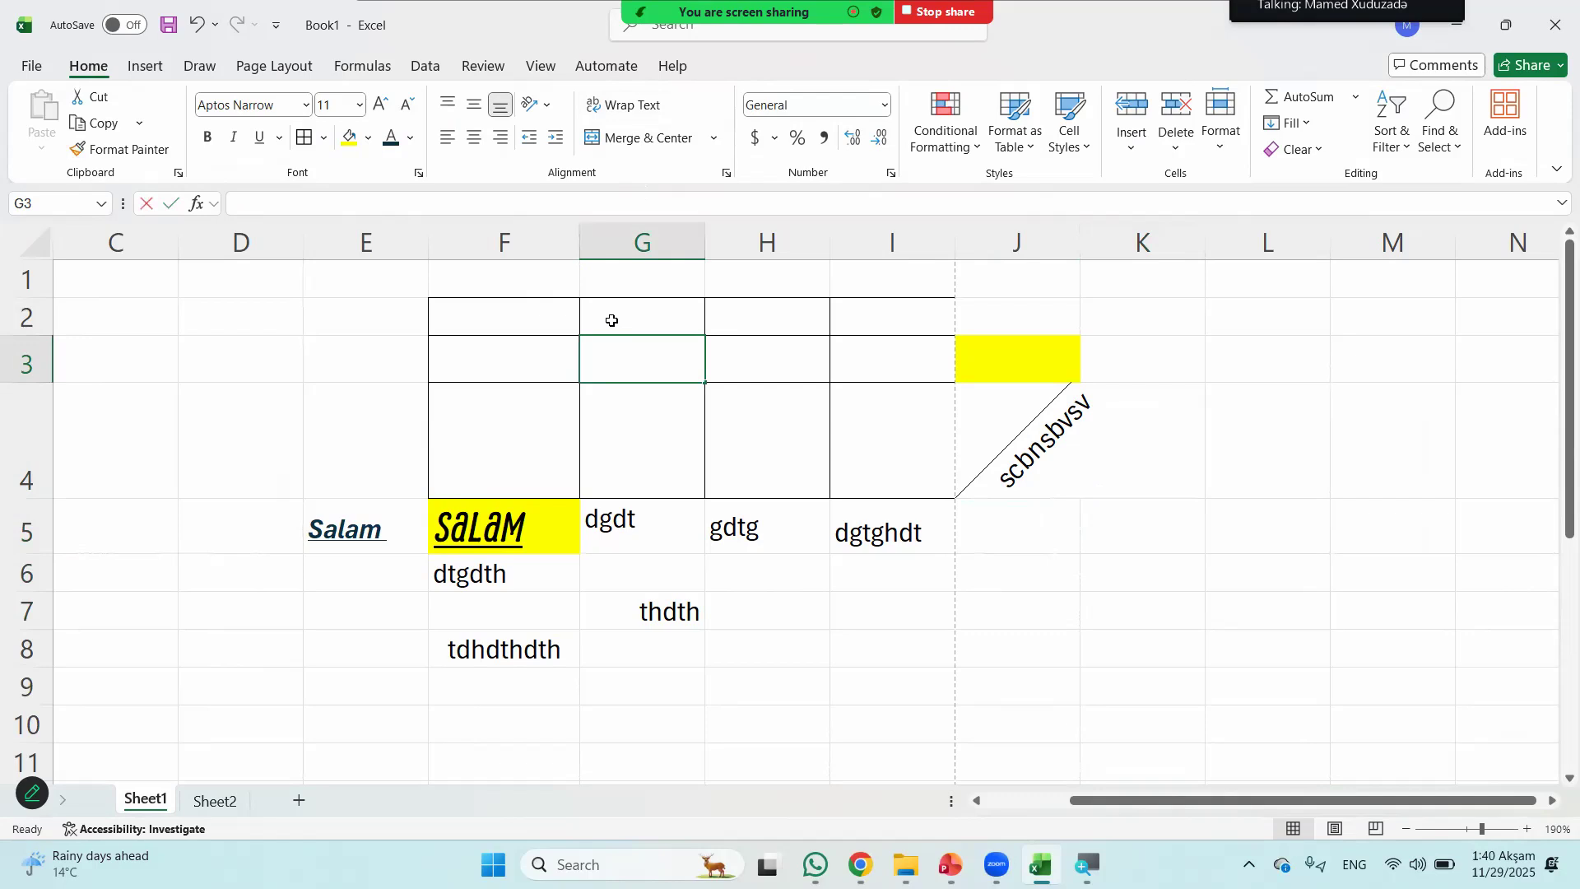
{"action": "type", "text": "n oglan"}
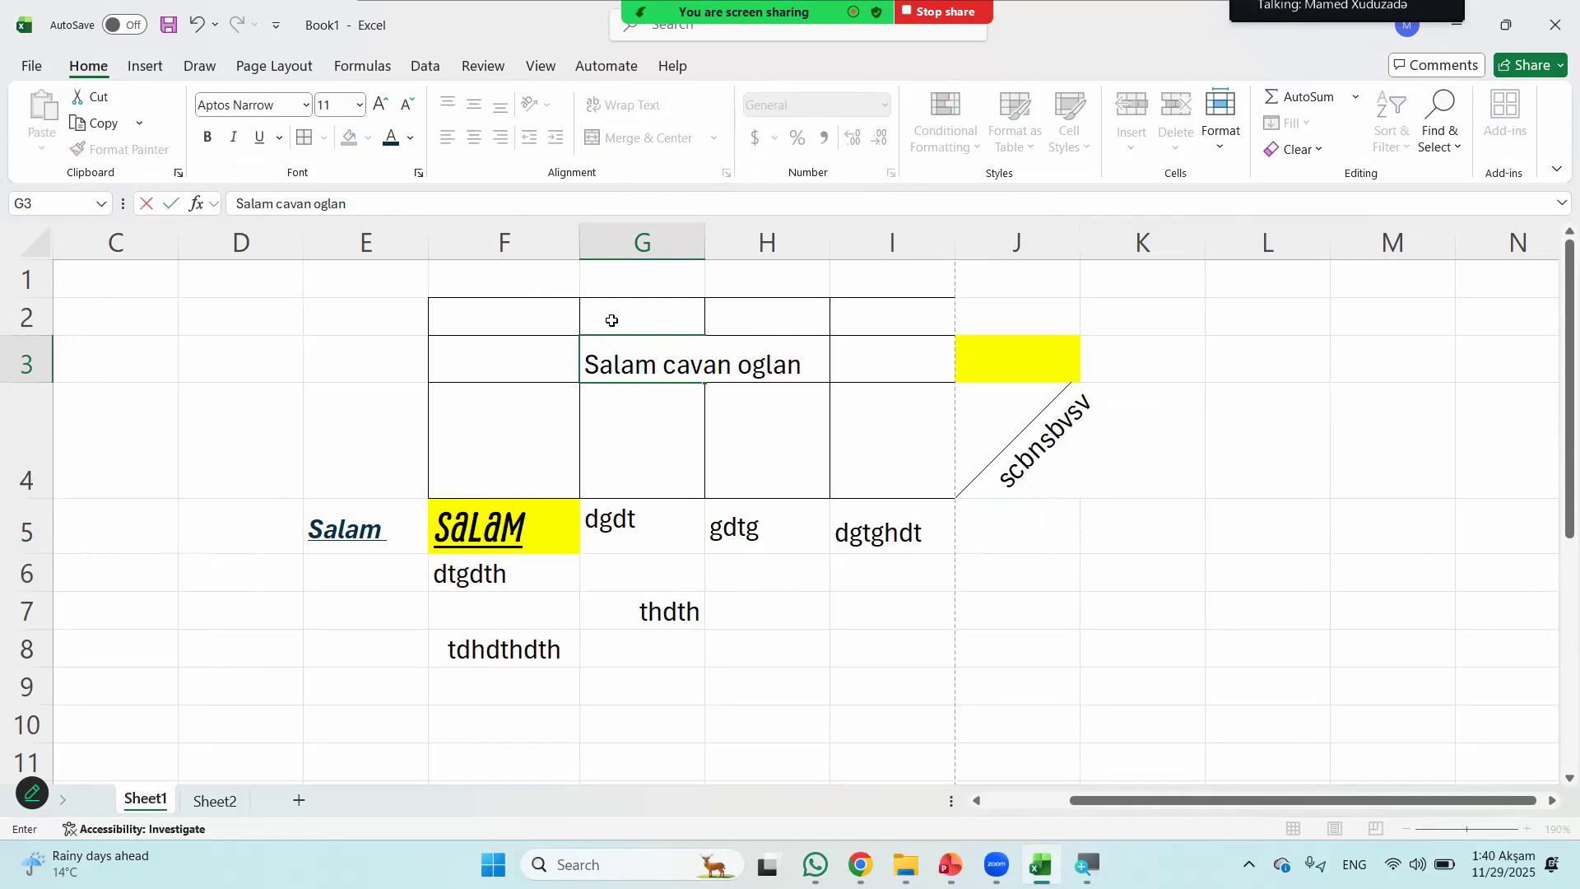
{"action": "key", "text": "Return"}
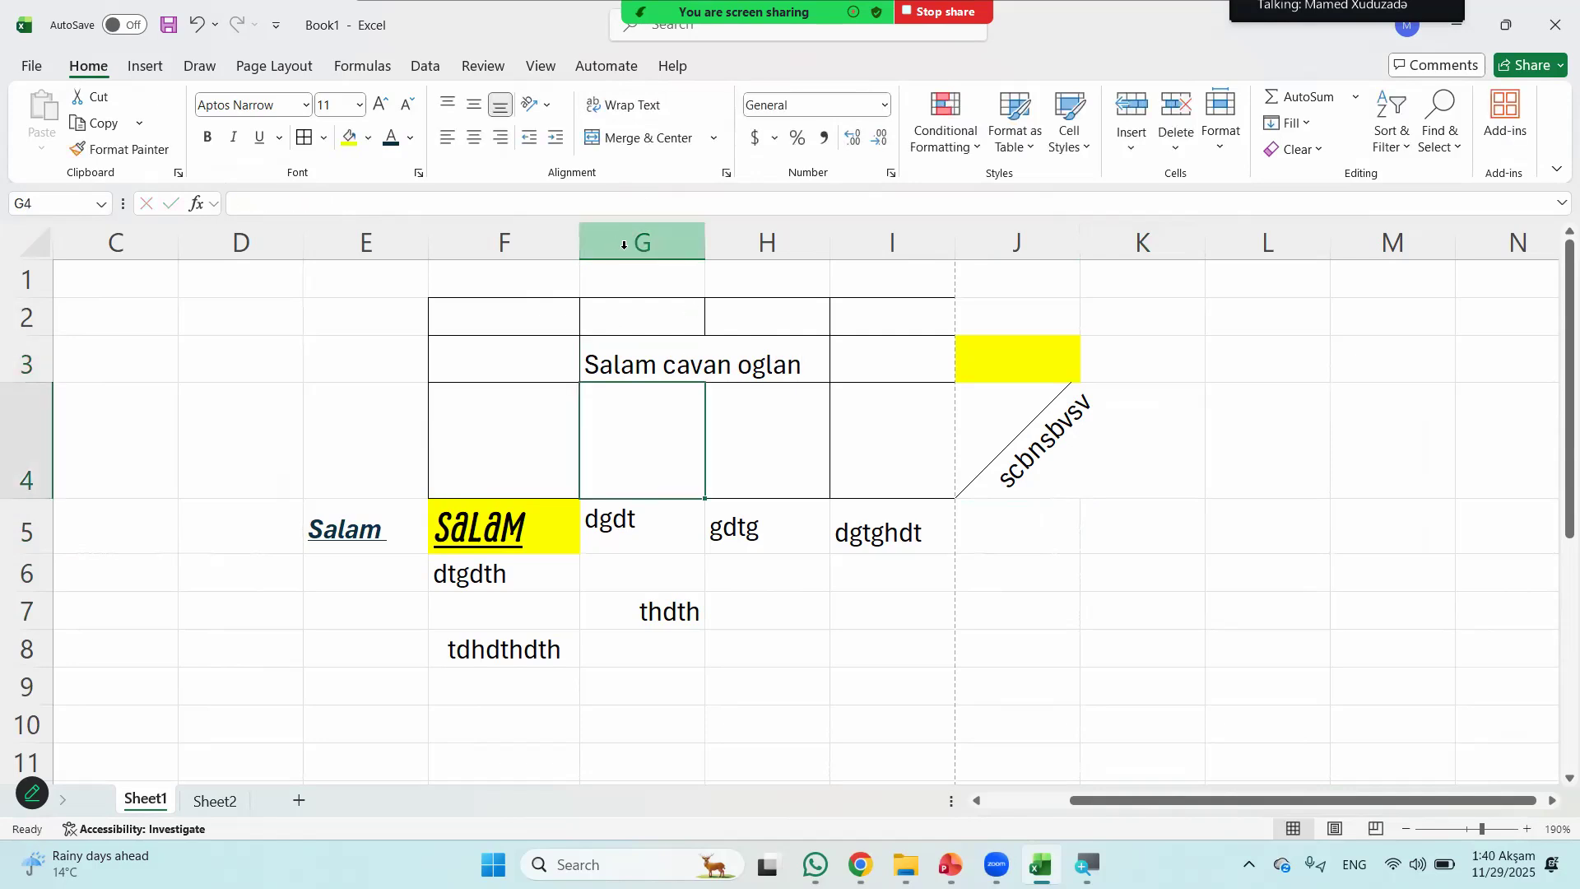
{"action": "left_click", "coordinate": [641, 352]}
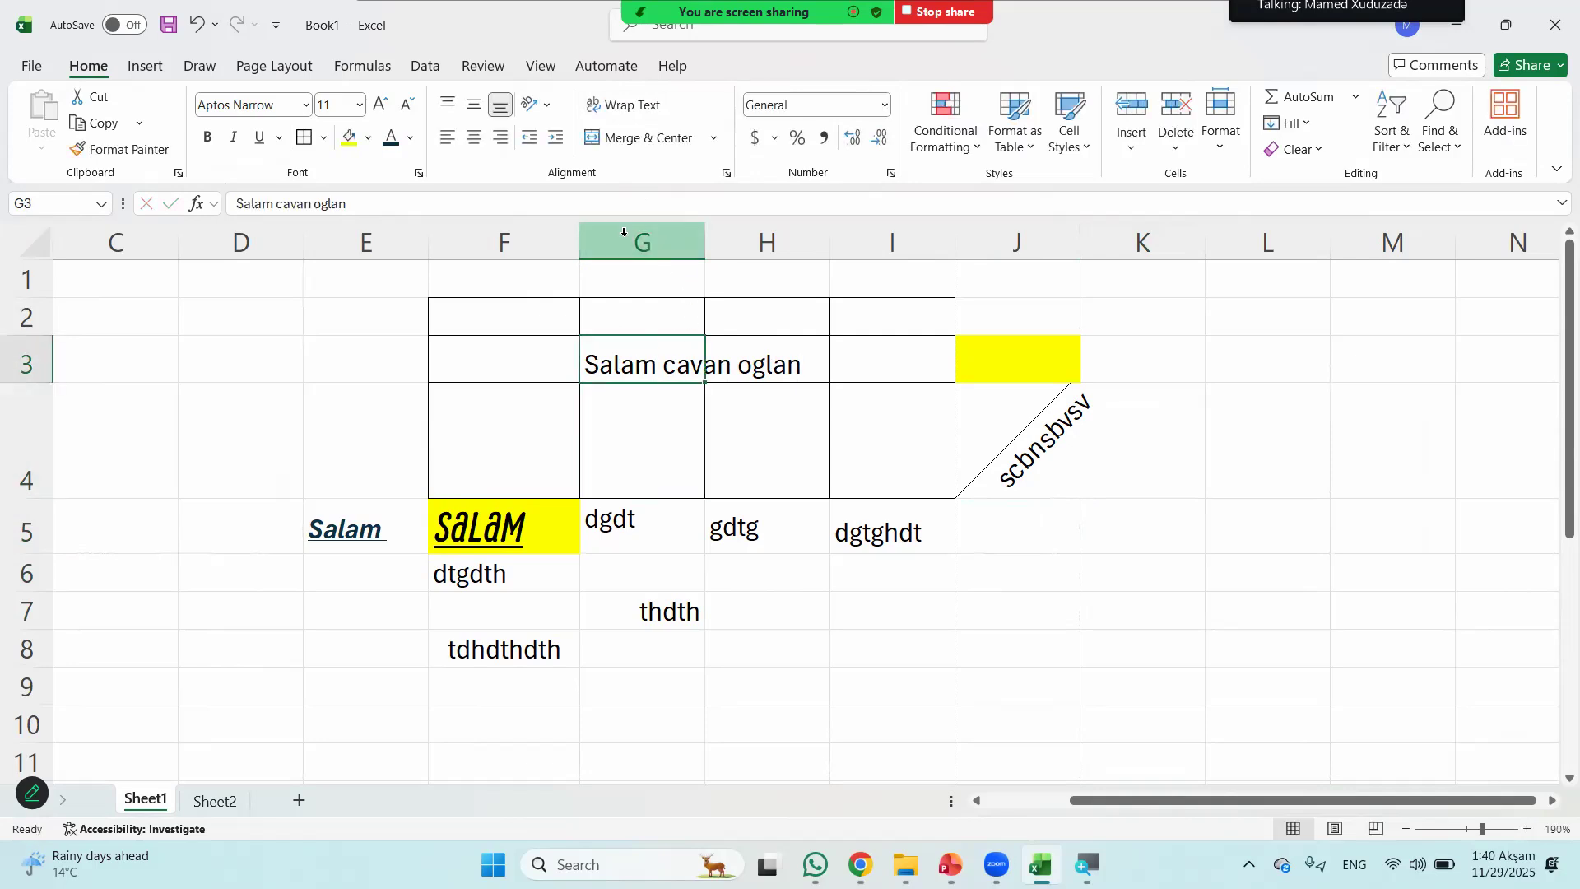
{"action": "left_click", "coordinate": [627, 115]}
{"action": "left_click", "coordinate": [824, 640]}
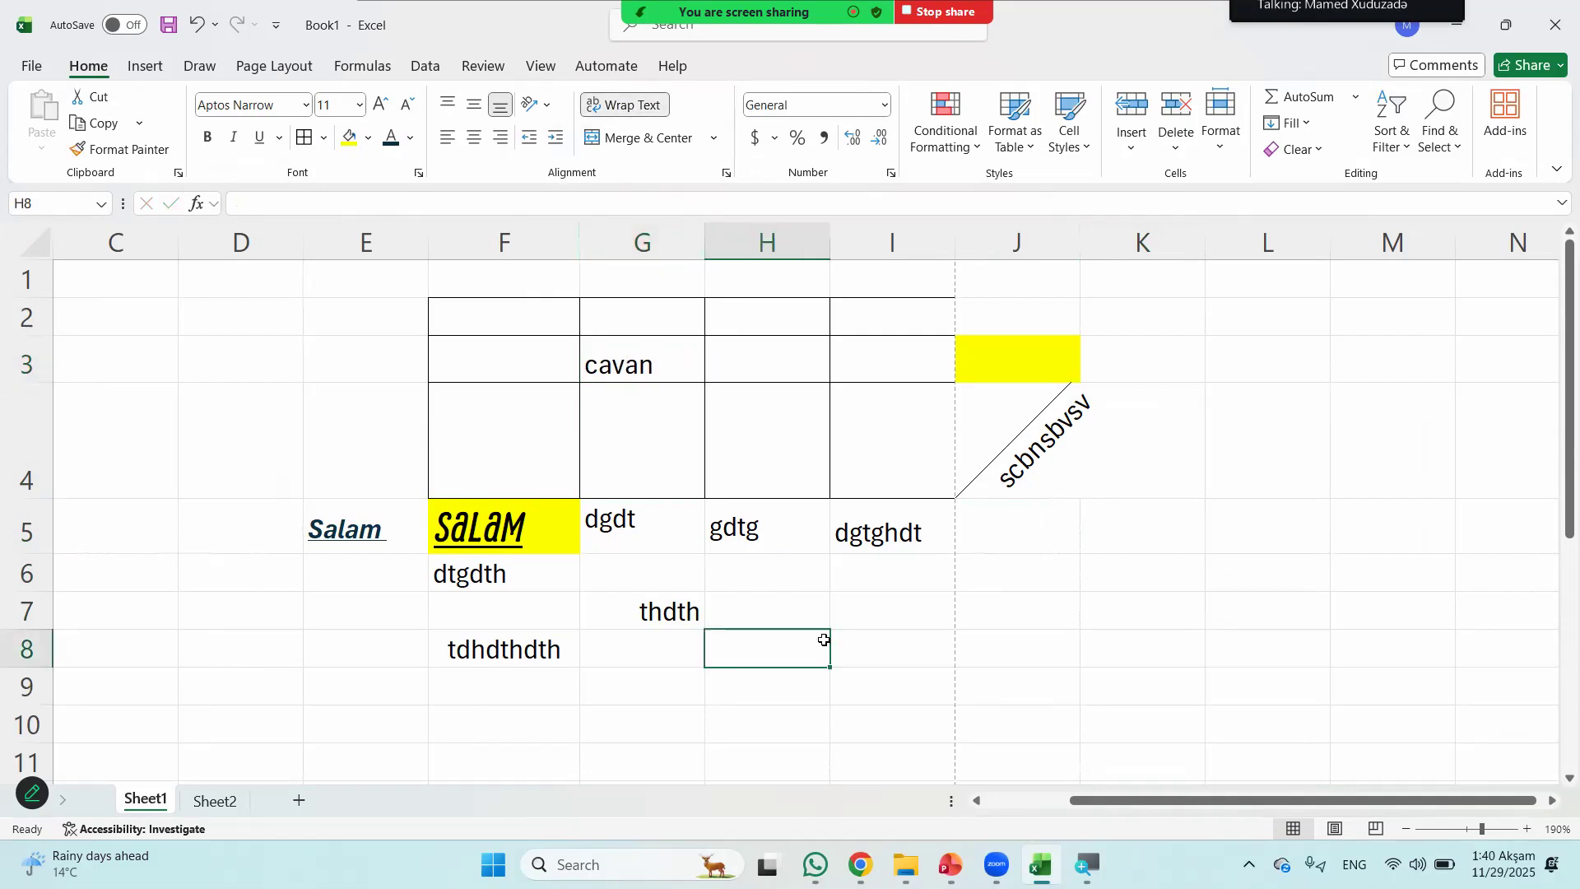
- Enter "Salam cavan oglan" in the empty cell H18 and turn on text wrapping for it
{"action": "scroll", "coordinate": [980, 626], "scroll_direction": "down", "scroll_amount": 3}
{"action": "scroll", "coordinate": [970, 610], "scroll_direction": "up", "scroll_amount": 3}
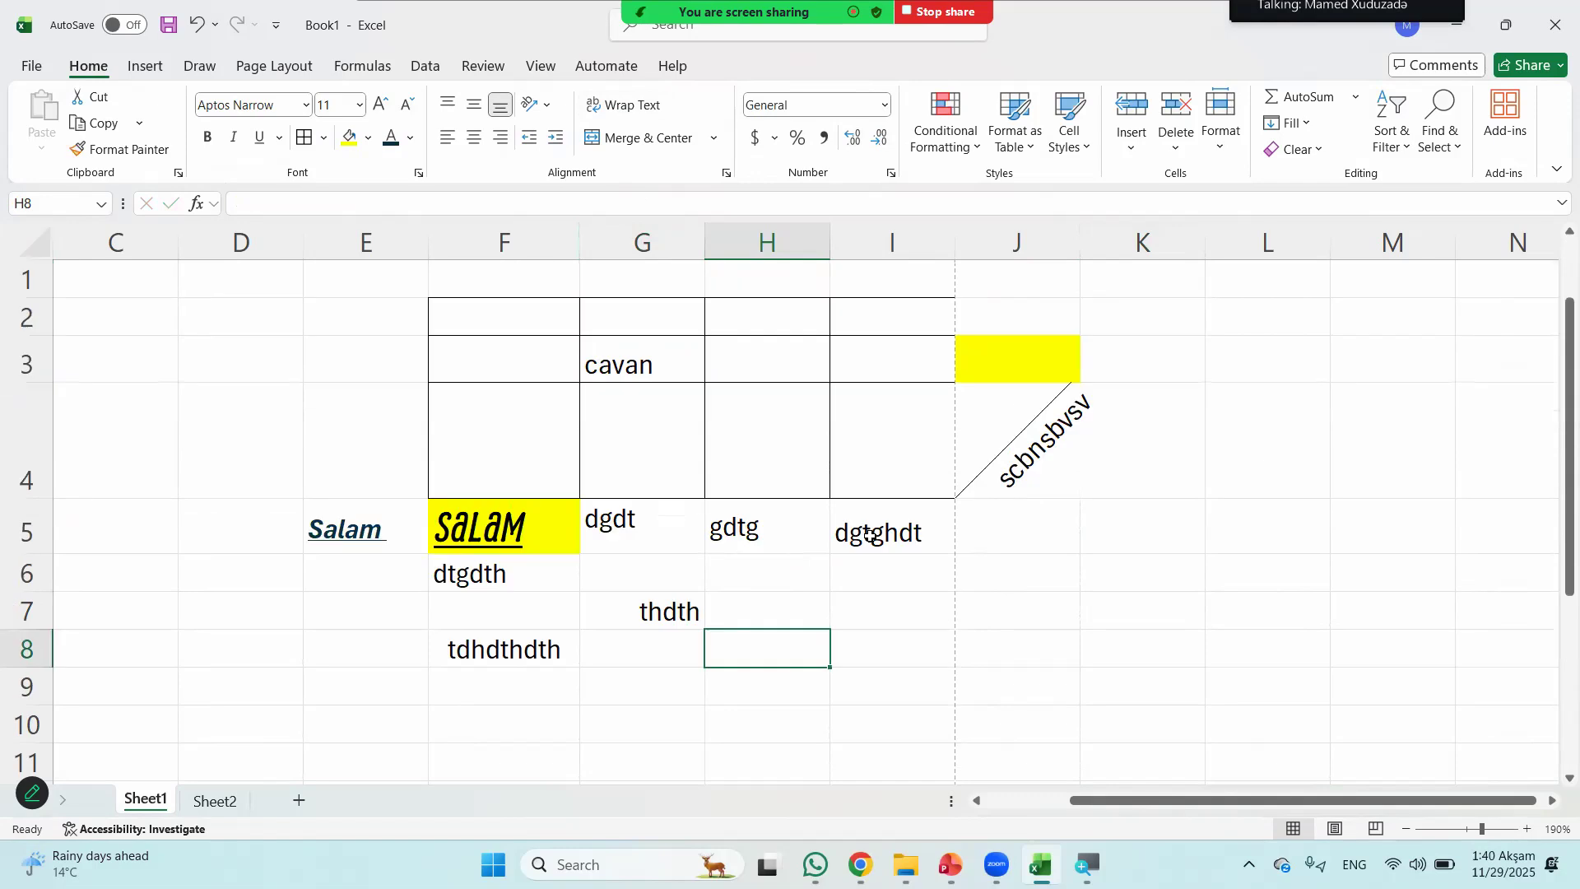
{"action": "scroll", "coordinate": [869, 527], "scroll_direction": "down", "scroll_amount": 4}
{"action": "left_click", "coordinate": [778, 447]}
{"action": "type", "text": "Salam cavan oglan"}
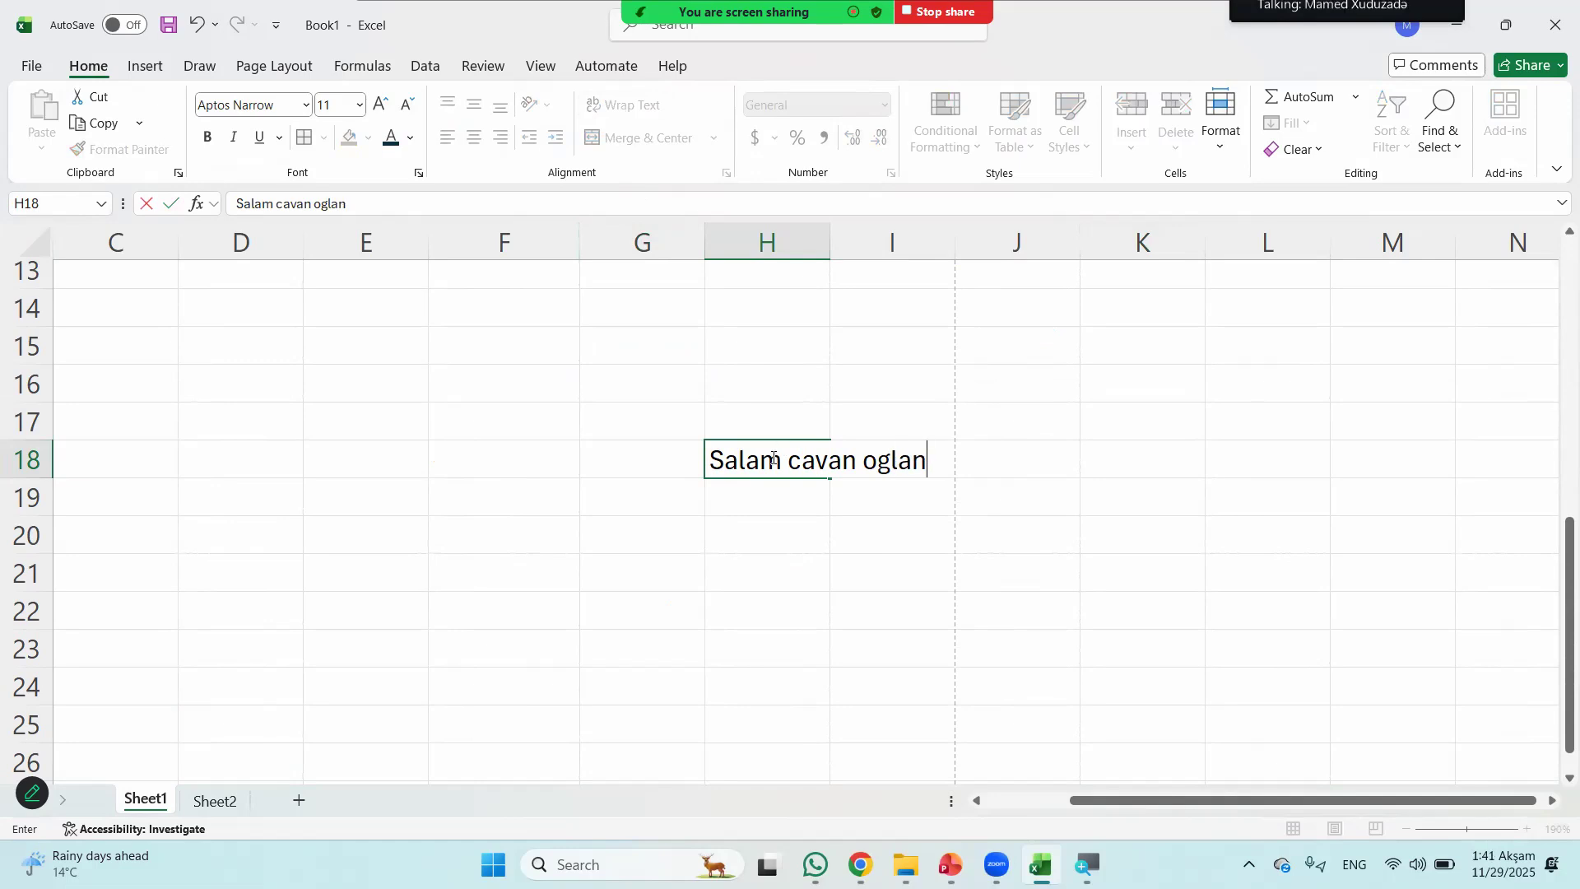
{"action": "left_click", "coordinate": [781, 426]}
{"action": "left_click", "coordinate": [774, 451]}
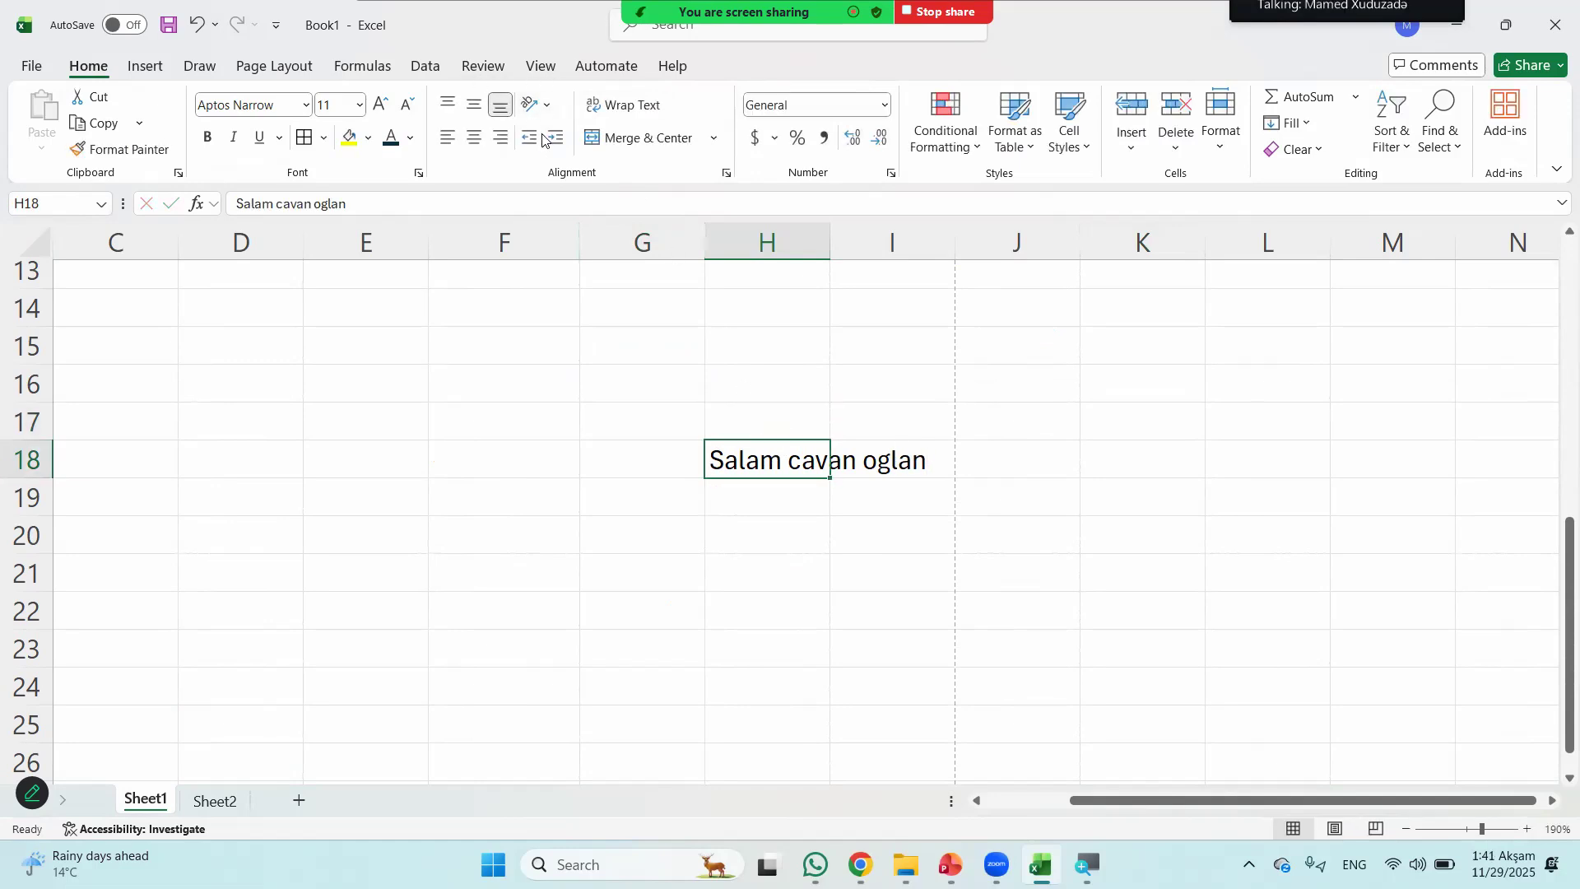
{"action": "left_click", "coordinate": [625, 104]}
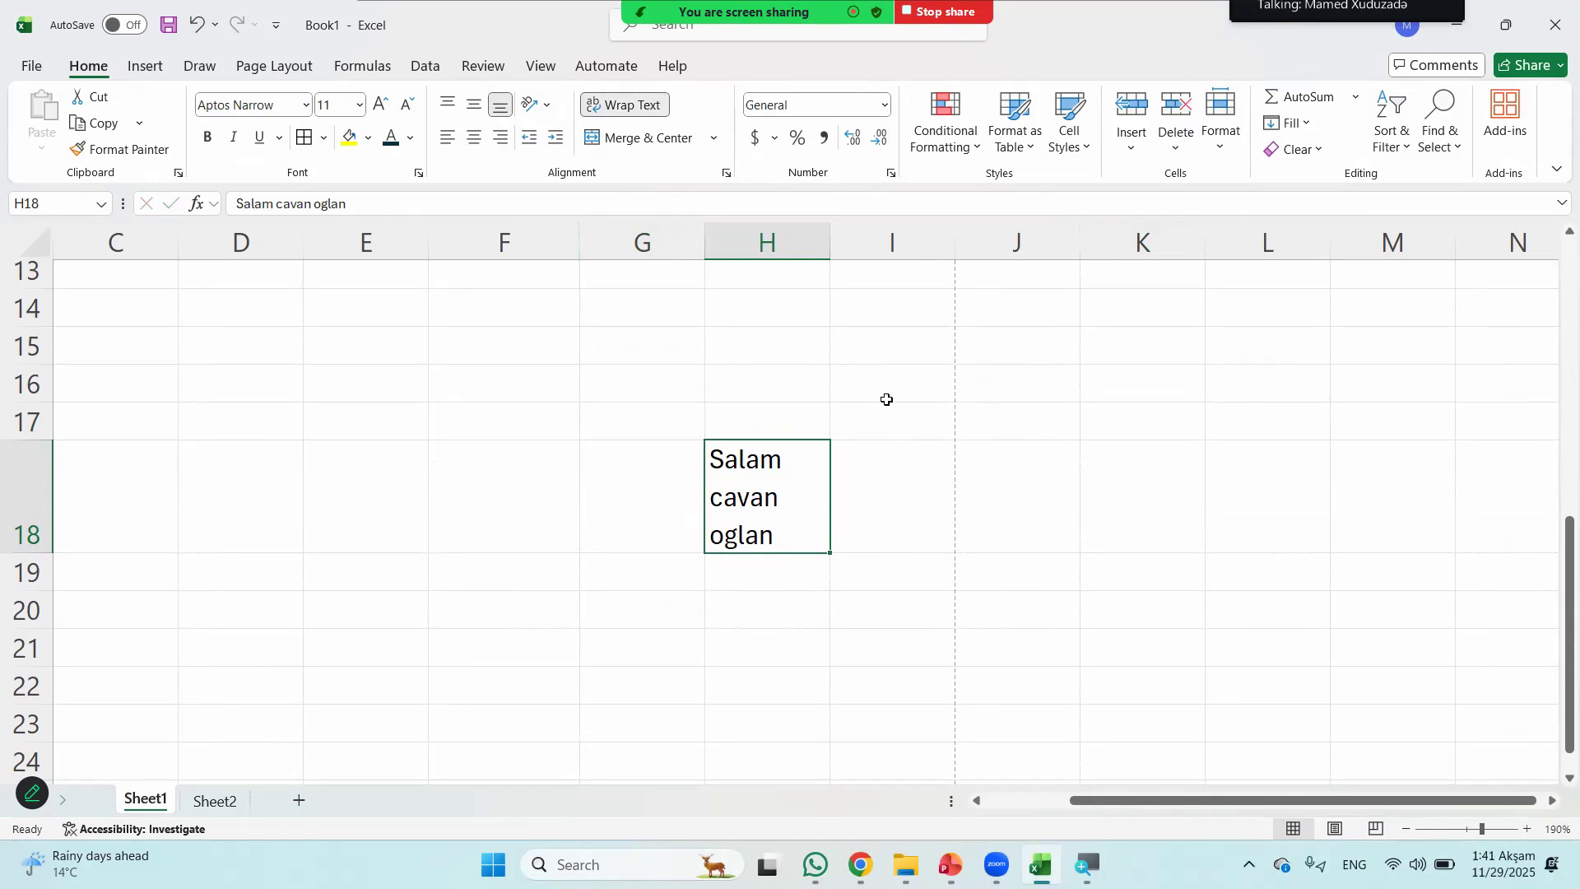
- Merge and centre the empty cell range G14:I15
{"action": "left_click", "coordinate": [886, 399]}
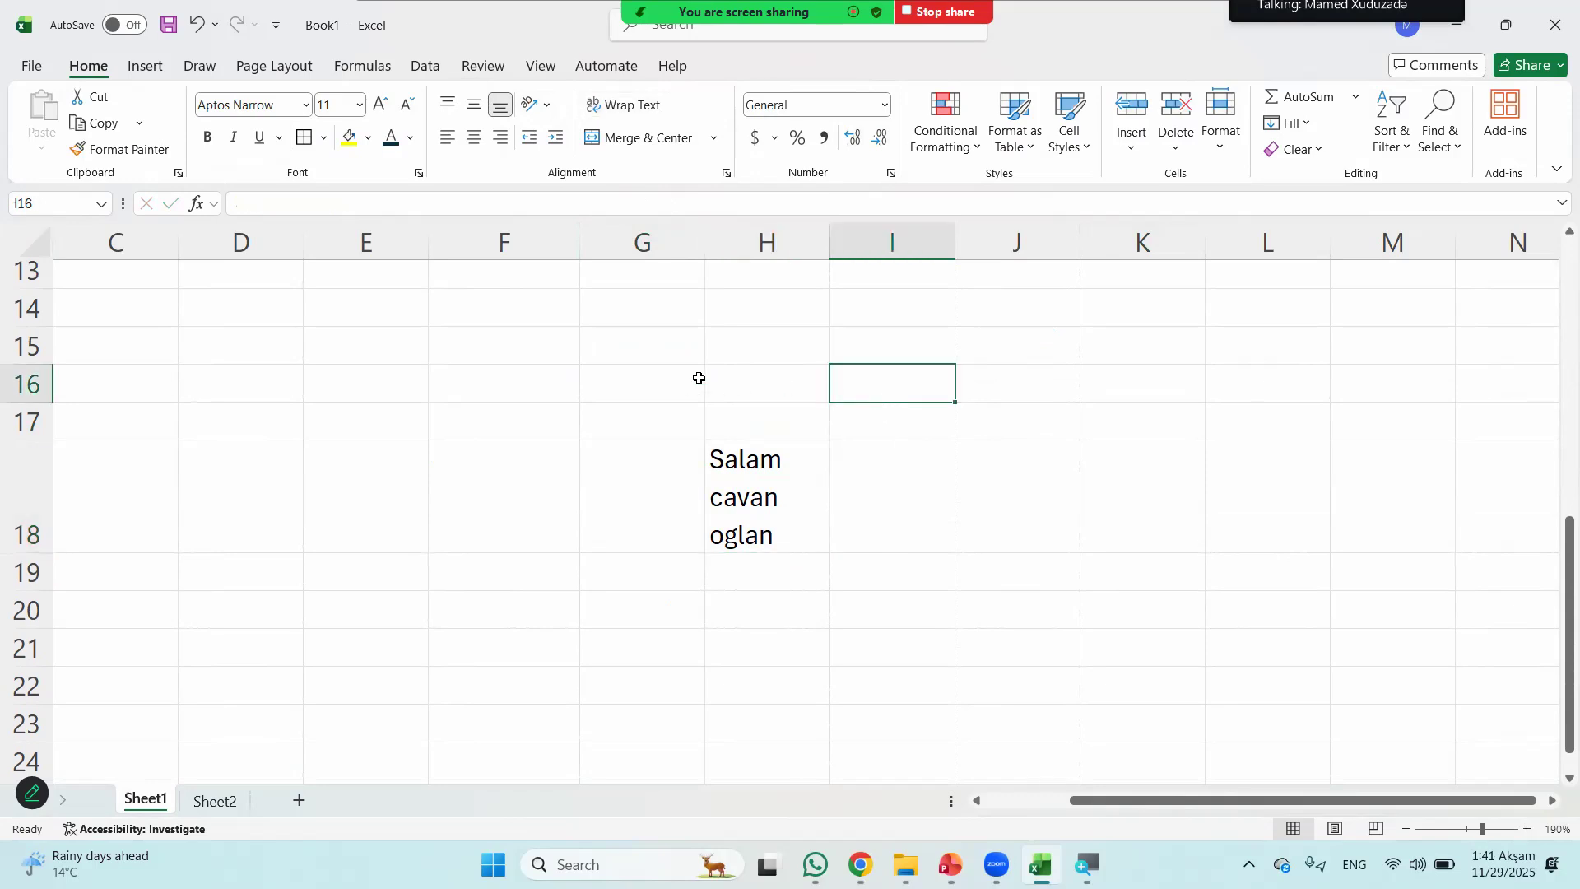
{"action": "left_click_drag", "start_coordinate": [634, 317], "coordinate": [925, 358]}
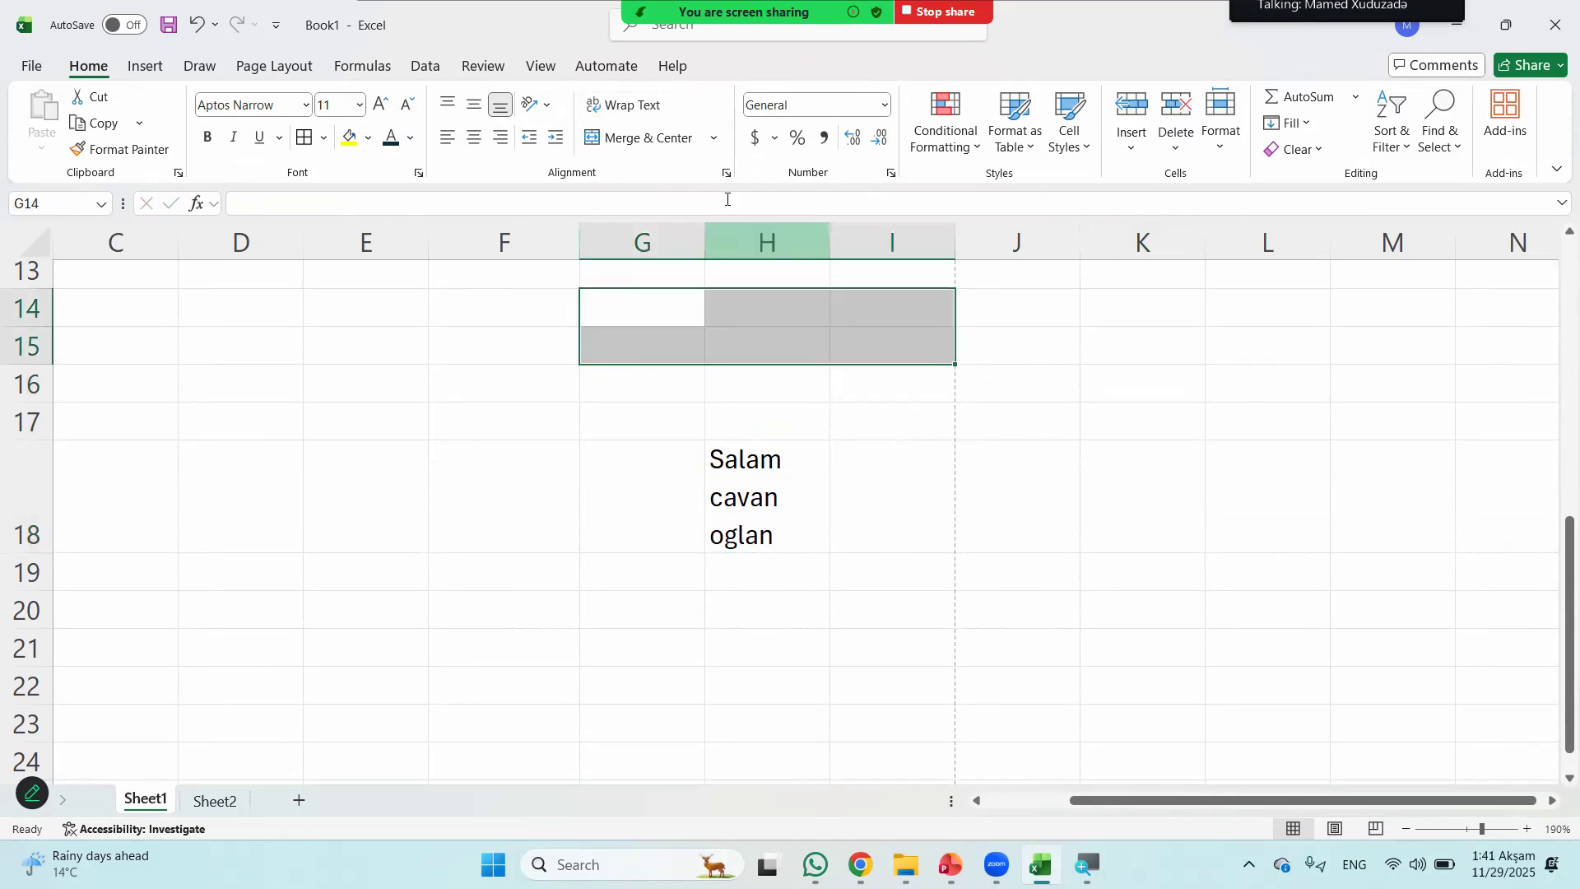
{"action": "left_click", "coordinate": [619, 140]}
{"action": "left_click", "coordinate": [1082, 416]}
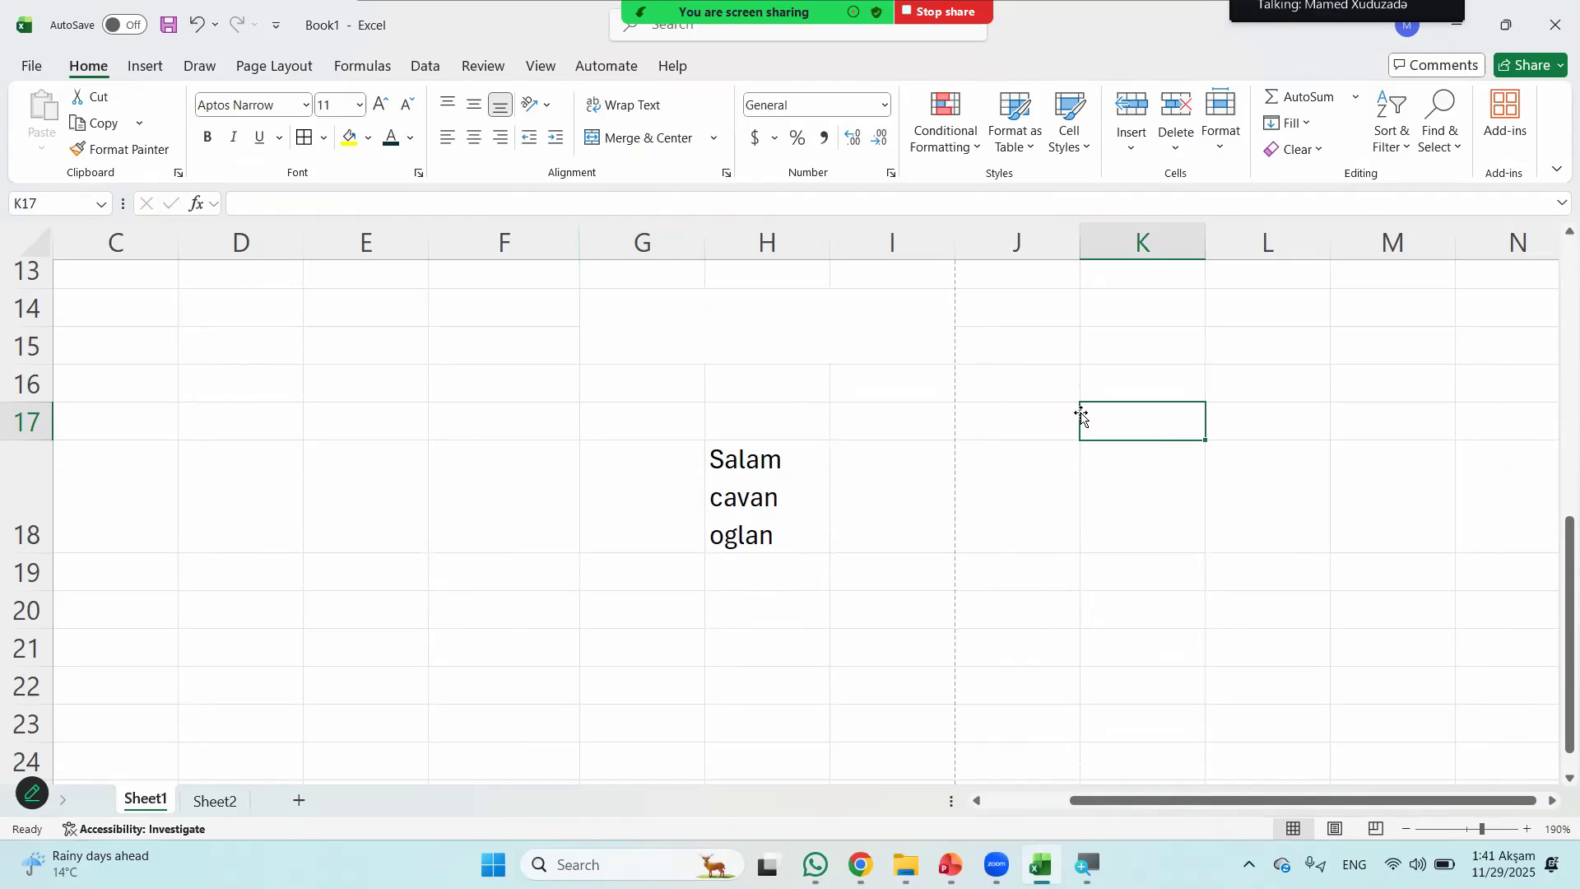
- Apply the Fraction number format to the merged cell G14:I15 and enter "tr" in it
{"action": "left_click", "coordinate": [820, 350]}
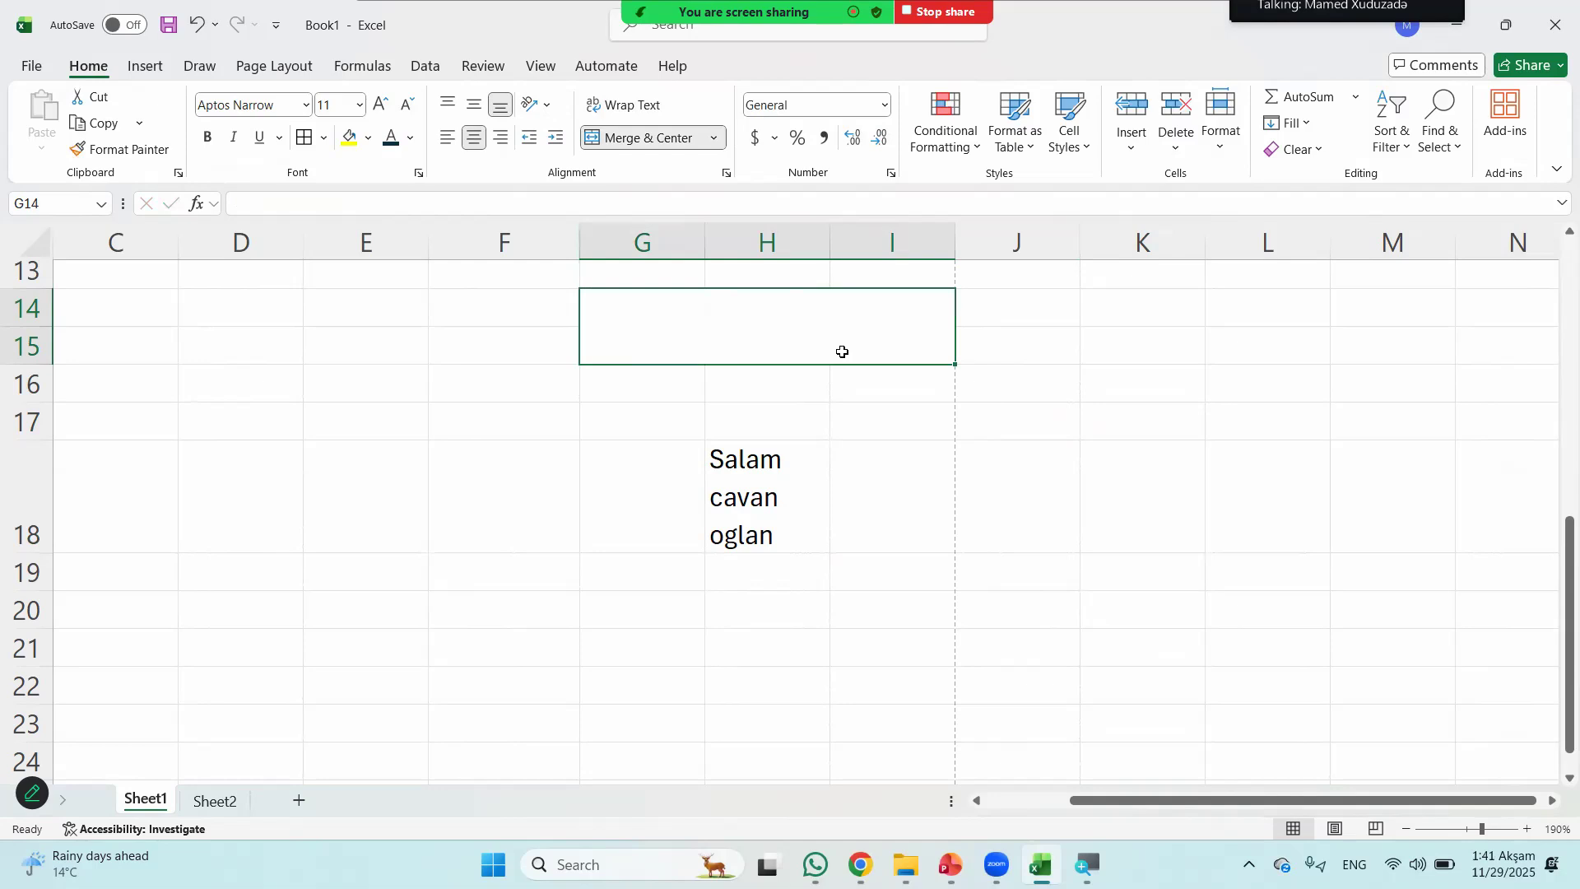
{"action": "left_click", "coordinate": [885, 105]}
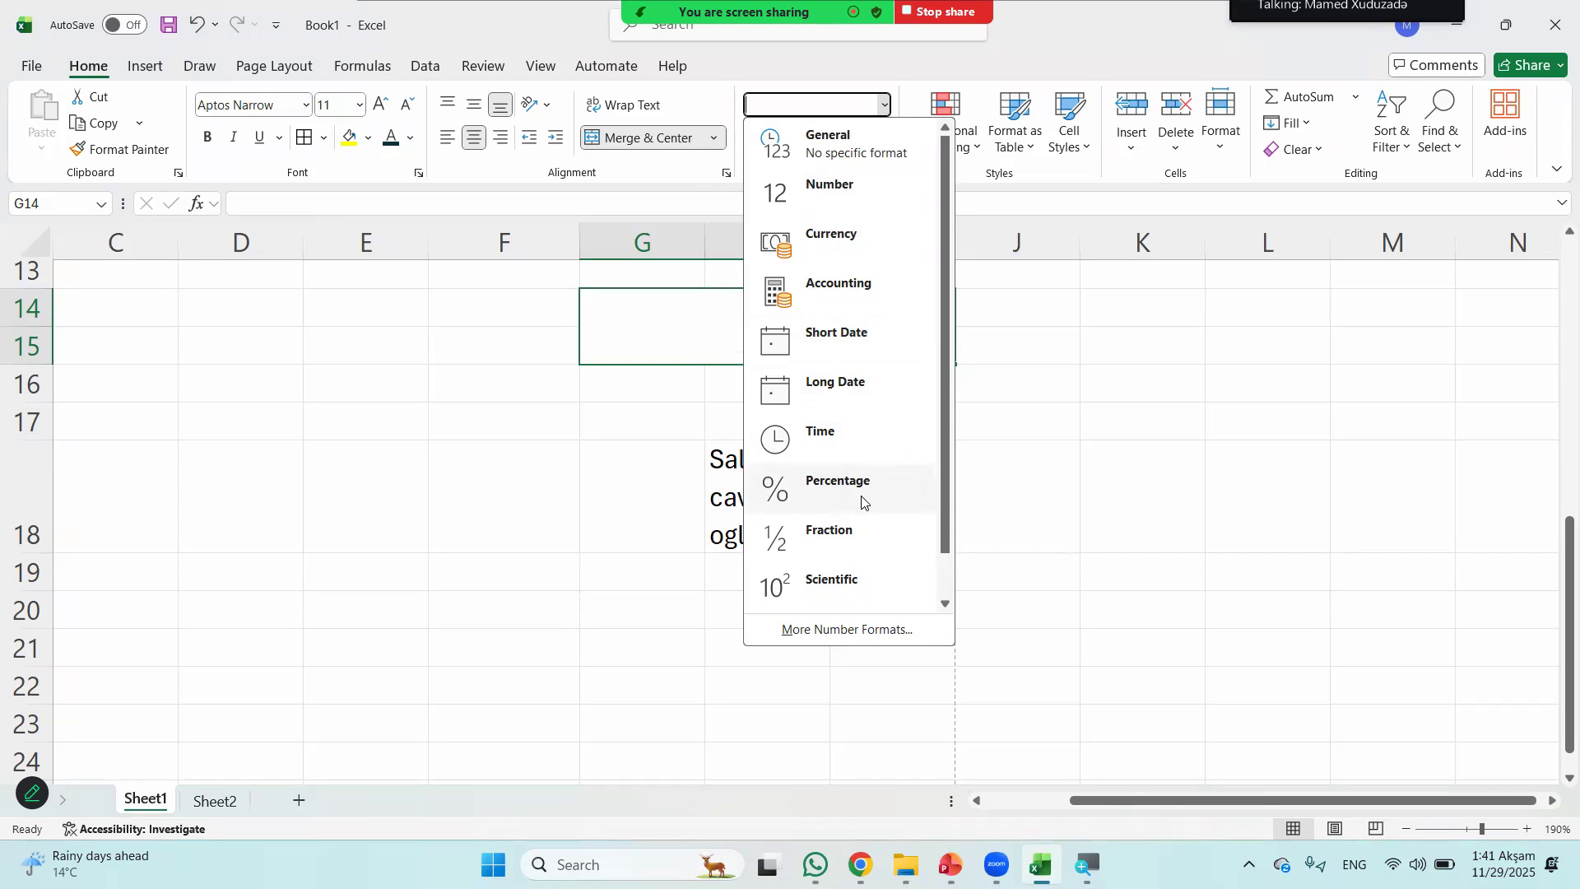
{"action": "scroll", "coordinate": [853, 554], "scroll_direction": "down", "scroll_amount": 1}
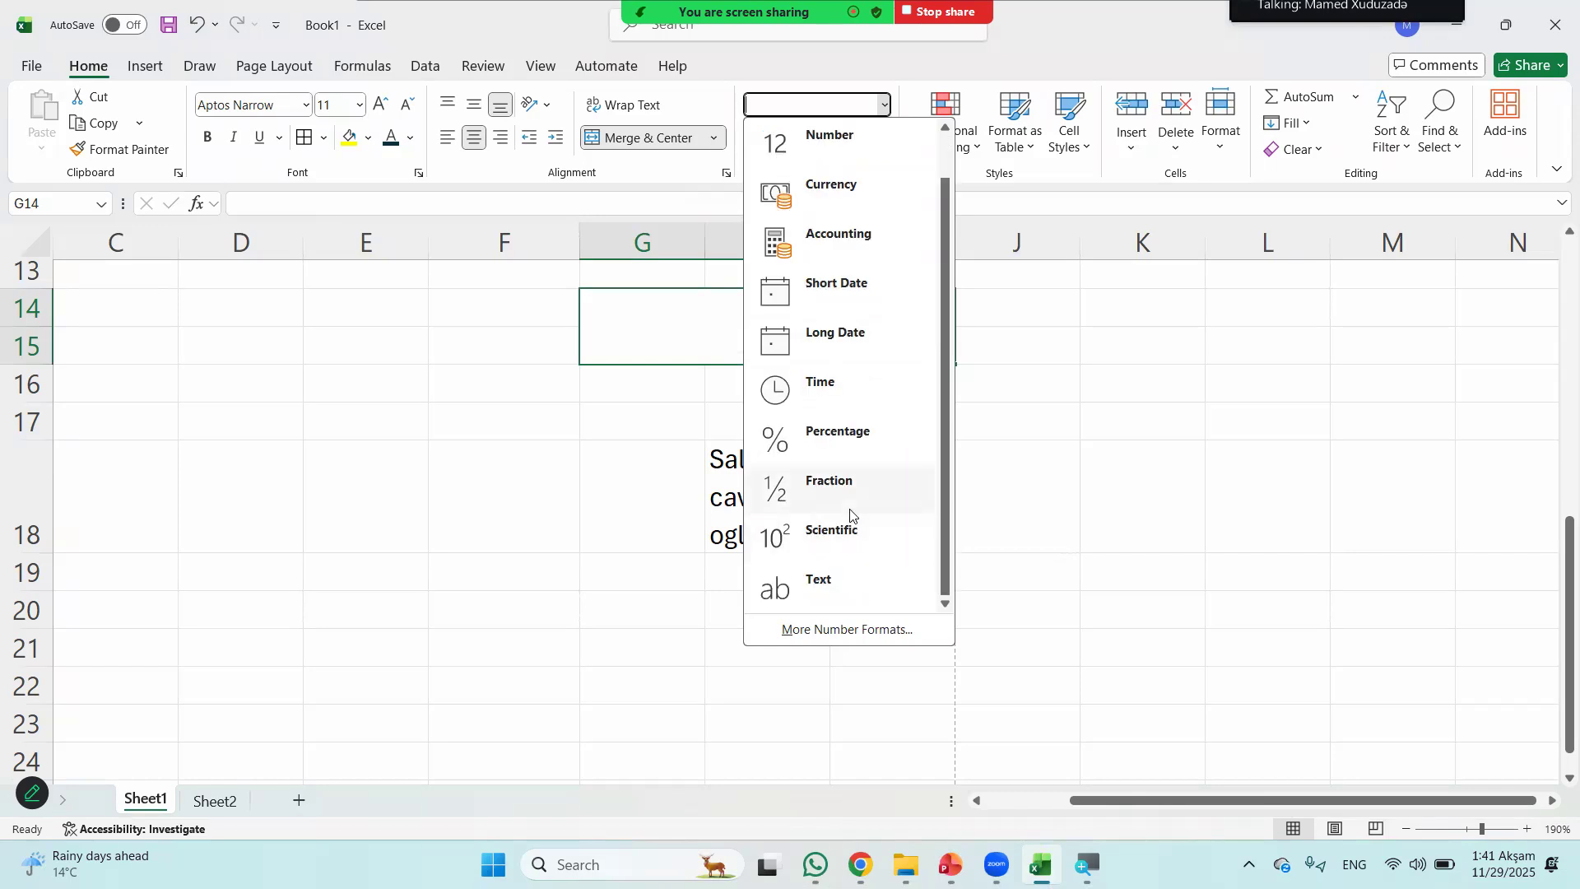
{"action": "left_click", "coordinate": [781, 494]}
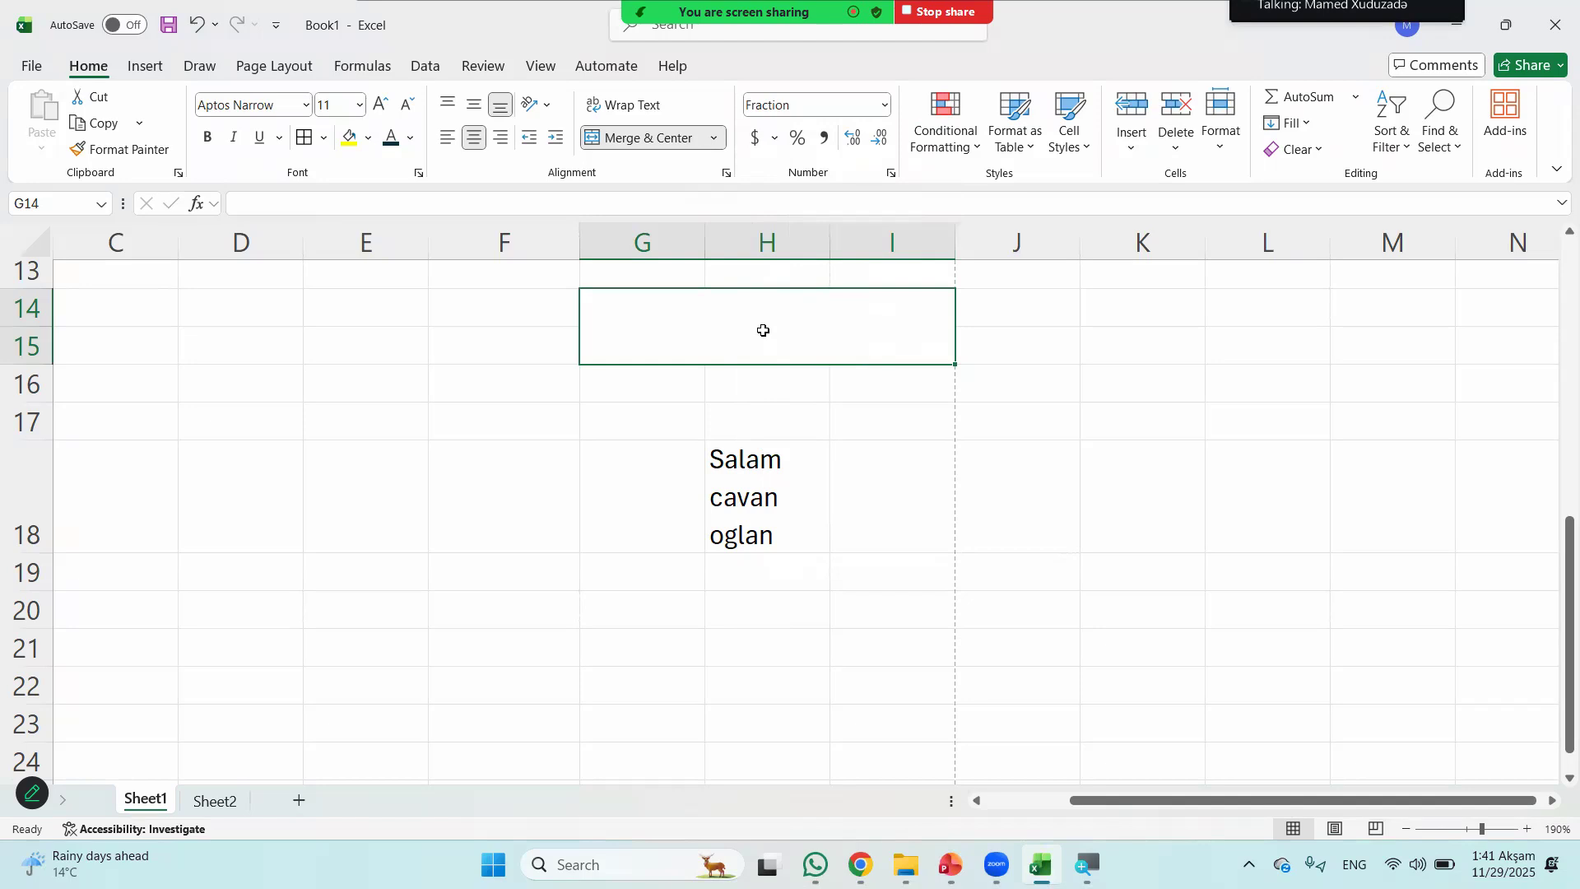
{"action": "type", "text": "tr"}
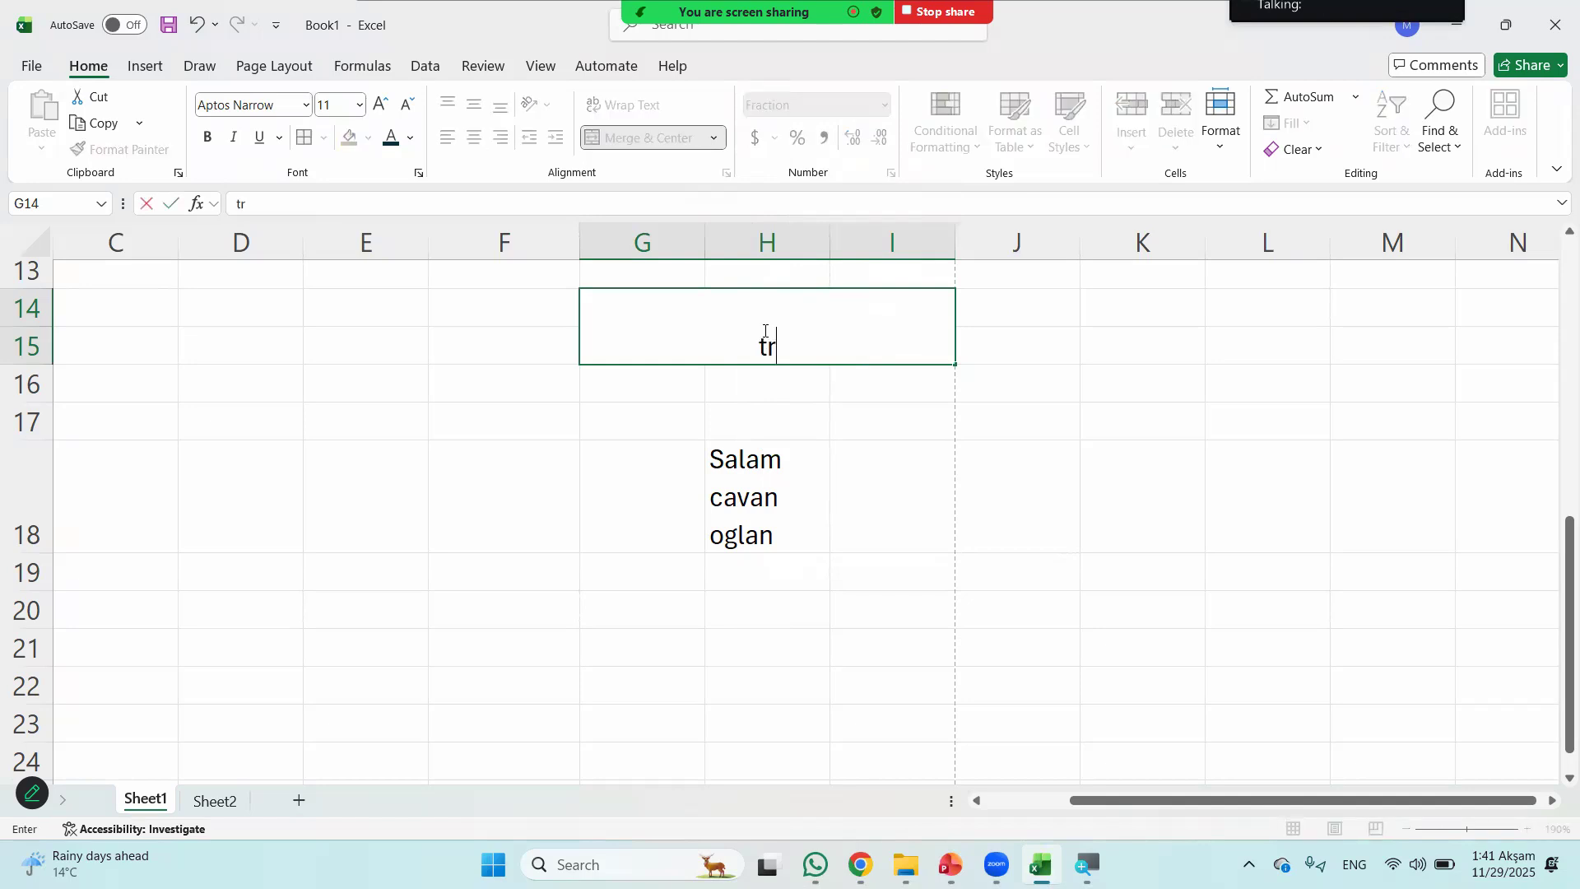
{"action": "left_click", "coordinate": [1127, 319]}
- Review the number formats offered for the empty cell K14 without applying one
{"action": "left_click", "coordinate": [884, 105]}
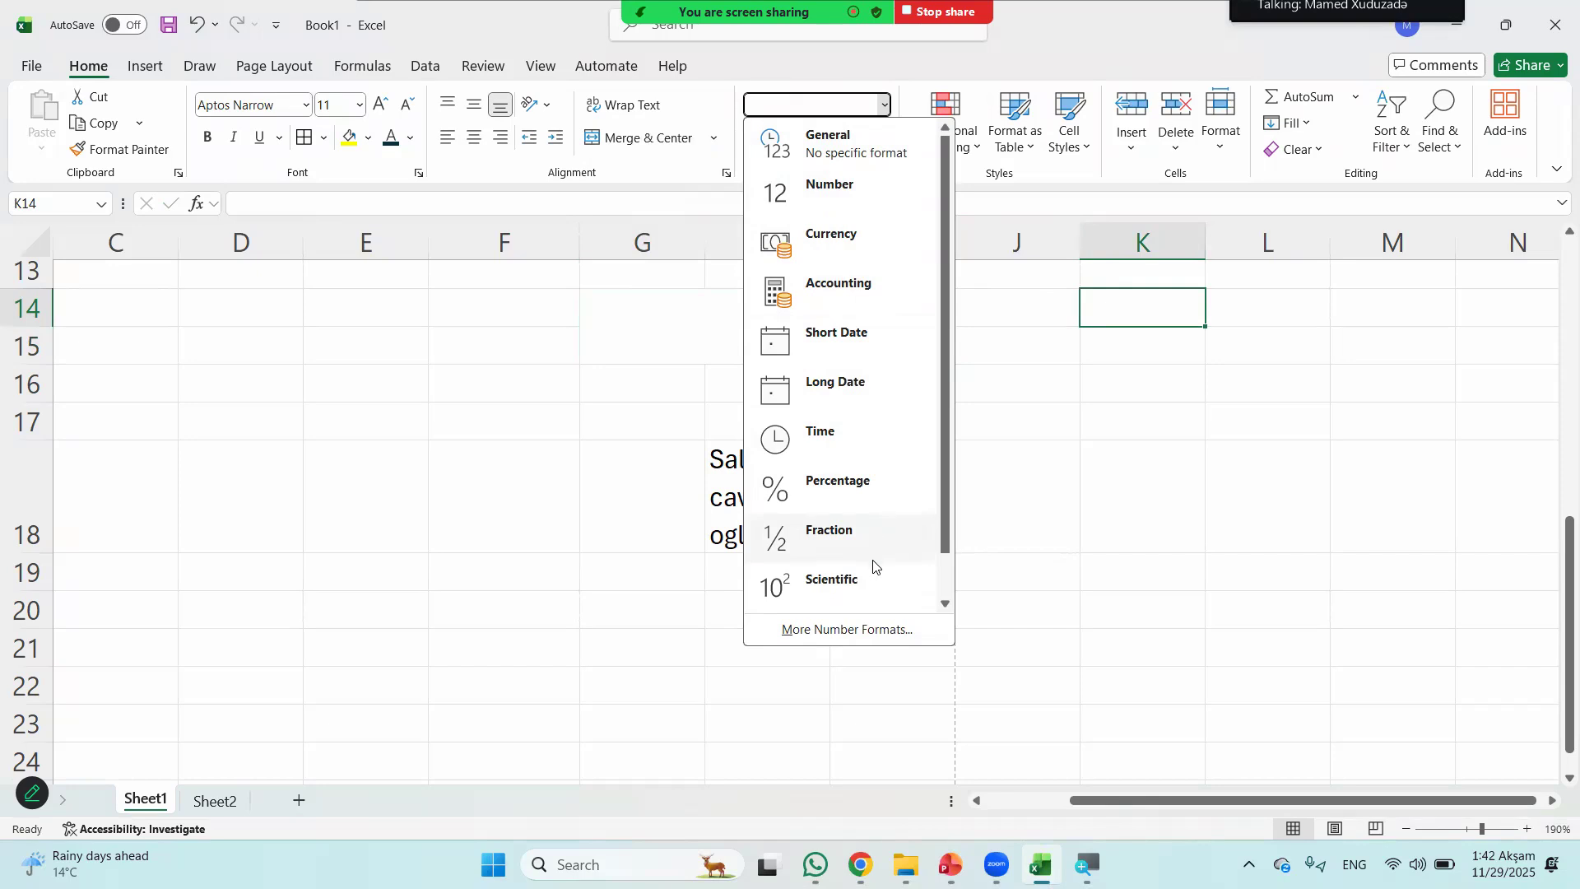
{"action": "scroll", "coordinate": [874, 581], "scroll_direction": "down", "scroll_amount": 1}
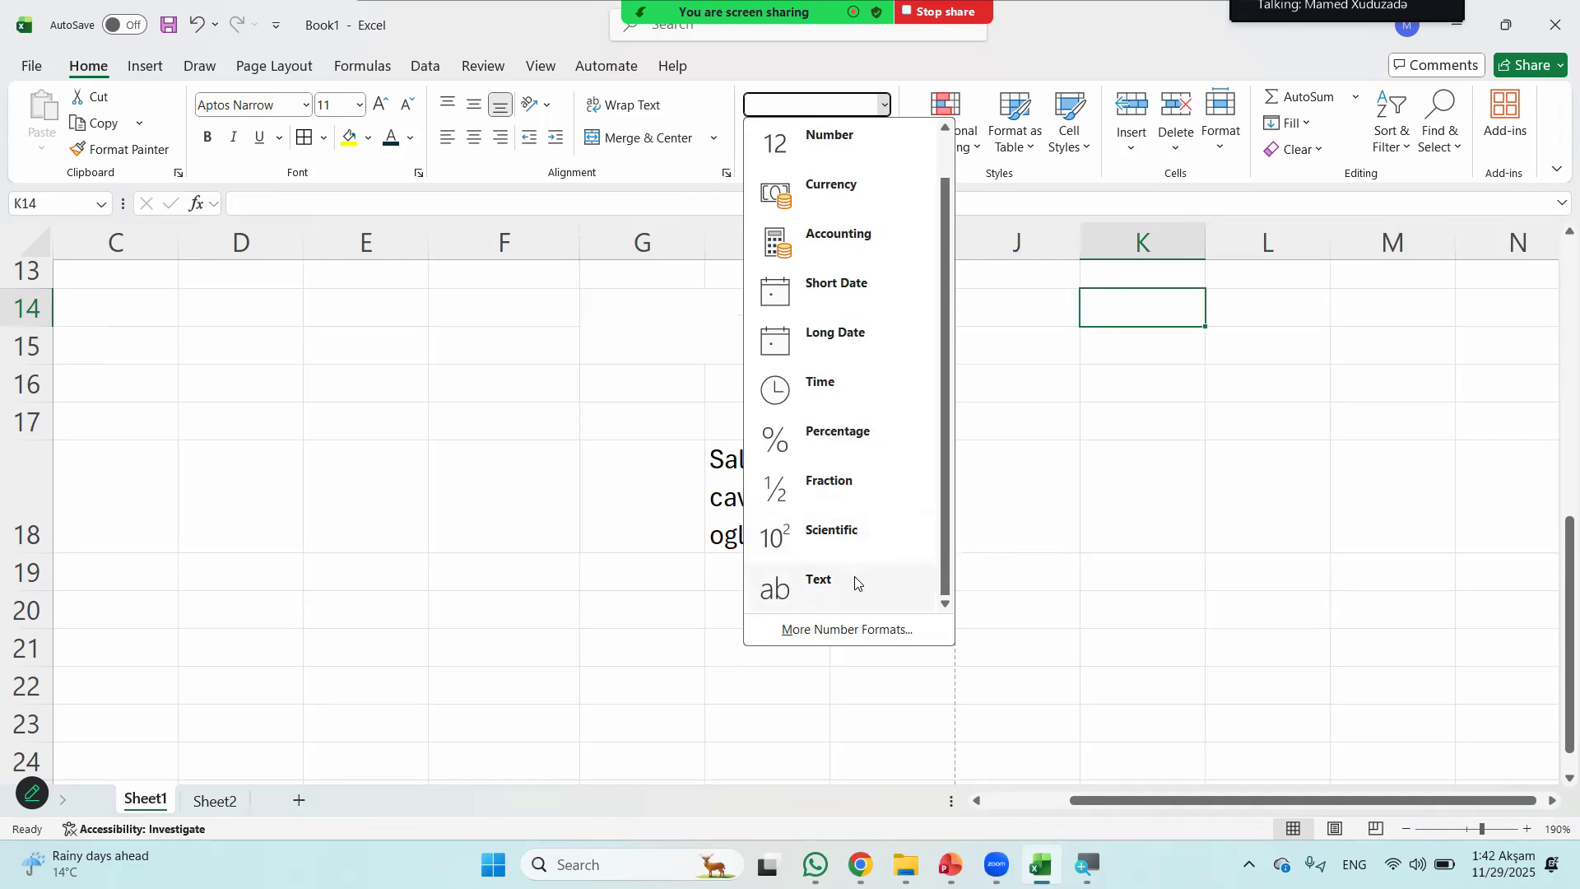
{"action": "left_click", "coordinate": [1065, 545]}
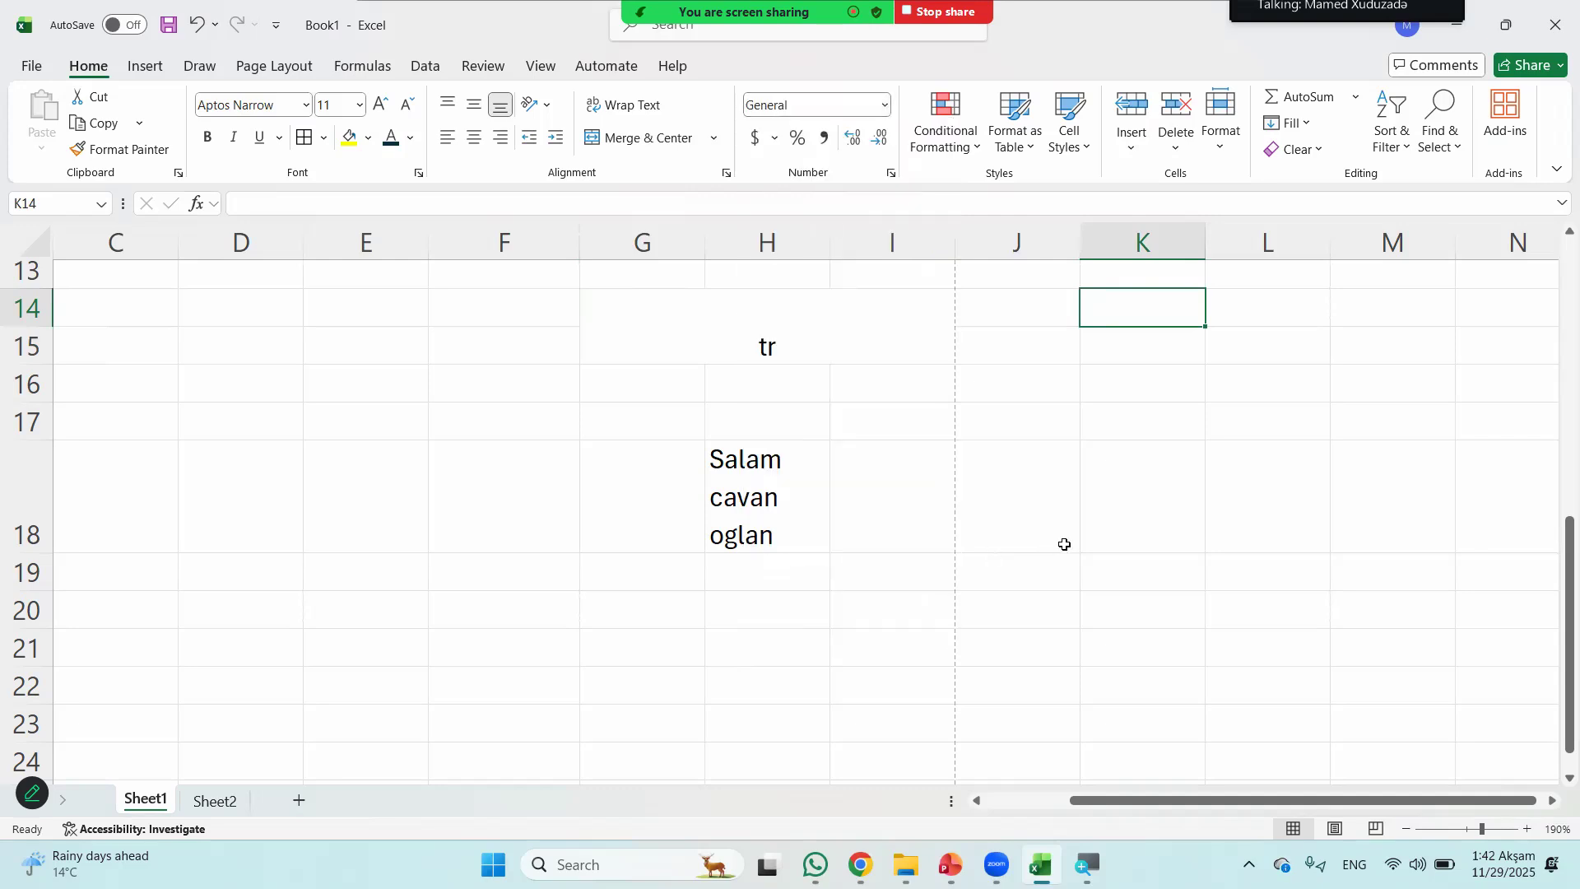
- Switch to the PowerPoint slide show and examine slide 6 on the Number group, enlarging the table of Excel cell types
{"action": "key", "text": "alt+Tab"}
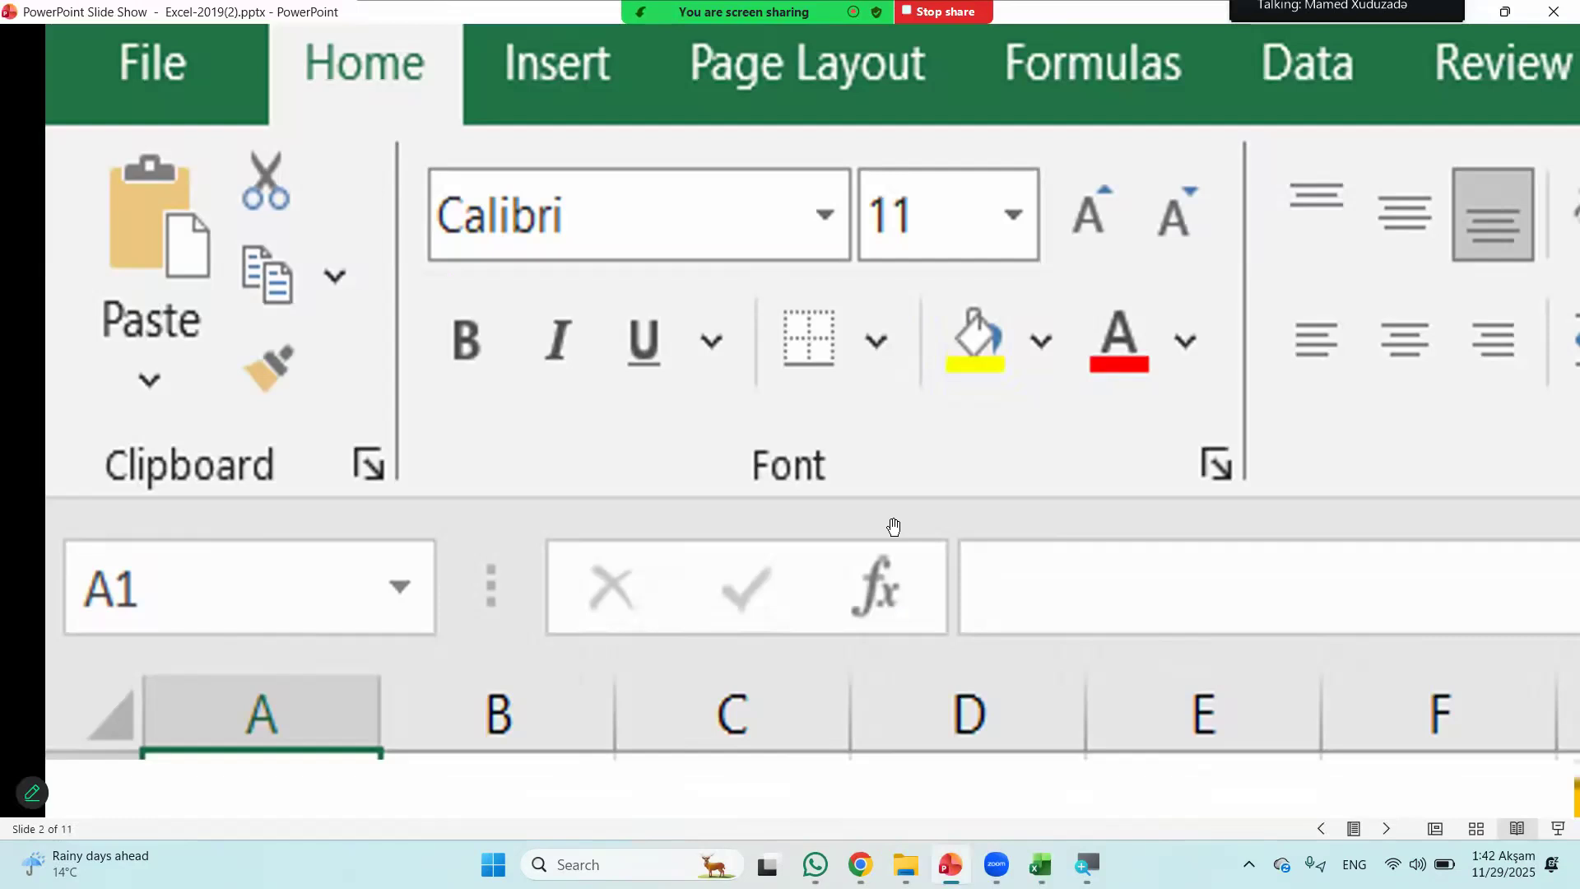
{"action": "scroll", "coordinate": [893, 526], "scroll_direction": "down", "scroll_amount": 1}
{"action": "scroll", "coordinate": [757, 519], "scroll_direction": "down", "scroll_amount": 2}
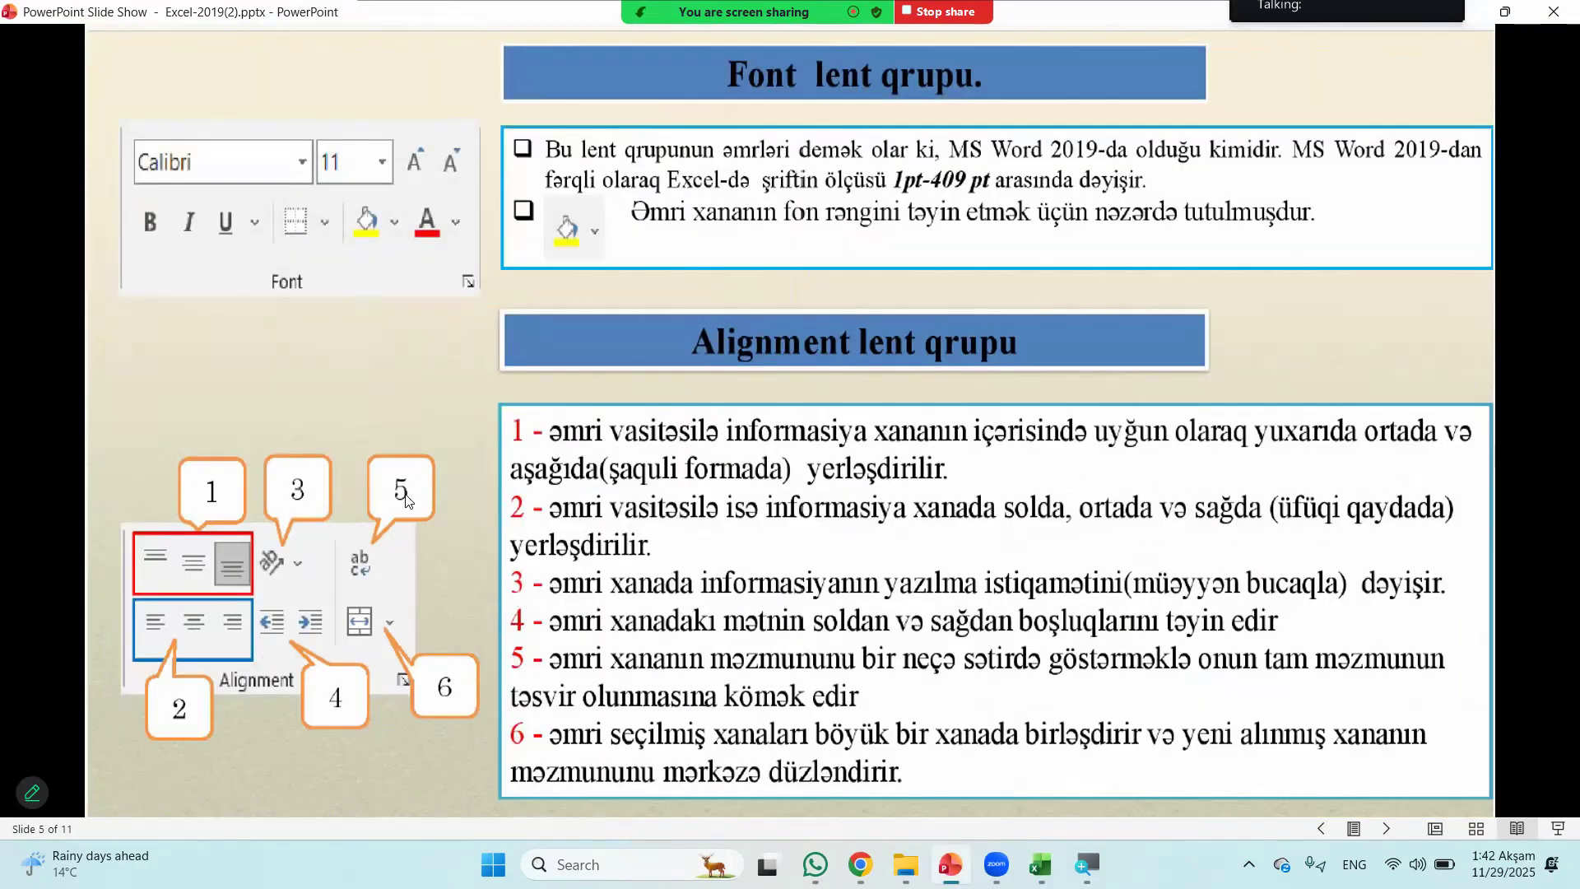
{"action": "scroll", "coordinate": [405, 500], "scroll_direction": "down", "scroll_amount": 1}
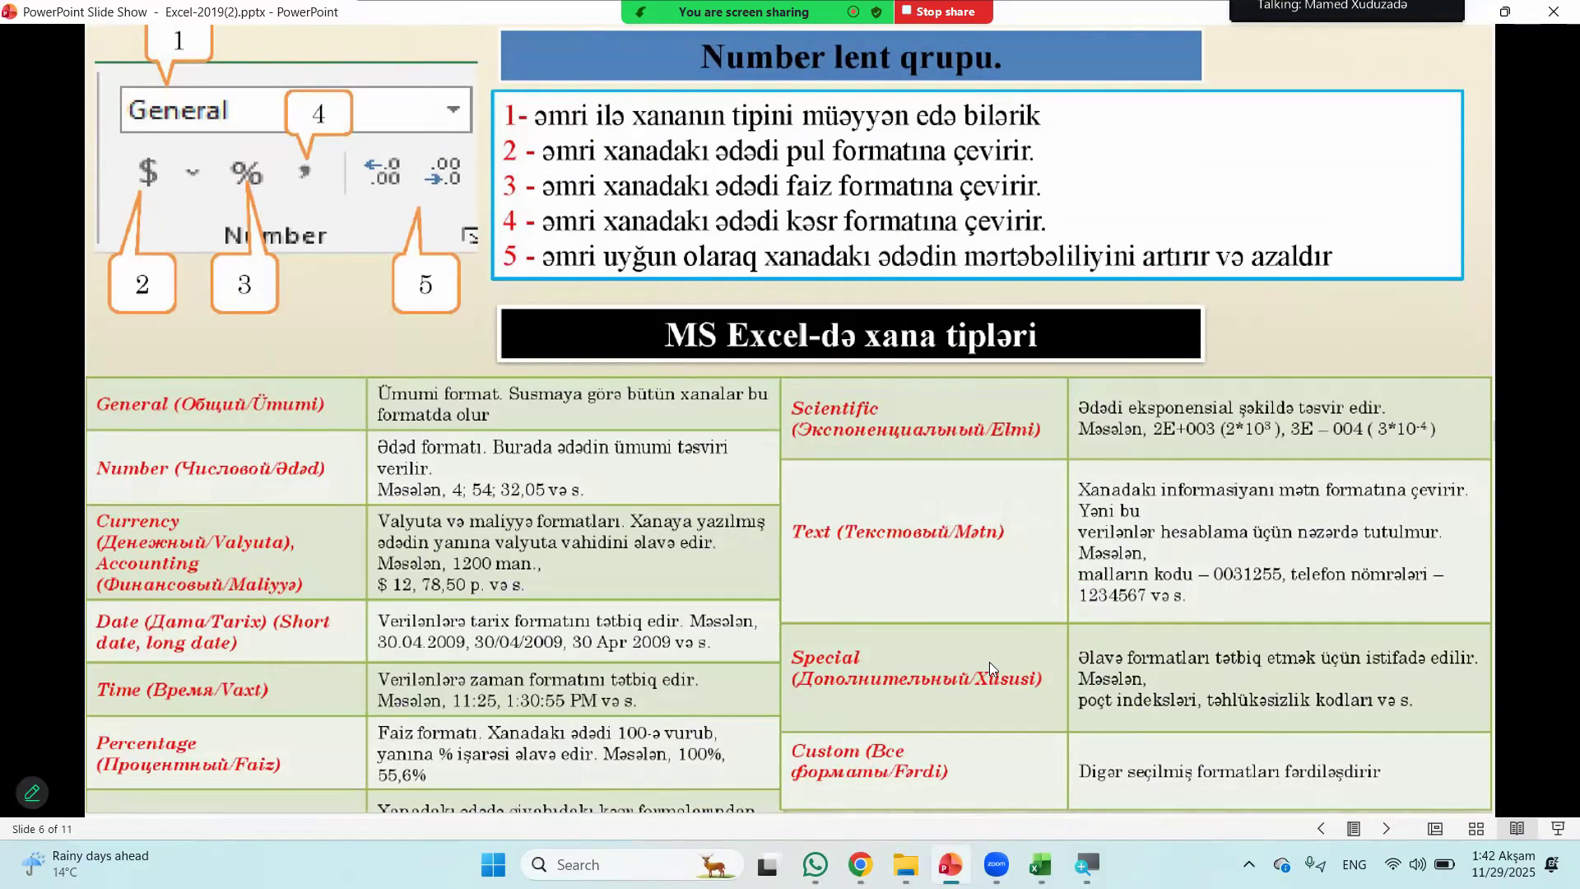
{"action": "scroll", "coordinate": [1147, 725], "scroll_direction": "up", "scroll_amount": 3}
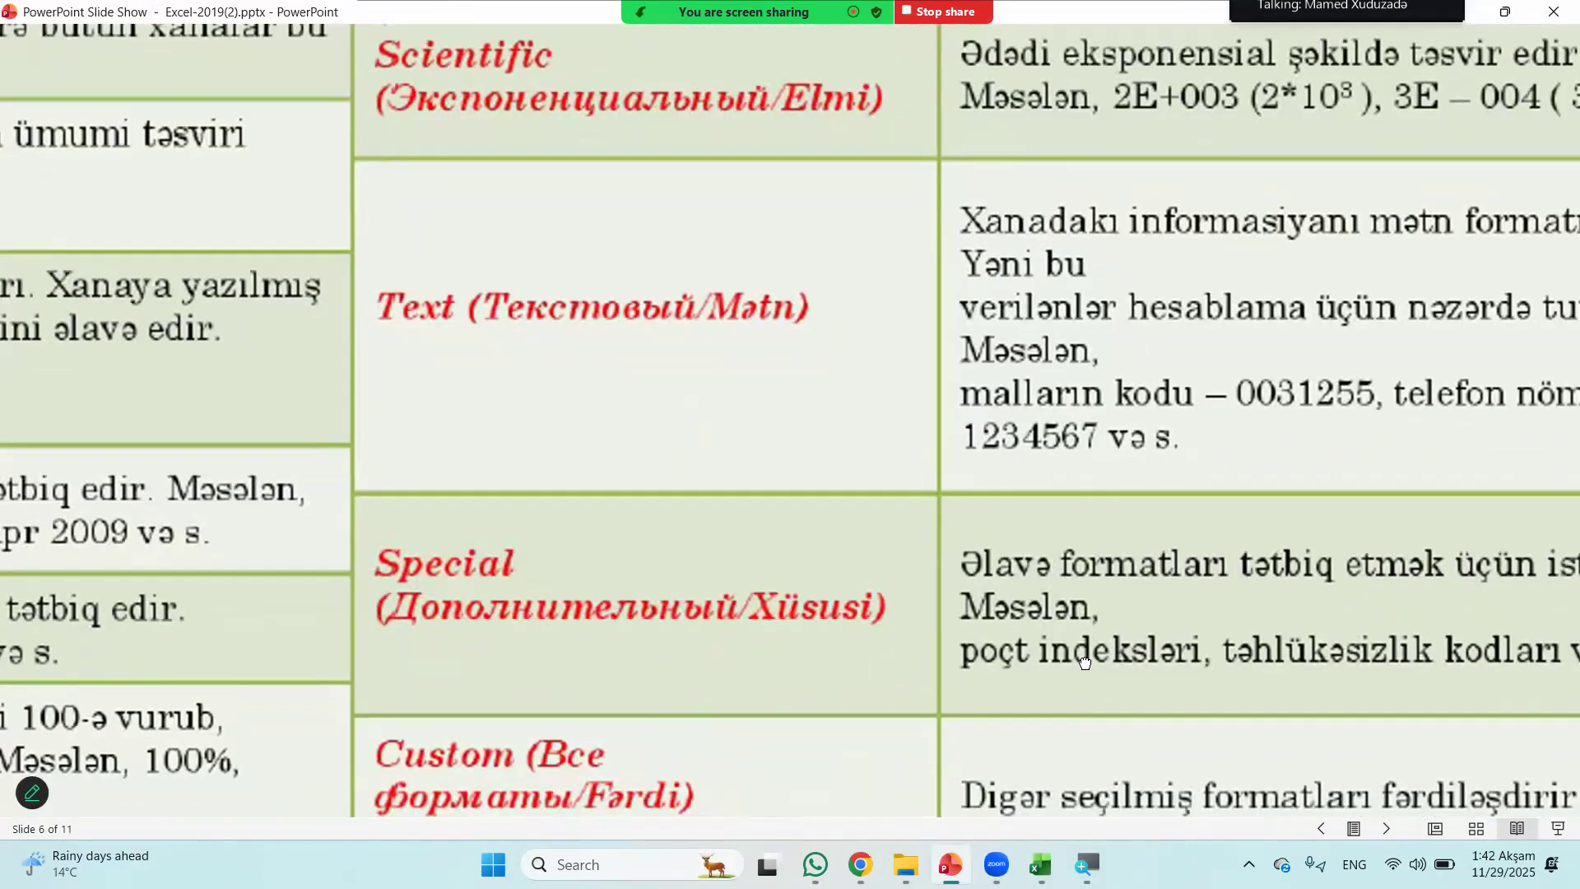